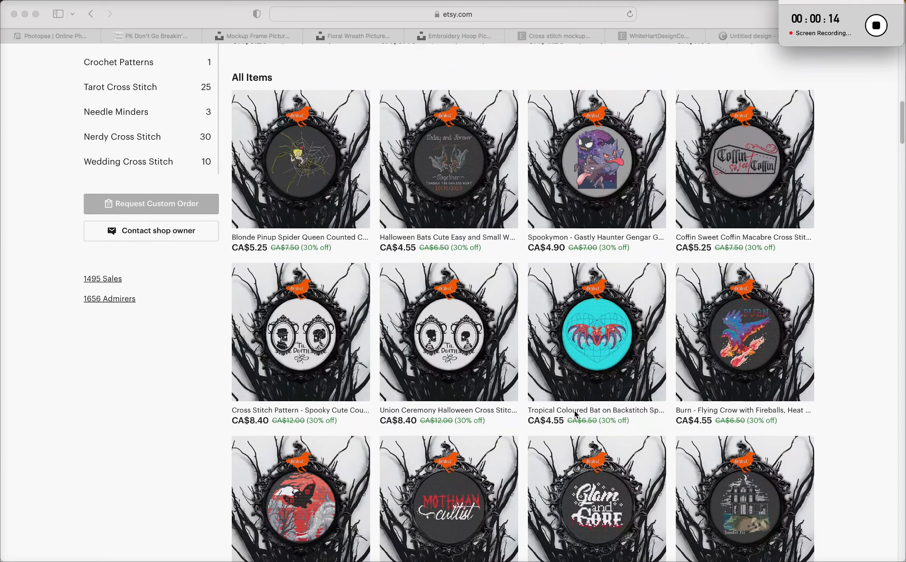
- Browse the cross stitch listing thumbnails on the first page of the ByMegC shop and on the following page
scroll(577, 414, "down", 11)
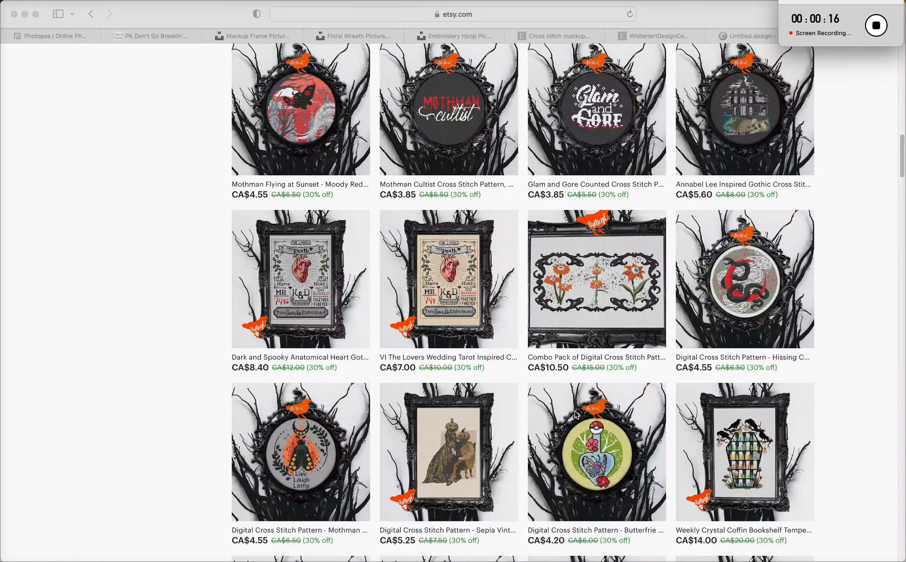
scroll(577, 414, "down", 14)
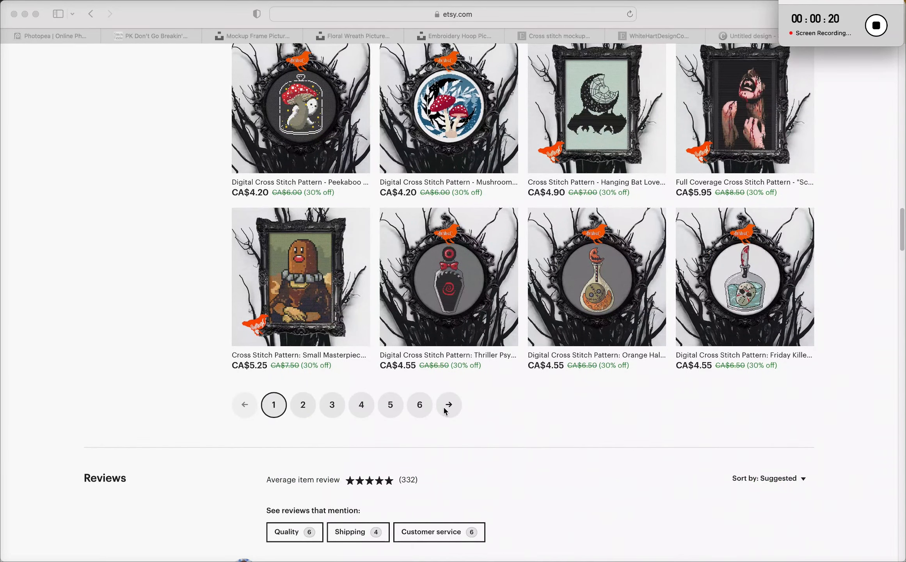
left_click(448, 406)
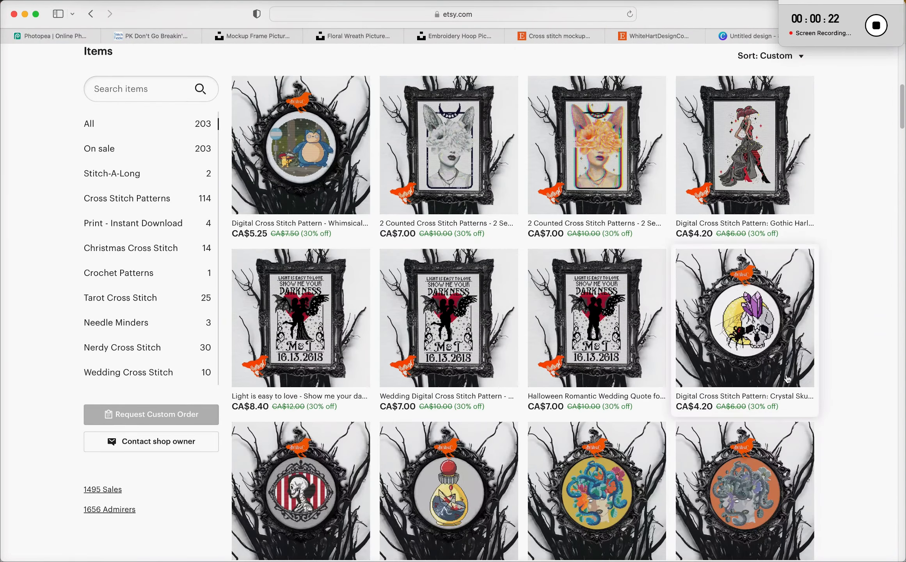
scroll(788, 379, "down", 8)
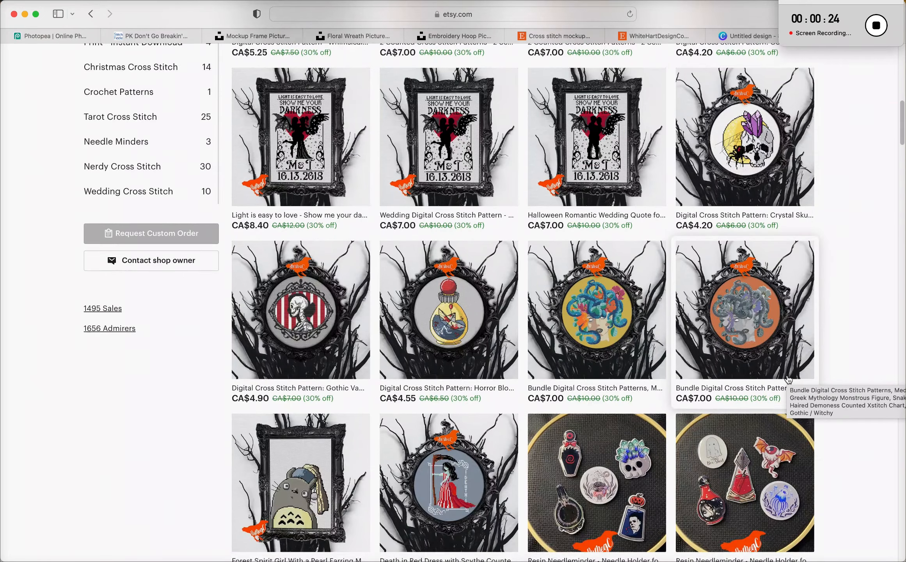
scroll(788, 380, "down", 9)
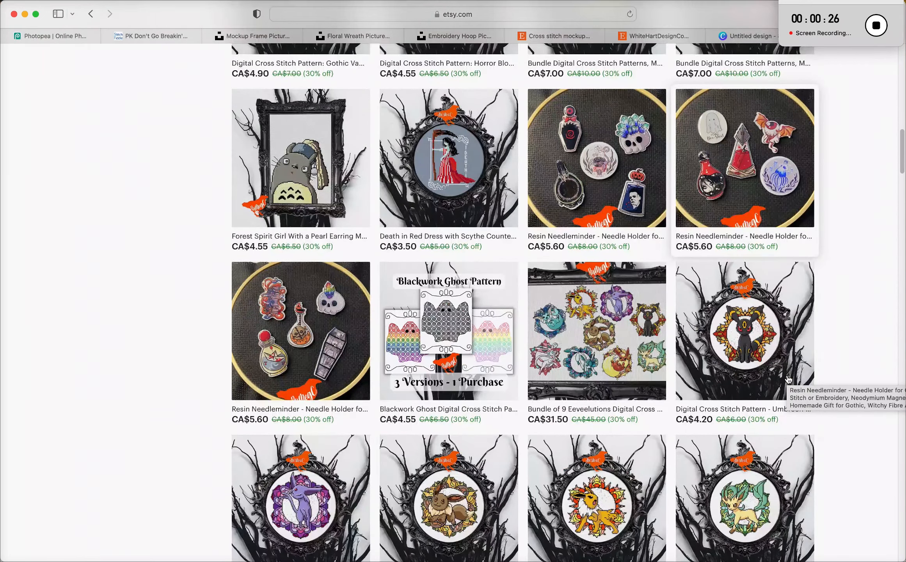
scroll(788, 379, "down", 9)
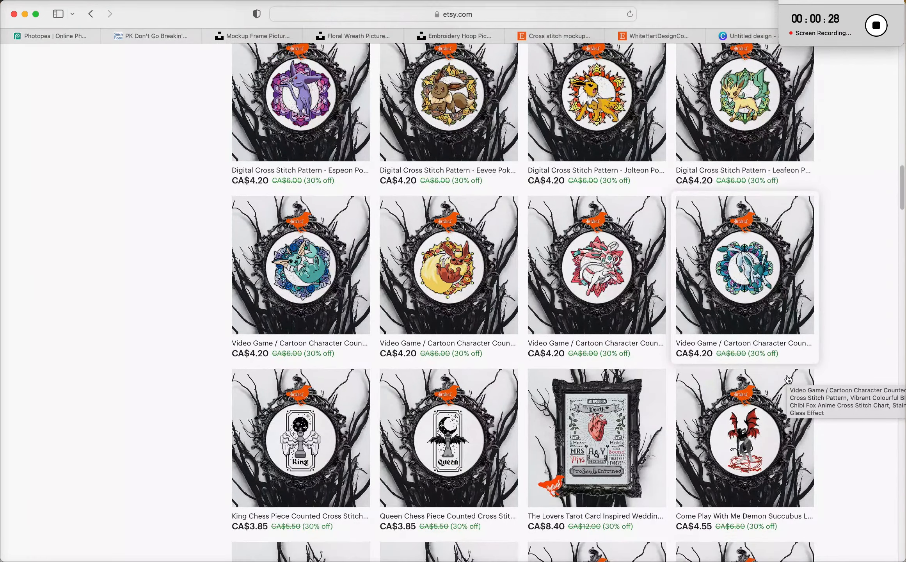
scroll(788, 379, "down", 7)
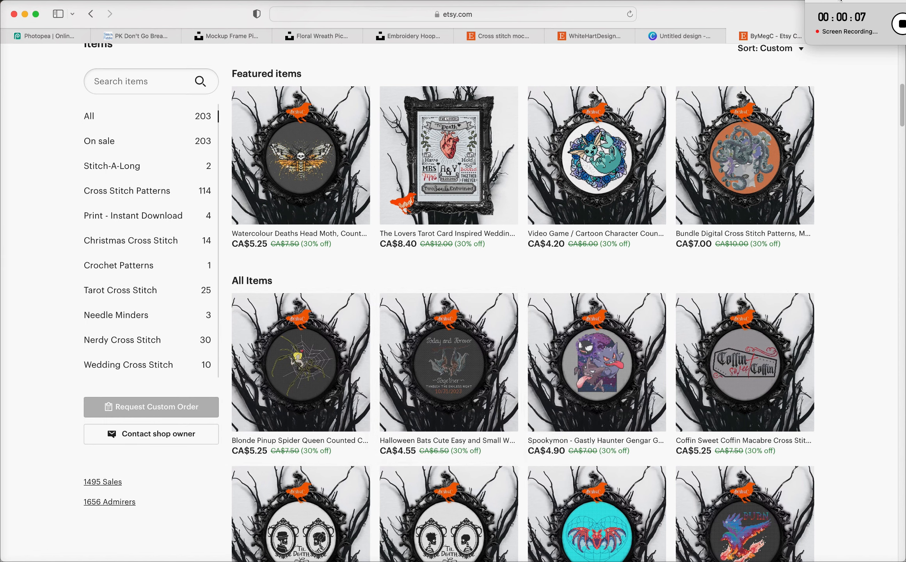
left_click_drag(840, 1, 767, 1)
left_click(884, 37)
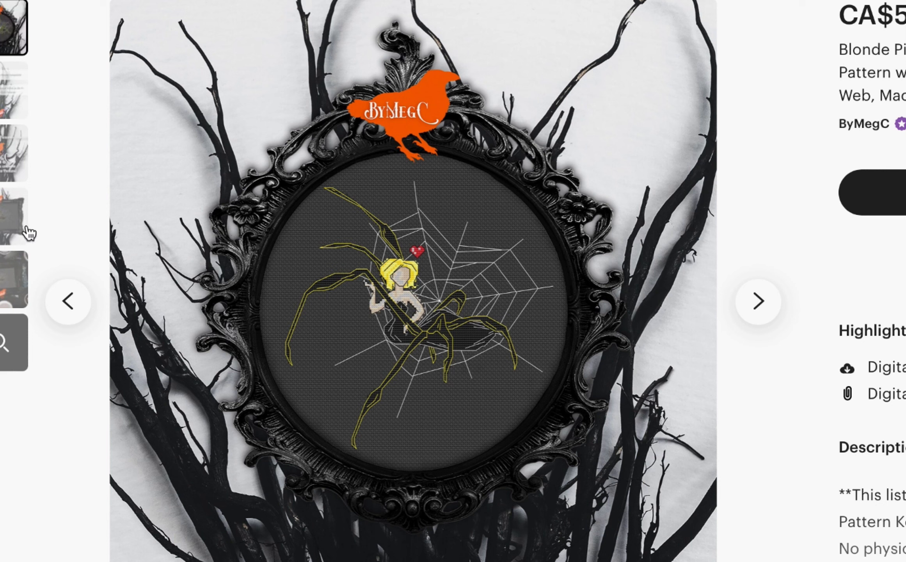
- View the rectangular black frame photo of the Blonde Pinup Spider Queen listing and the listing photo after it
left_click(13, 221)
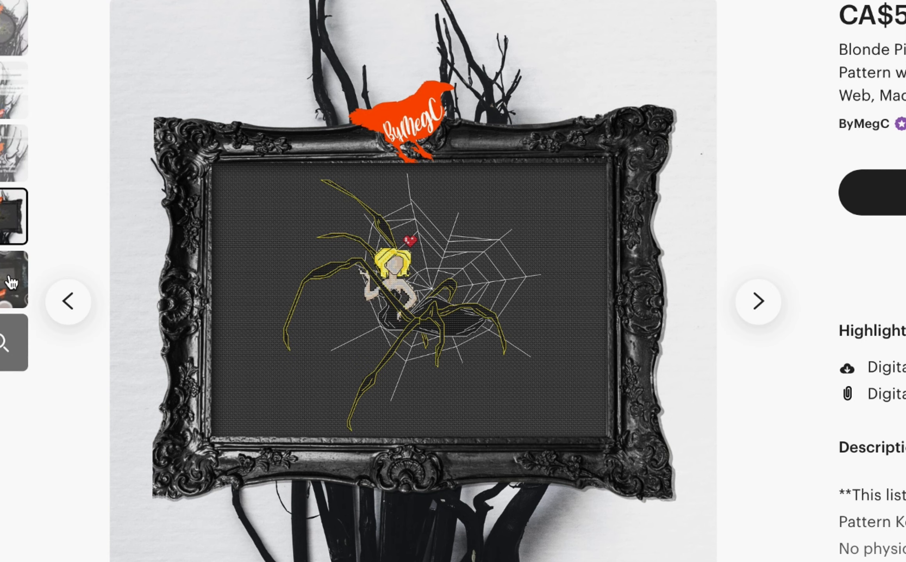
left_click(12, 281)
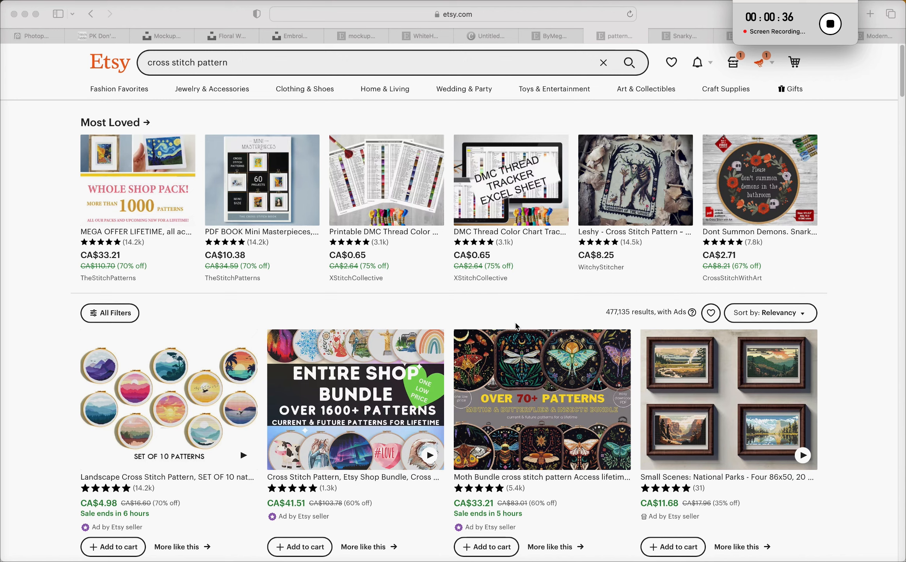
- Examine how sellers present their thumbnails in the "cross stitch pattern" search results
left_click(870, 288)
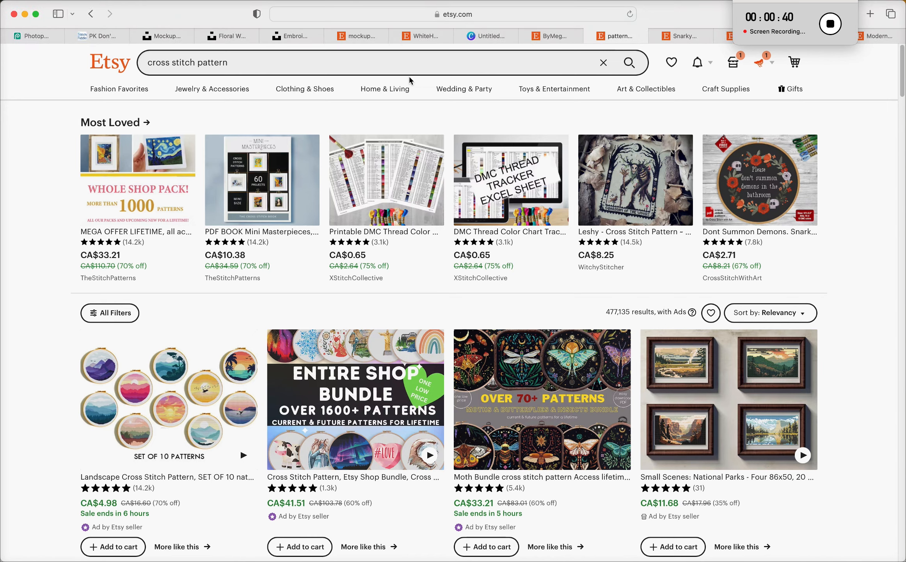
scroll(826, 378, "down", 12)
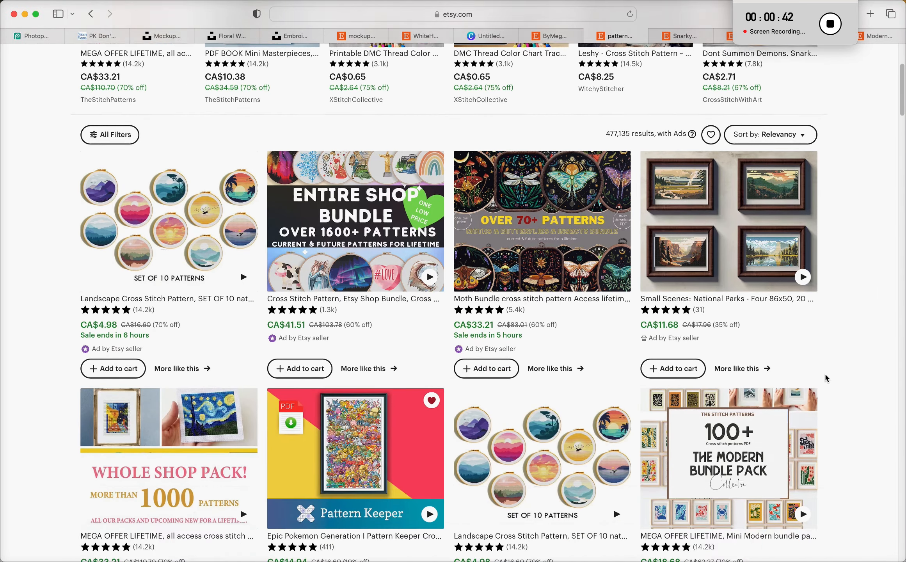
scroll(825, 373, "down", 8)
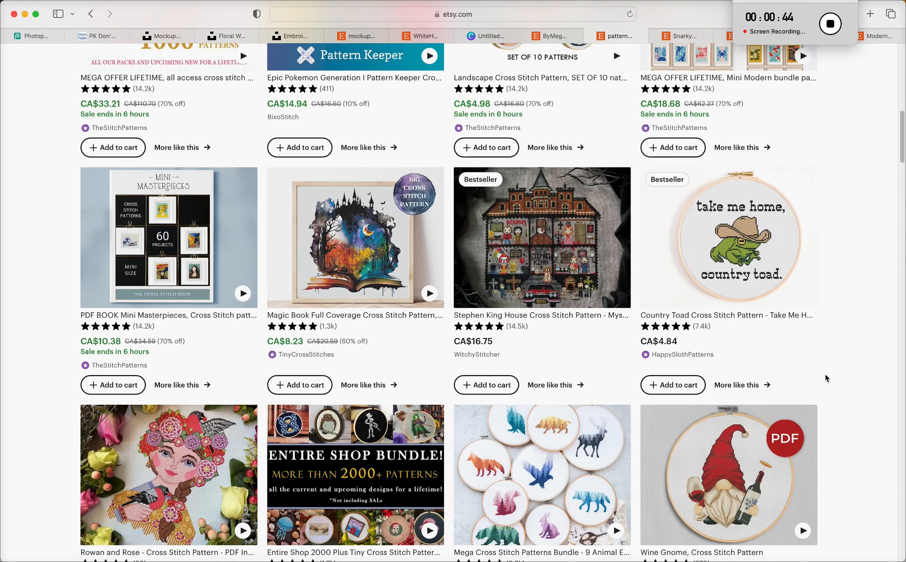
scroll(826, 378, "down", 10)
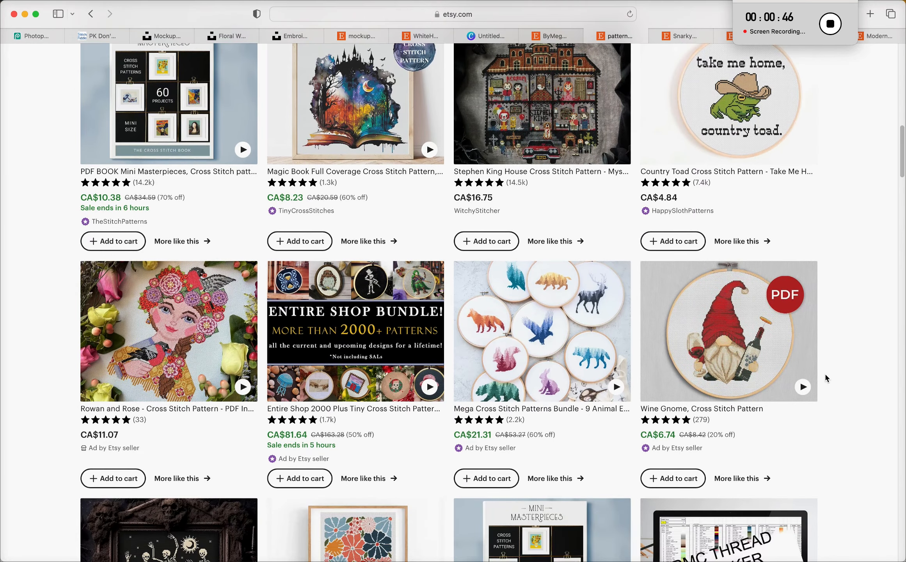
scroll(826, 378, "down", 10)
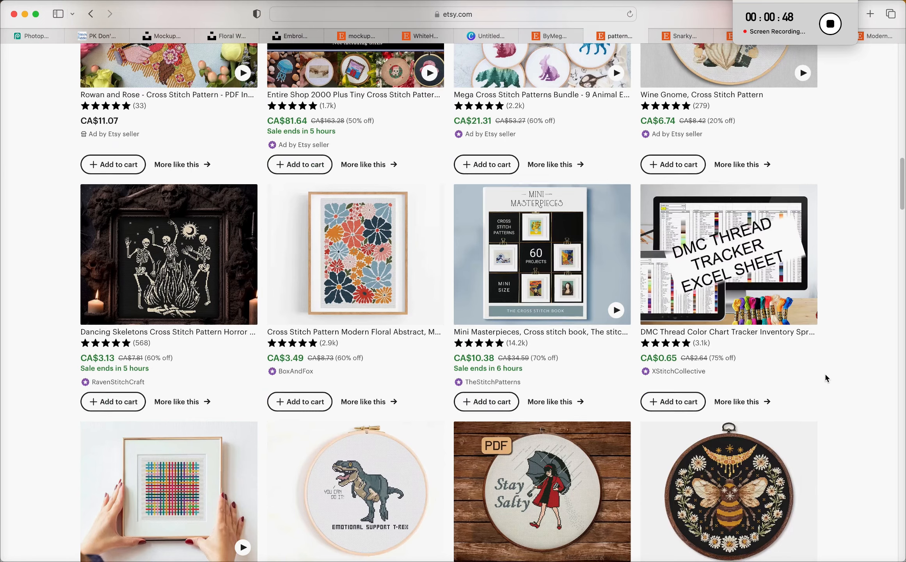
scroll(824, 377, "down", 10)
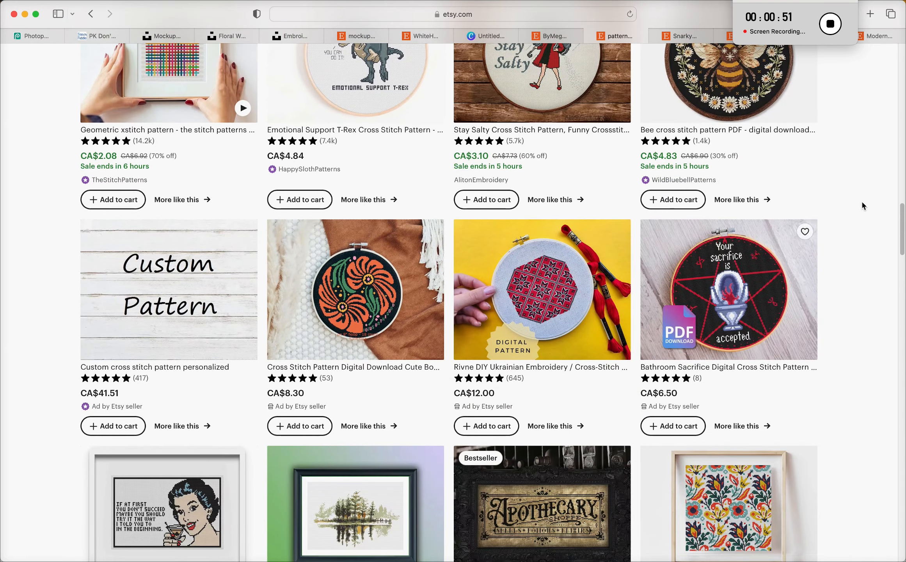
- Switch to the "snarky cross stitch" search results and examine the listing thumbnails
left_click_drag(790, 3, 851, 93)
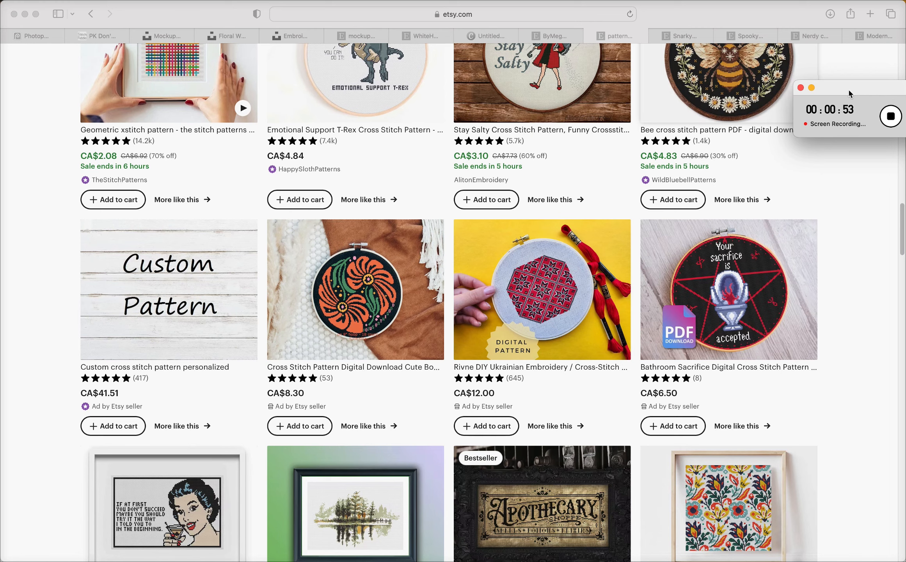
left_click(692, 38)
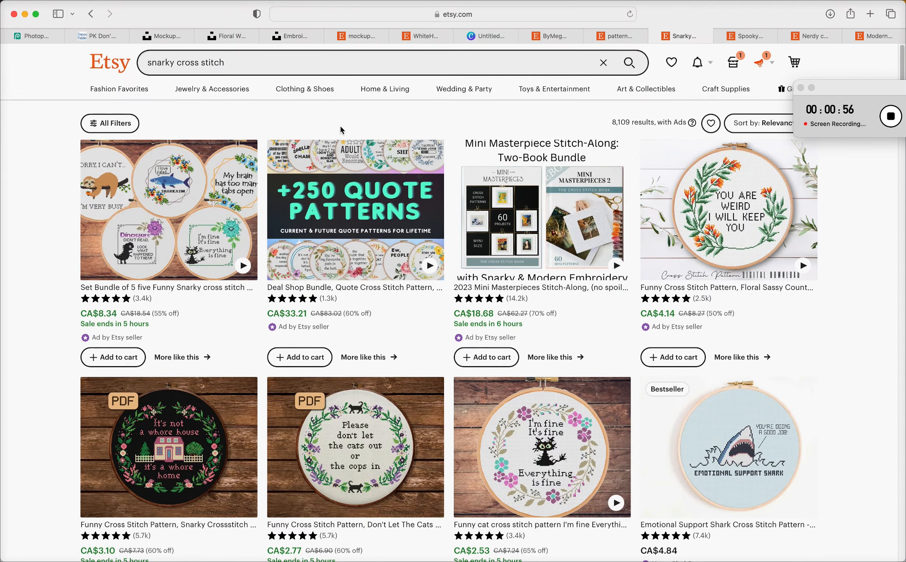
scroll(819, 348, "down", 6)
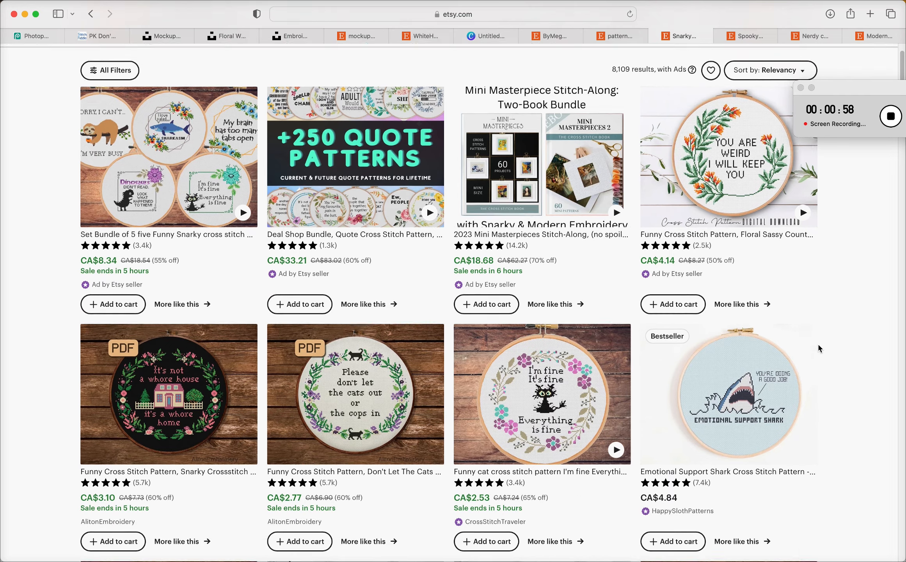
scroll(819, 349, "down", 12)
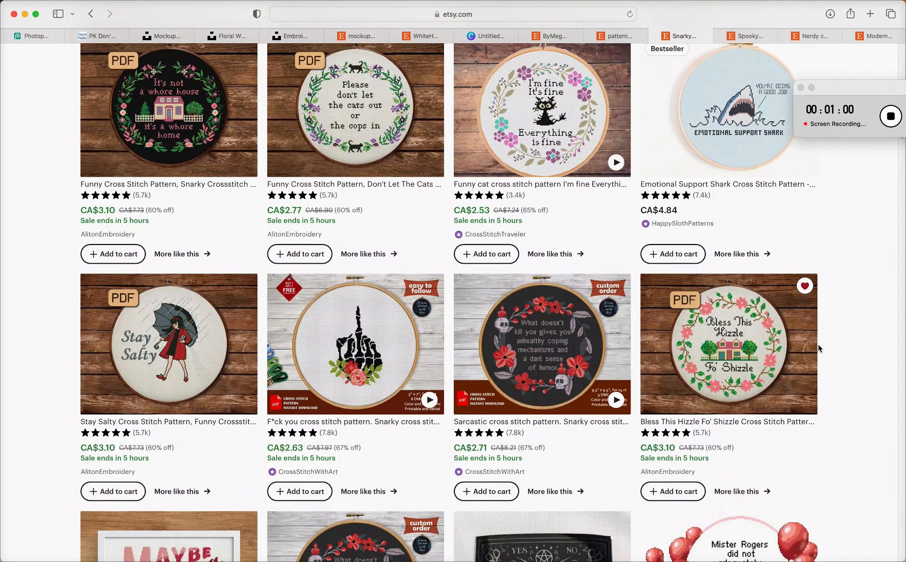
scroll(819, 347, "down", 20)
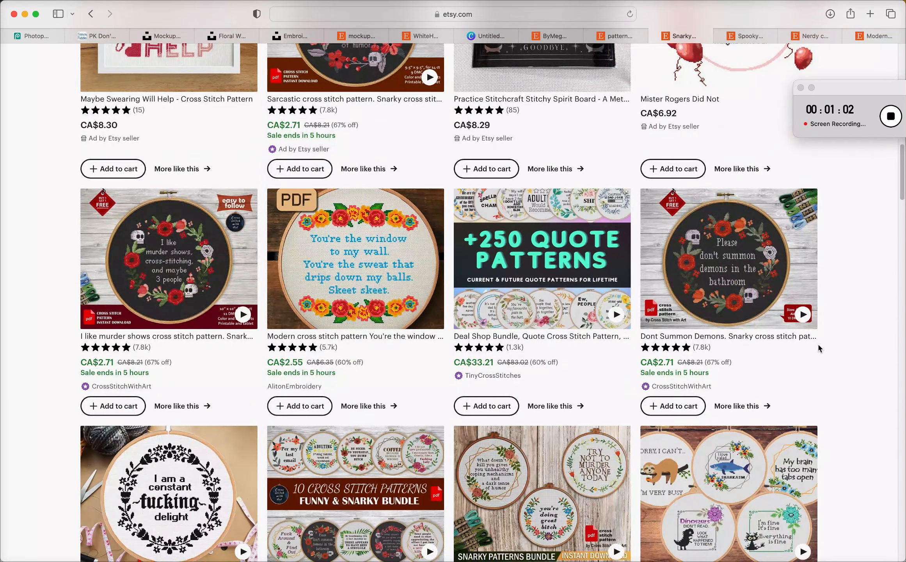
scroll(819, 348, "down", 16)
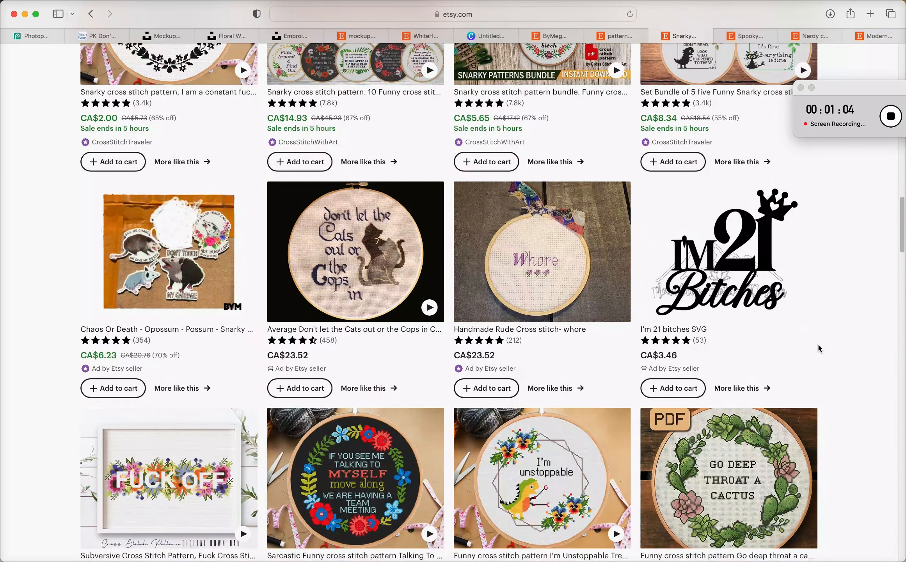
scroll(819, 348, "down", 5)
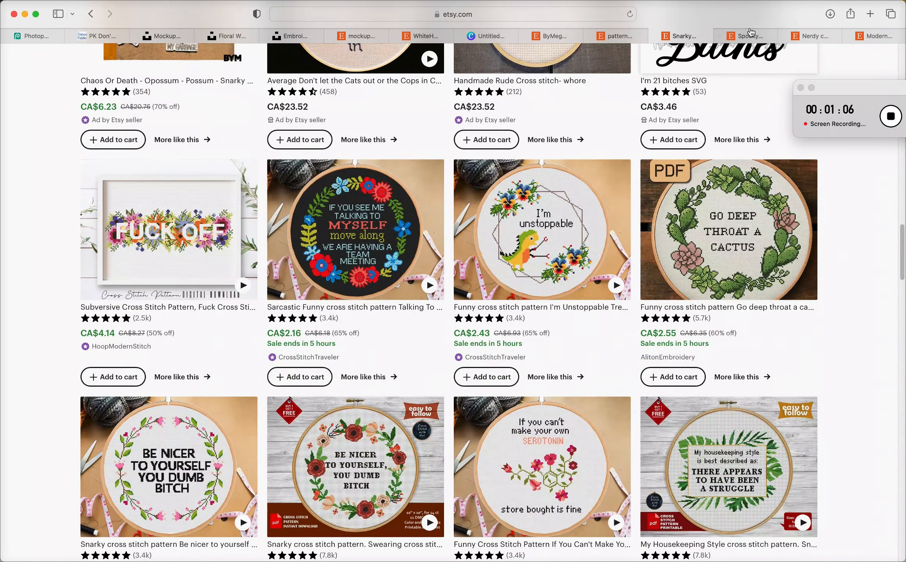
- Switch to the "spooky cross stitch" search results and examine the frames and backgrounds in the thumbnails
left_click(748, 37)
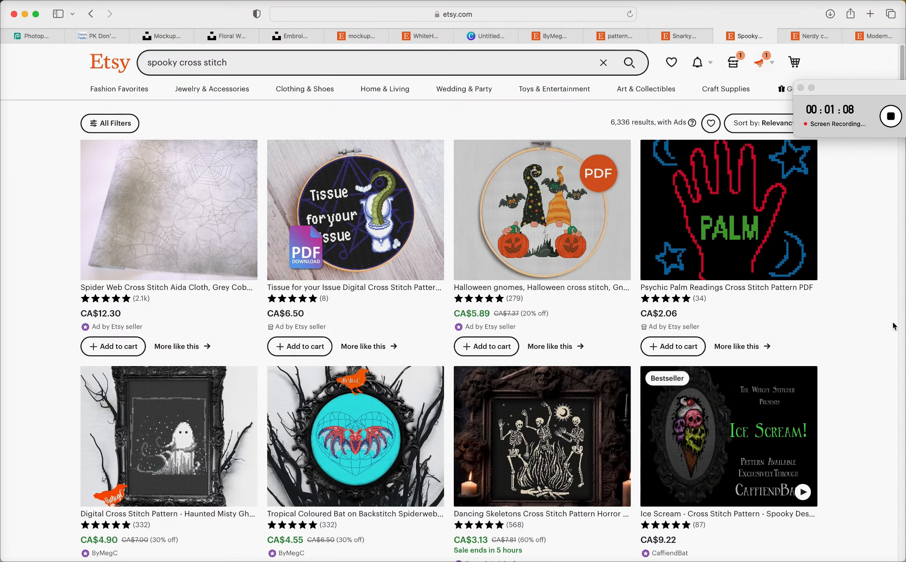
scroll(894, 326, "down", 6)
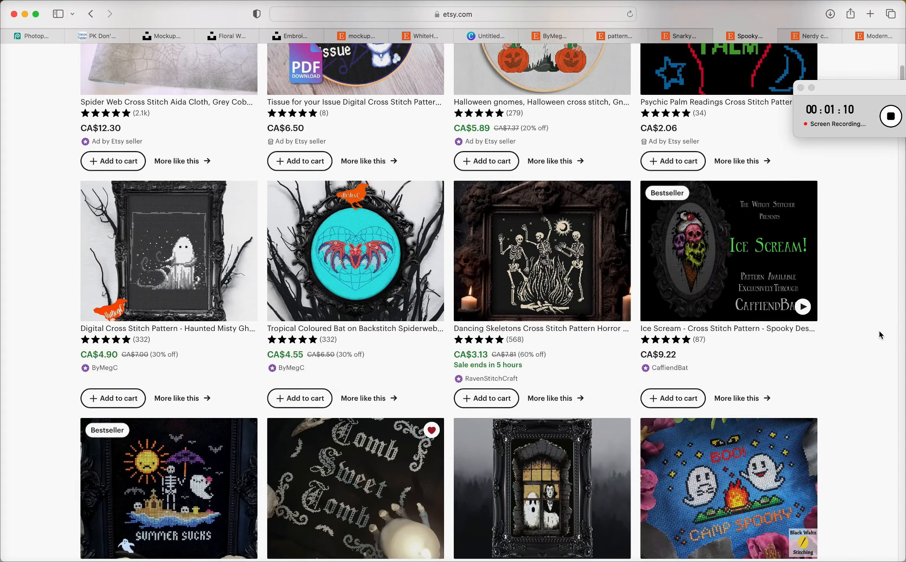
scroll(881, 334, "down", 10)
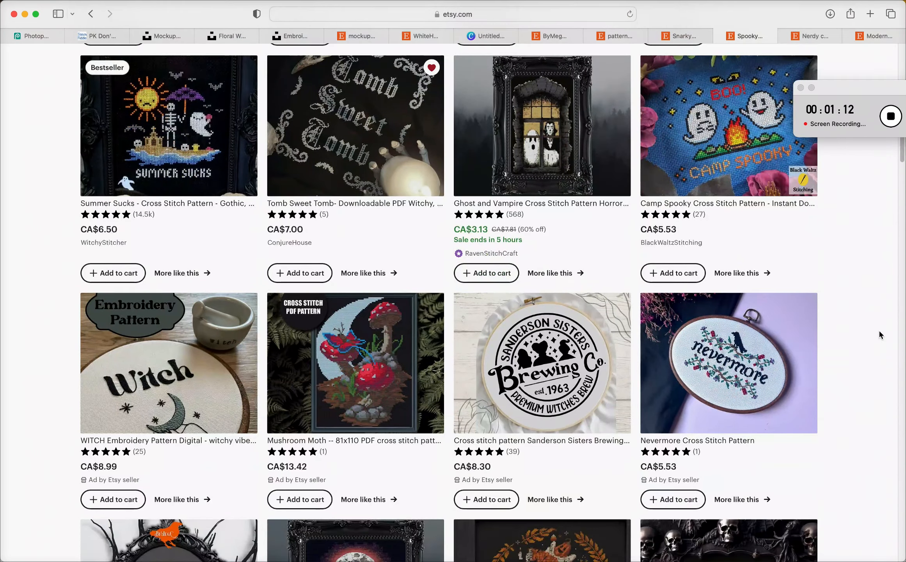
scroll(879, 335, "down", 10)
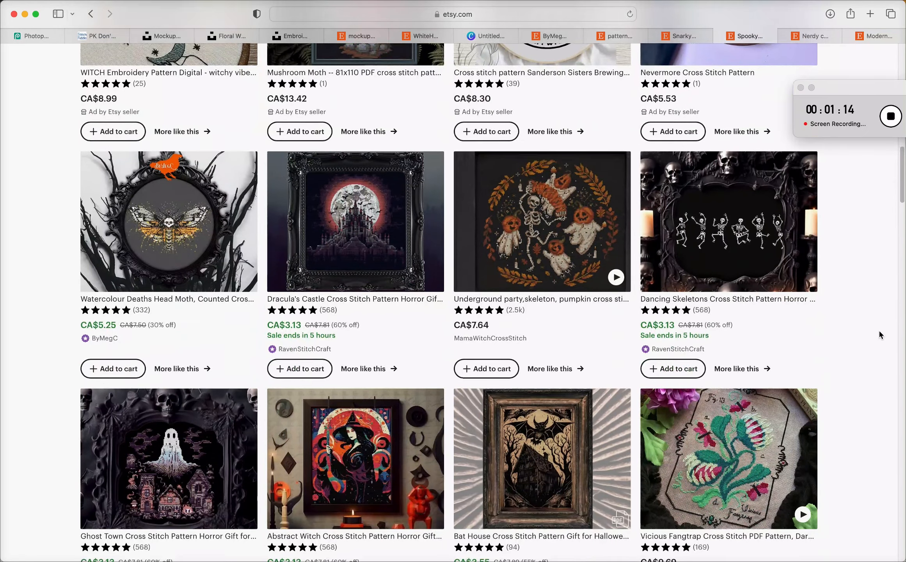
scroll(881, 335, "down", 8)
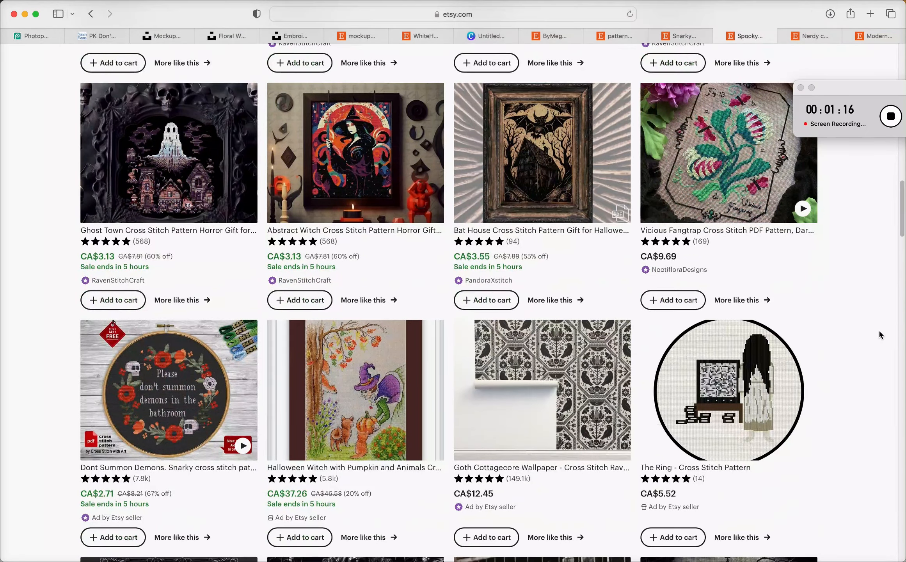
scroll(880, 334, "down", 3)
- Switch to the "nerdy cross stitch" search results and look over the listing thumbnails
key("ctrl+Tab")
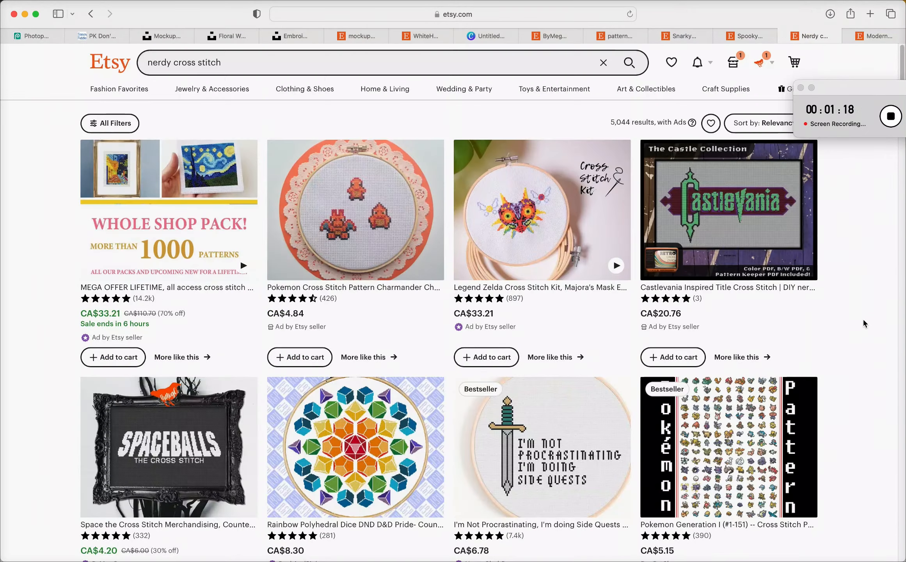
scroll(868, 355, "down", 8)
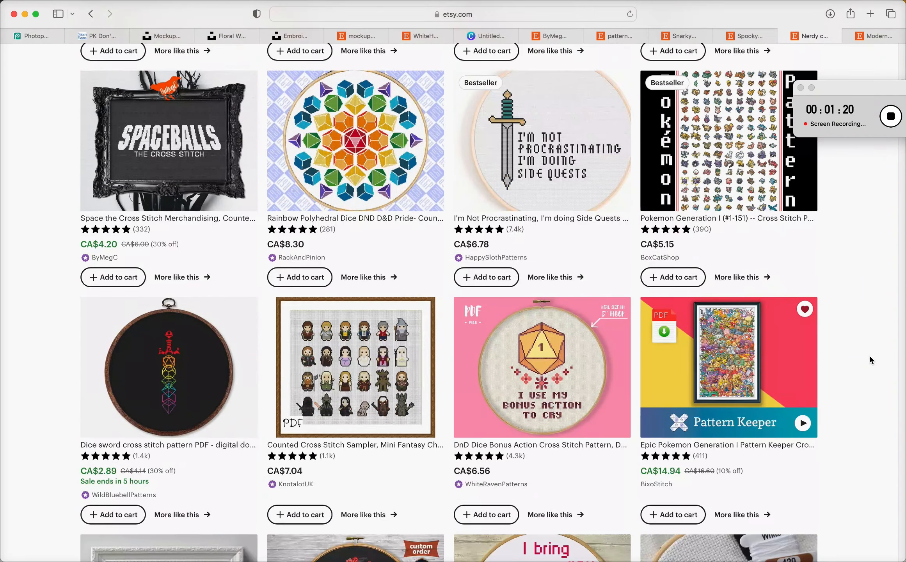
scroll(870, 358, "down", 7)
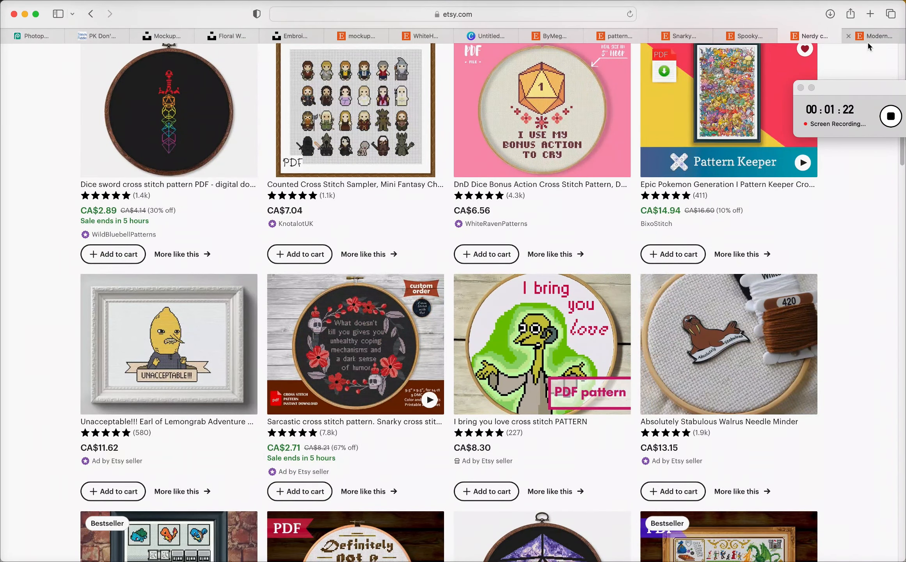
- Switch to the modern cross stitch search results and examine the framed and hoop presentations in the thumbnails
left_click(866, 39)
scroll(836, 370, "down", 5)
scroll(852, 387, "down", 10)
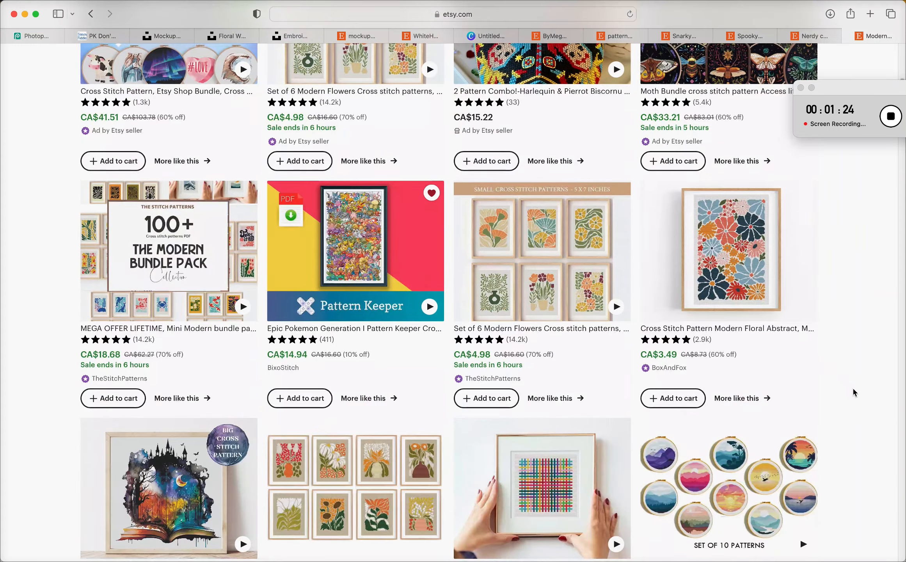
scroll(852, 391, "down", 18)
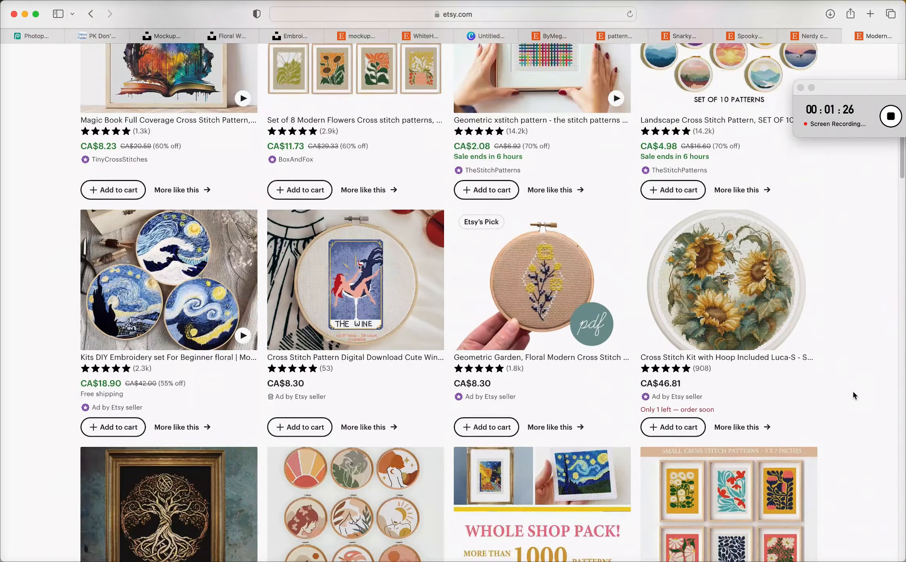
scroll(853, 393, "down", 13)
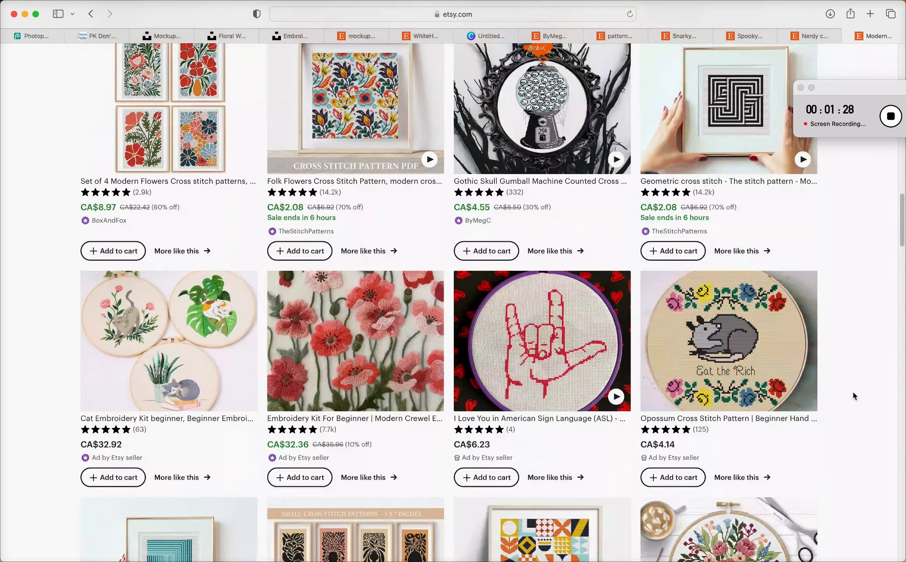
scroll(852, 391, "down", 8)
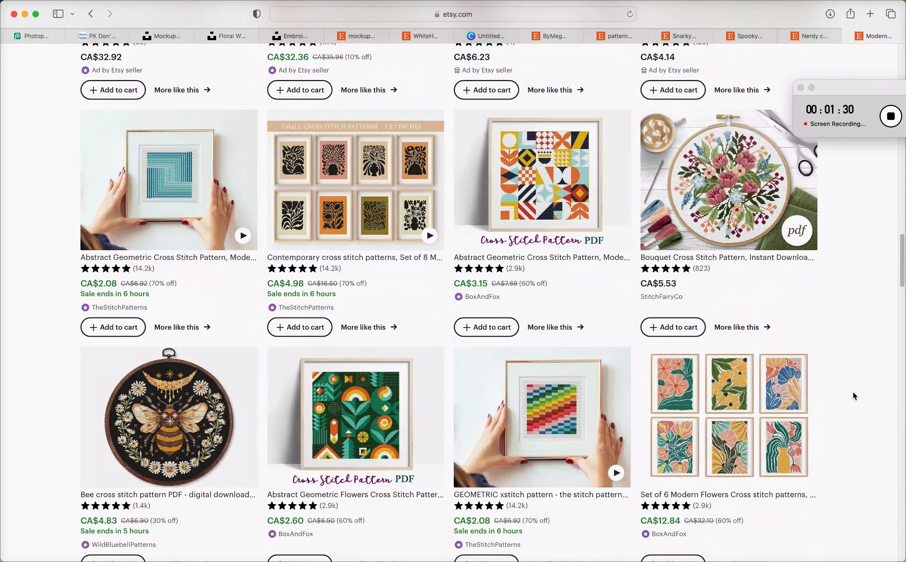
- Browse the "spooky cross stitch" search results again and compare the ornate frames and themed backgrounds in the listing photos
scroll(853, 395, "down", 8)
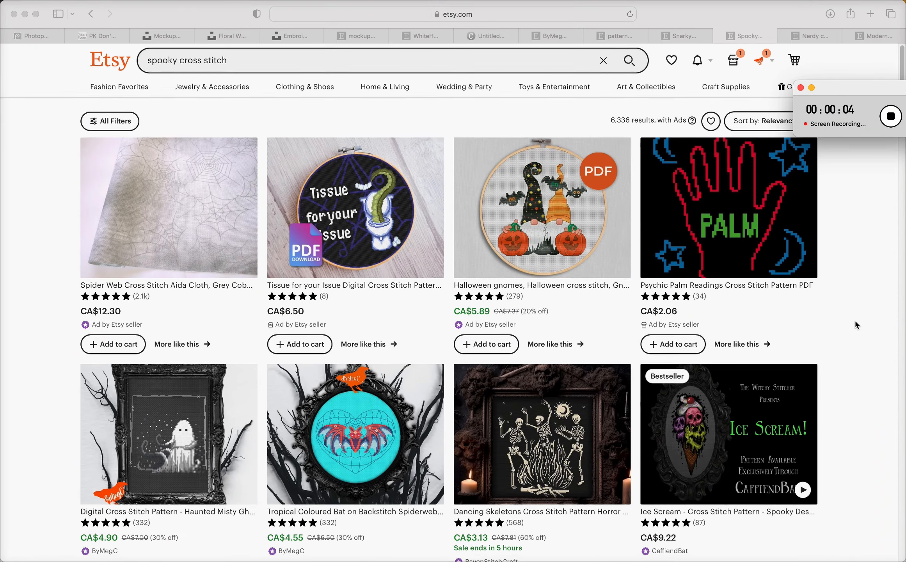
scroll(855, 325, "down", 4)
scroll(855, 319, "down", 5)
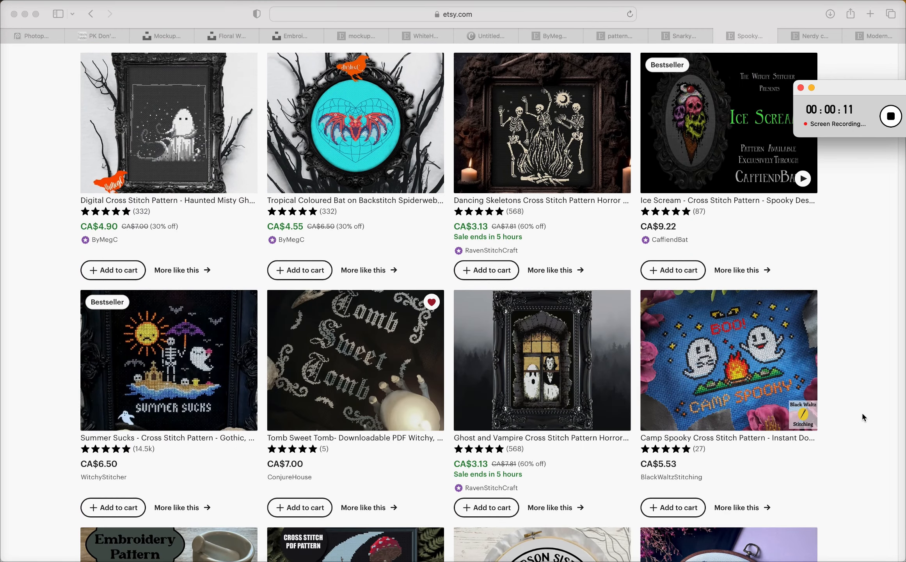
scroll(862, 399, "down", 6)
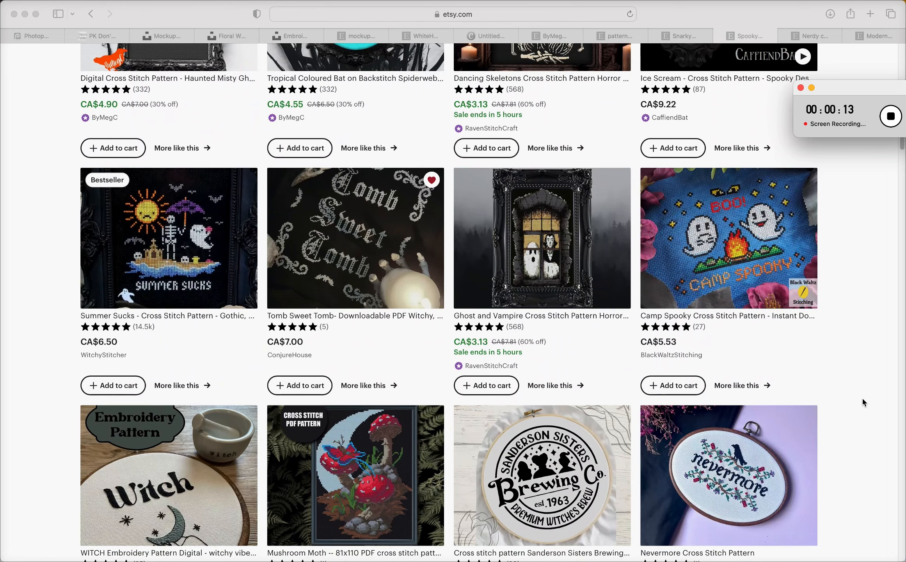
scroll(862, 397, "down", 4)
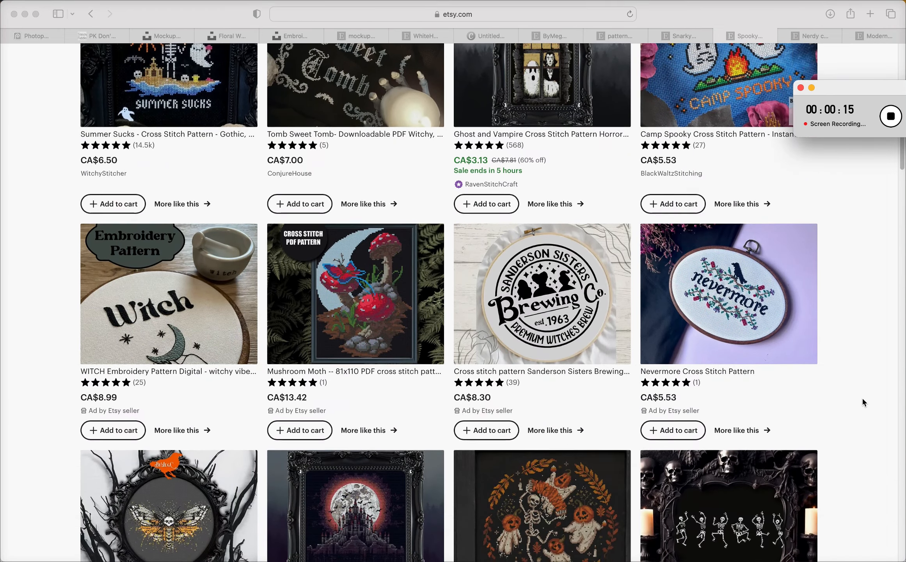
scroll(862, 397, "down", 4)
scroll(862, 397, "down", 1)
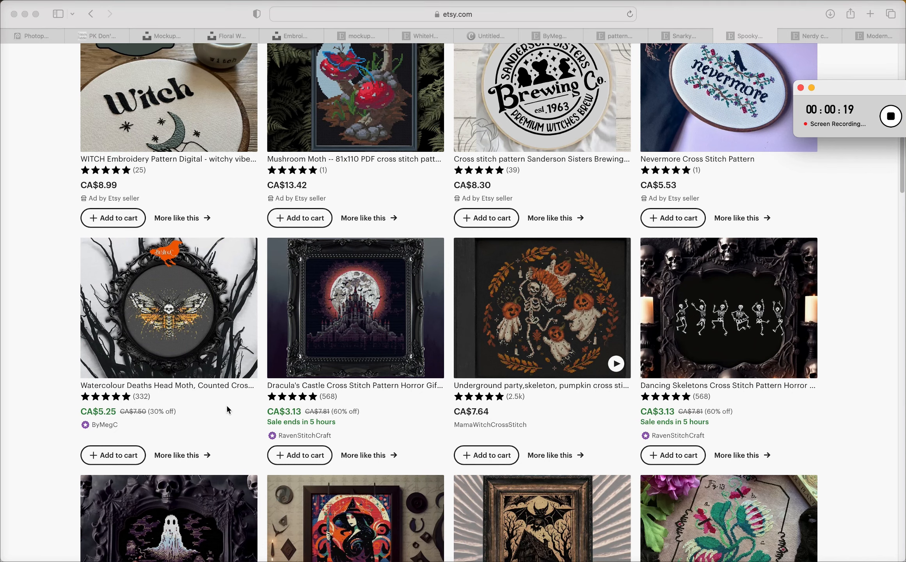
scroll(227, 410, "down", 3)
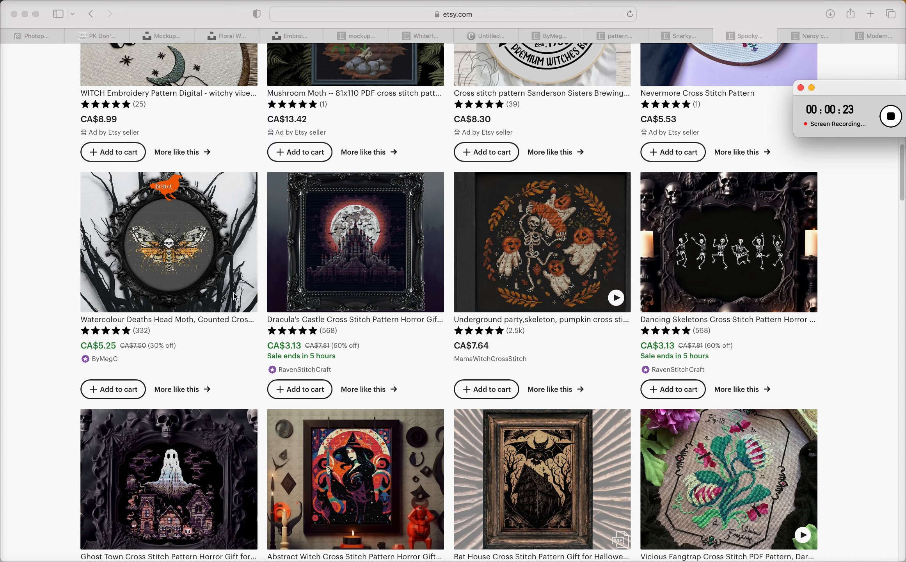
scroll(862, 388, "down", 4)
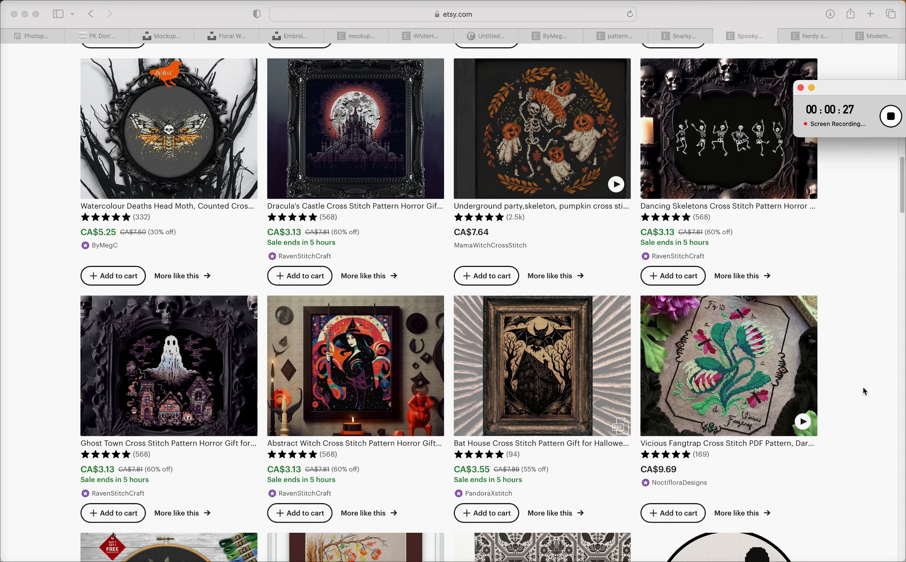
scroll(862, 386, "up", 10)
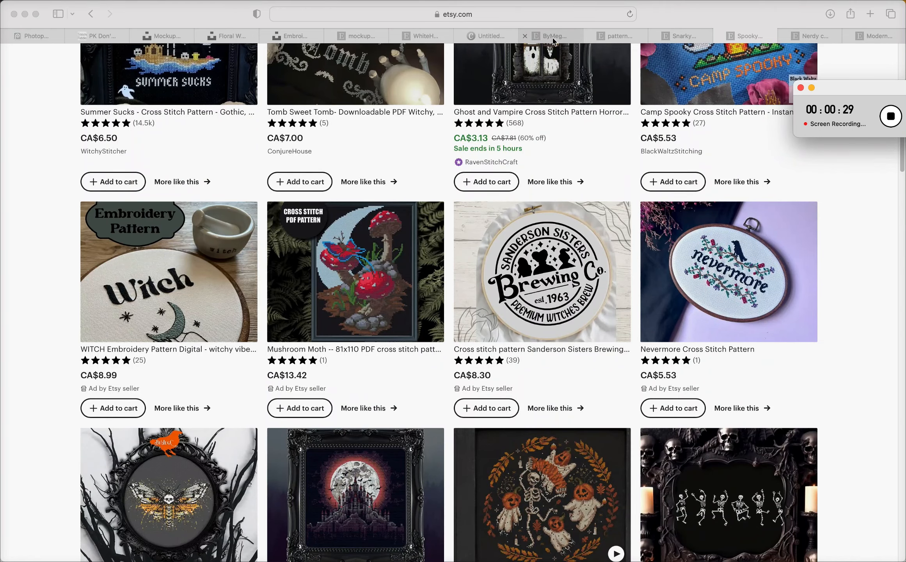
- Switch to the ByMegC shop page and examine the mockup frames and backgrounds used across its first page of items
left_click(554, 39)
scroll(828, 401, "down", 6)
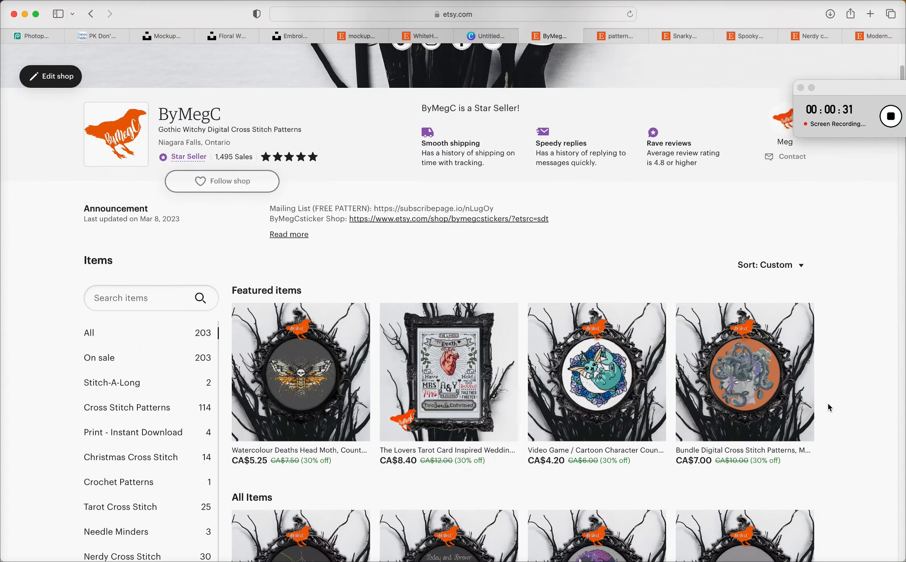
scroll(828, 406, "down", 11)
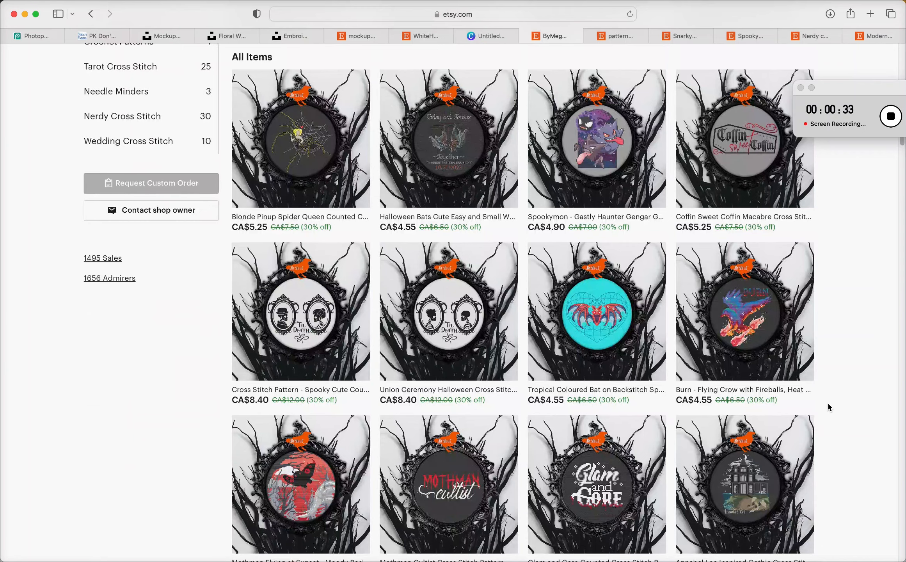
scroll(829, 407, "down", 12)
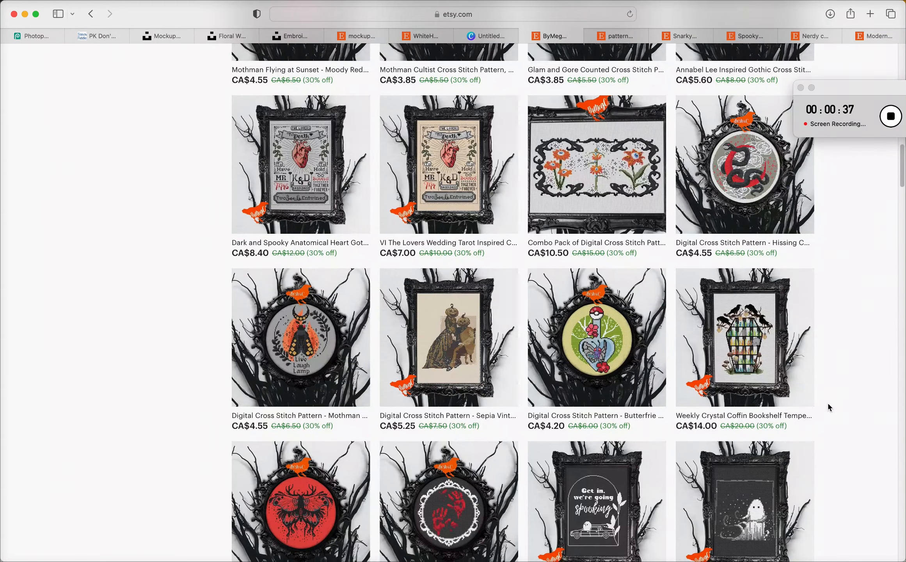
scroll(829, 407, "down", 3)
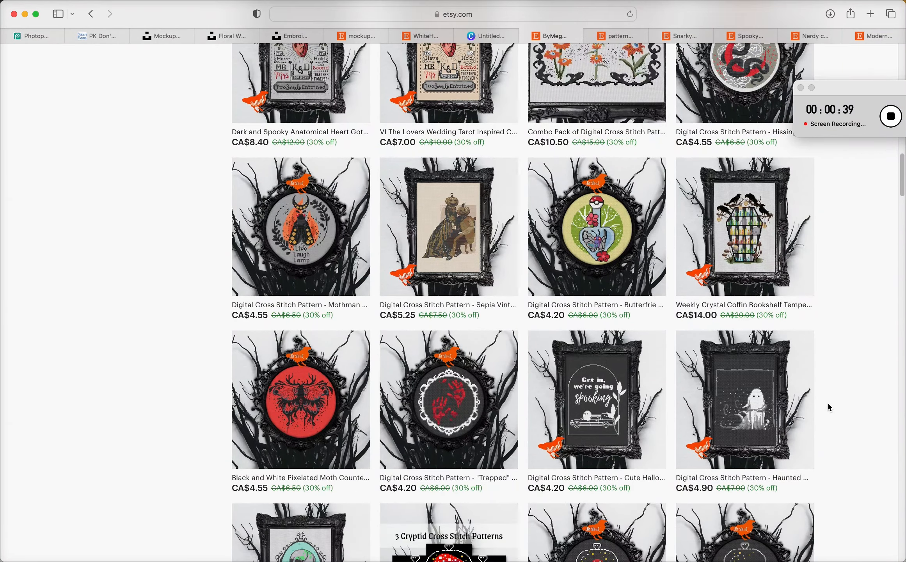
scroll(827, 401, "down", 5)
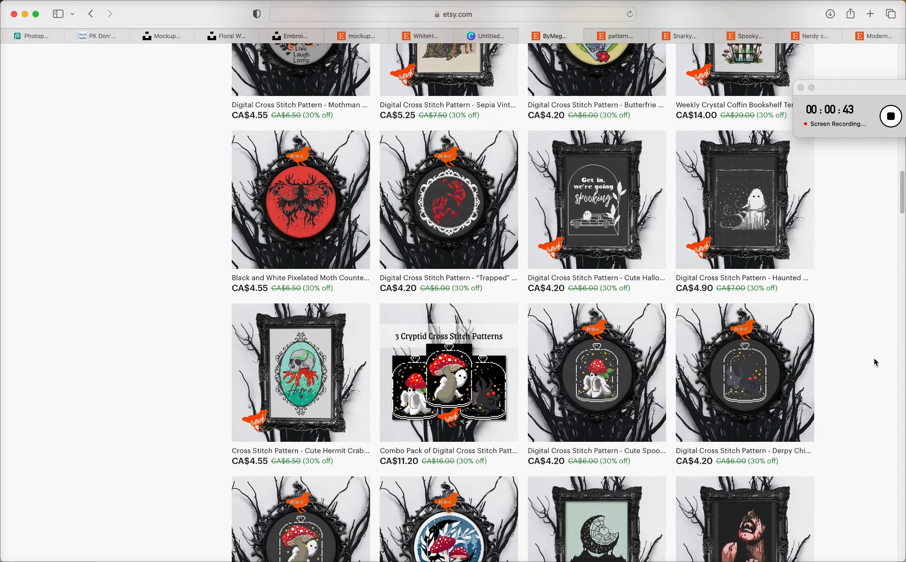
scroll(858, 363, "down", 4)
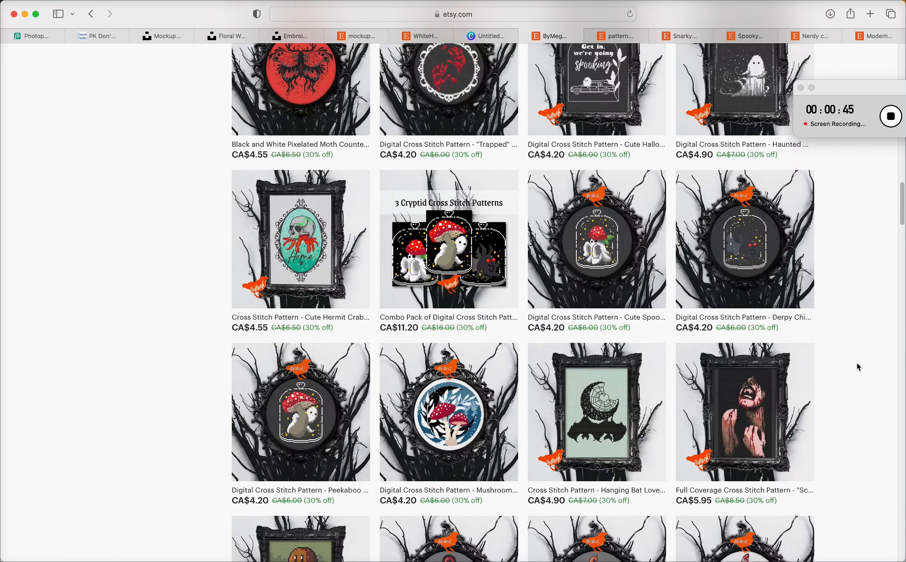
scroll(858, 367, "down", 5)
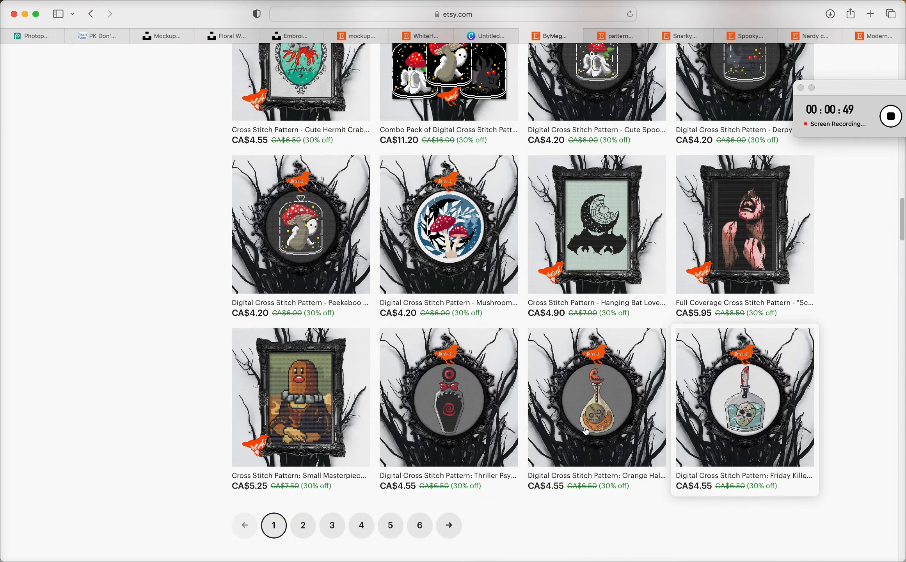
scroll(300, 390, "down", 1)
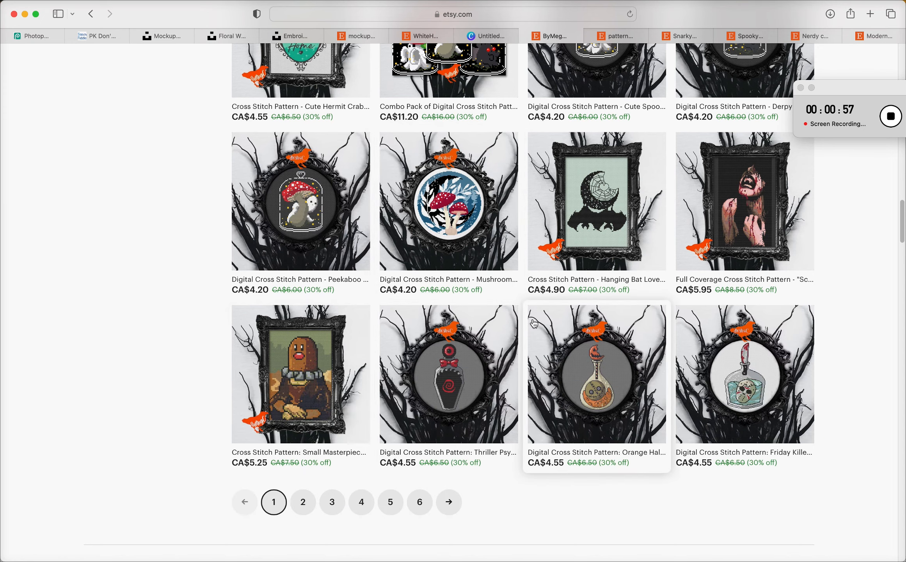
- Open the second page of the ByMegC shop's items and examine how consistently the listing photos are styled
scroll(510, 427, "down", 1)
left_click(448, 476)
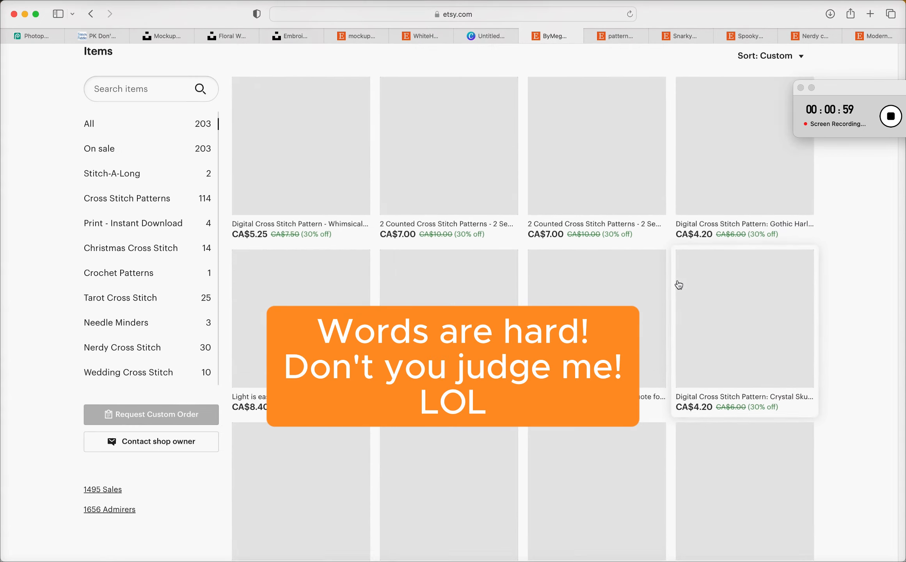
scroll(842, 311, "down", 5)
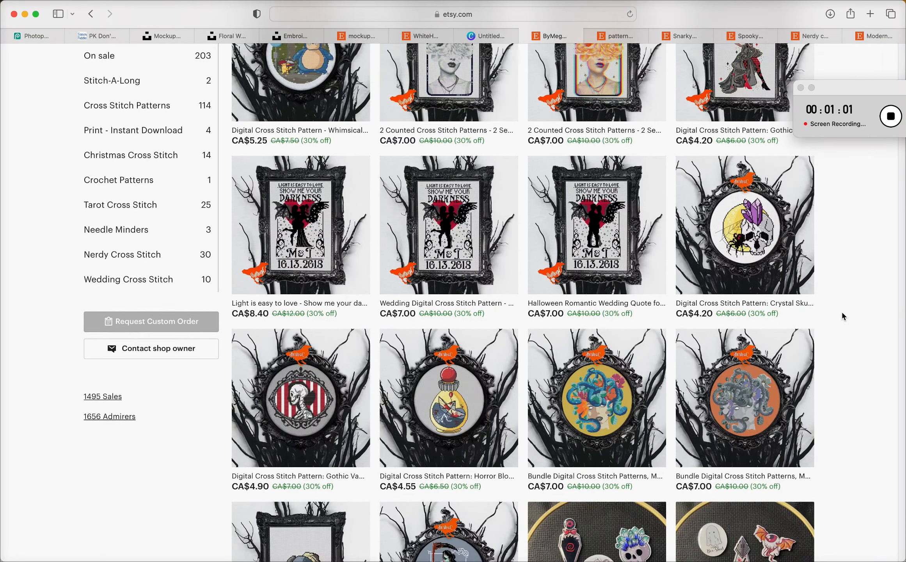
scroll(842, 315, "down", 5)
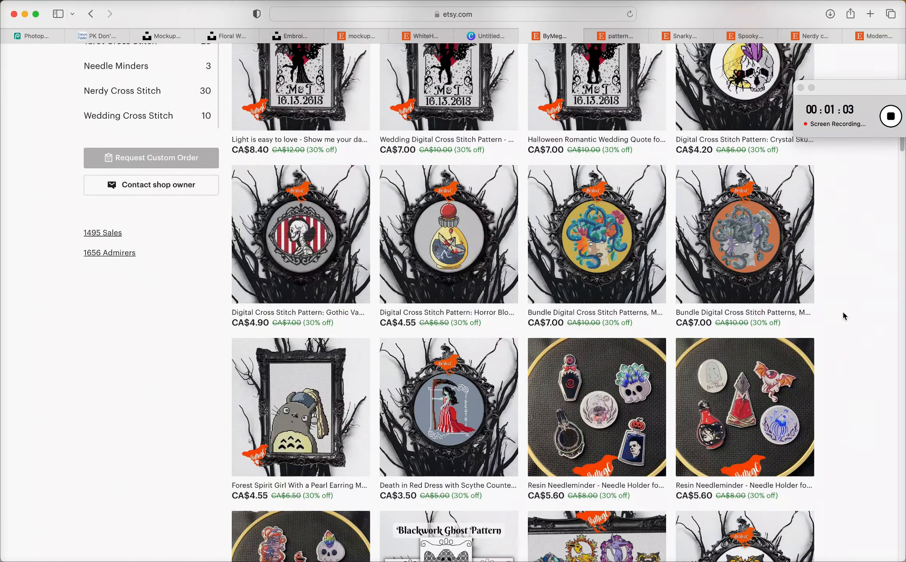
scroll(842, 316, "down", 8)
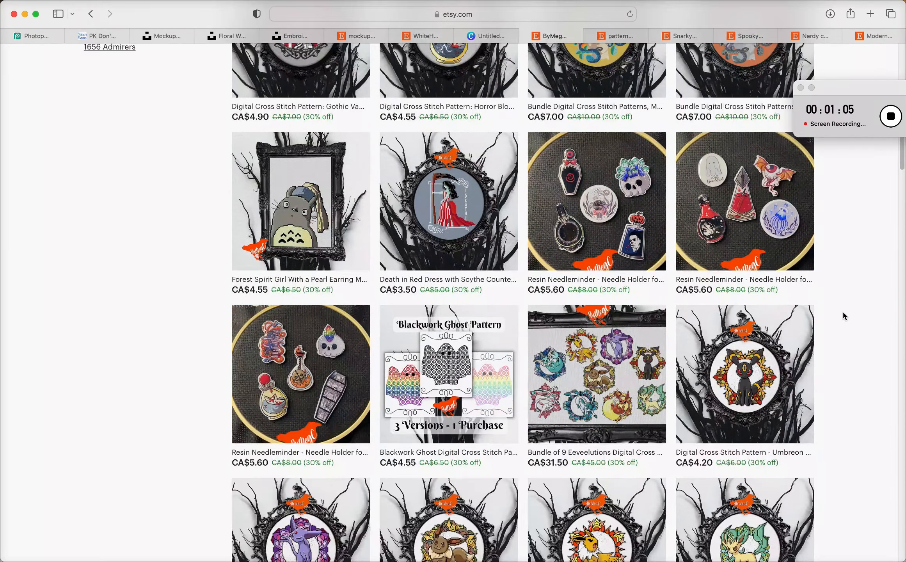
scroll(843, 313, "down", 5)
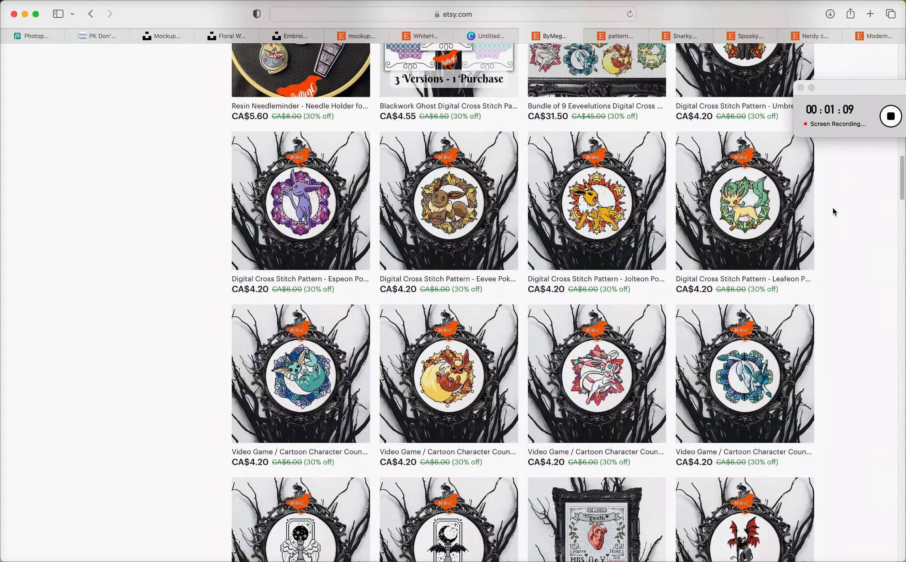
left_click(889, 118)
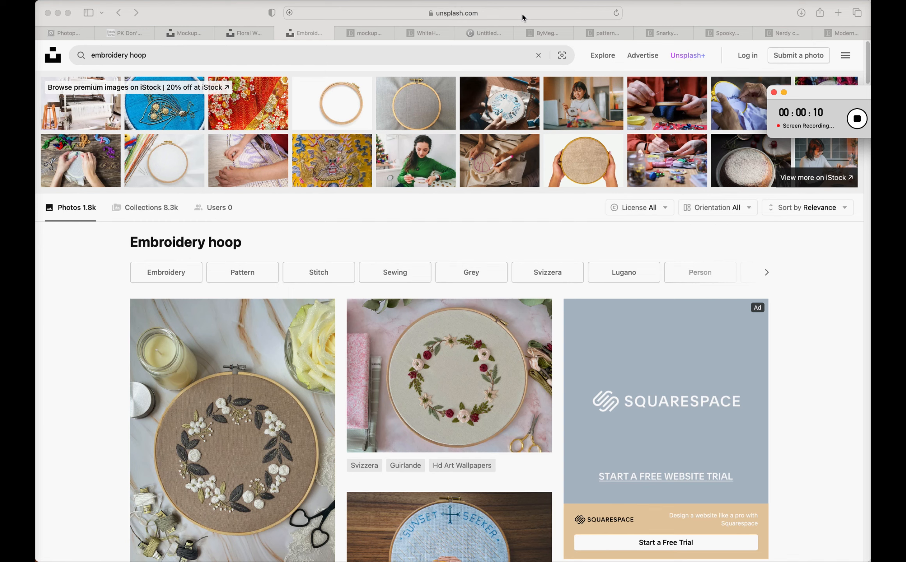
- Look through the Unsplash photo results for "embroidery hoop" for images that could serve as a pattern mockup background
scroll(834, 324, "down", 4)
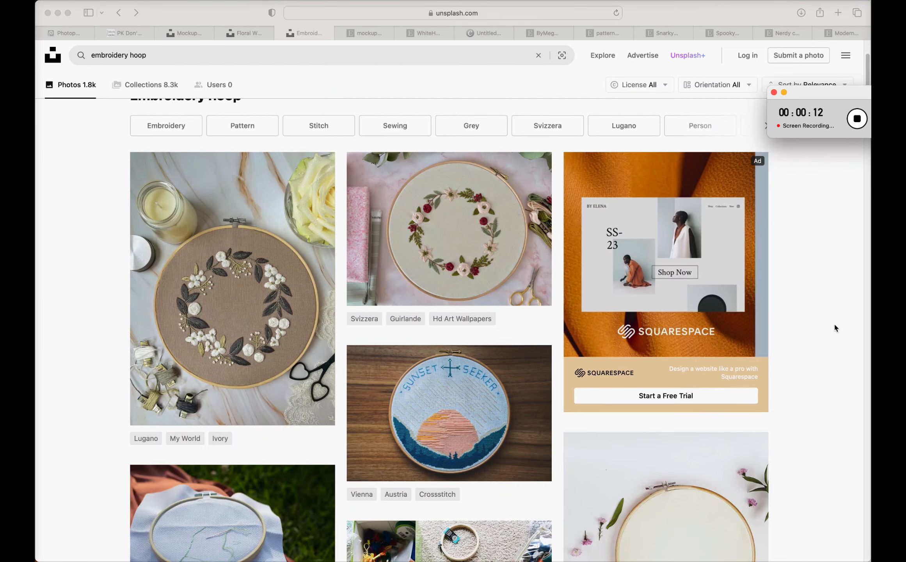
scroll(834, 325, "down", 3)
scroll(834, 325, "up", 7)
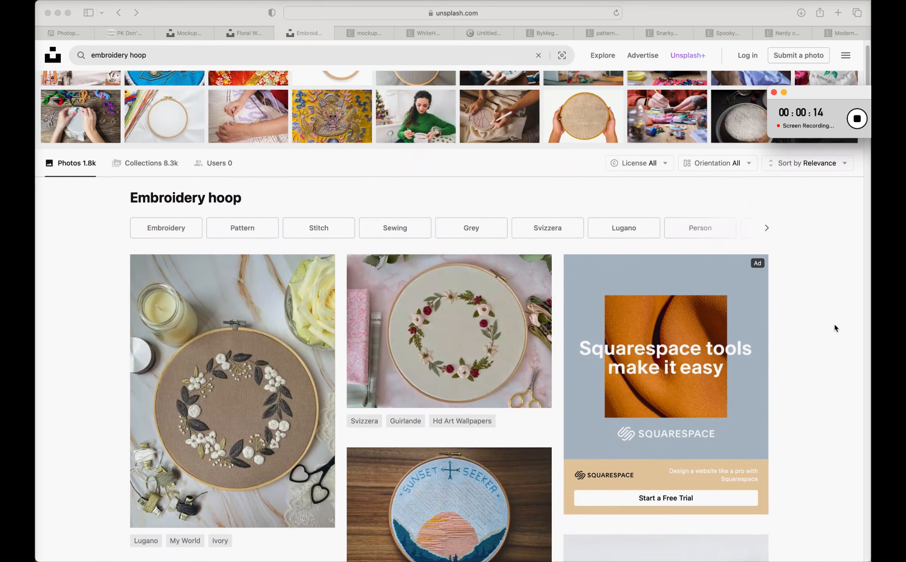
scroll(834, 322, "up", 2)
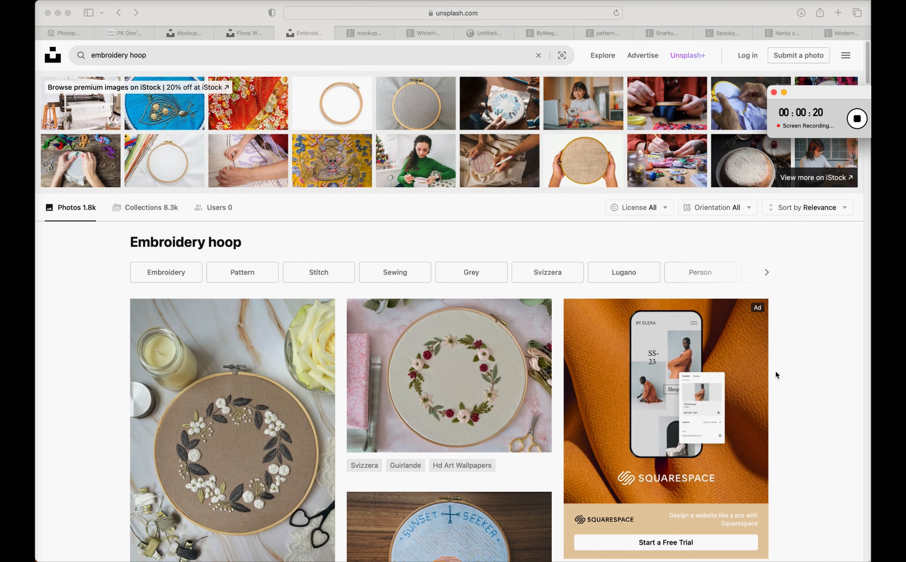
scroll(793, 377, "down", 5)
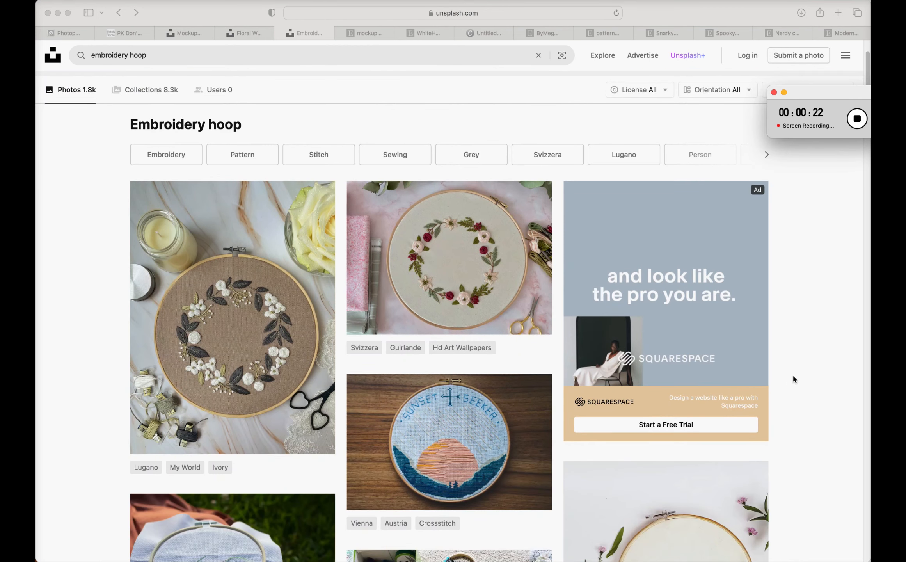
scroll(628, 270, "down", 2)
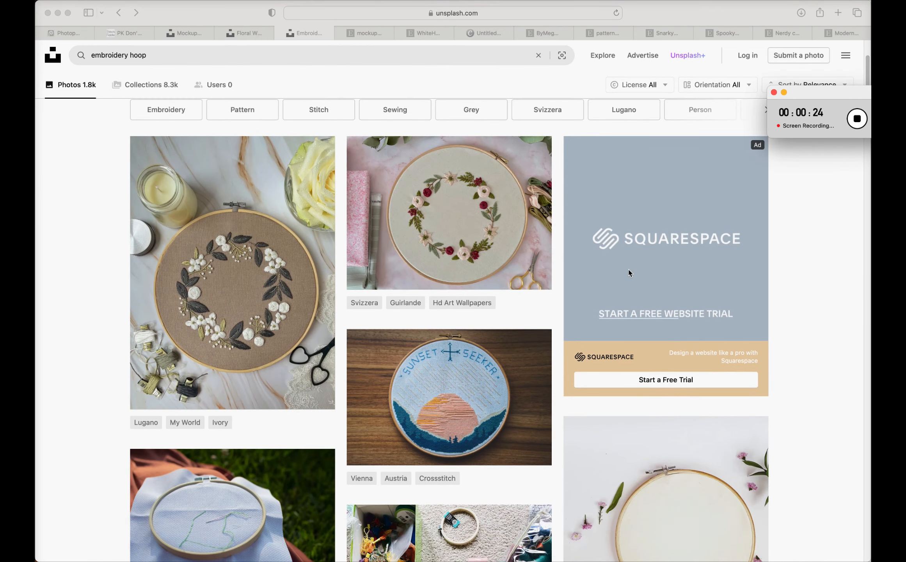
scroll(630, 274, "down", 10)
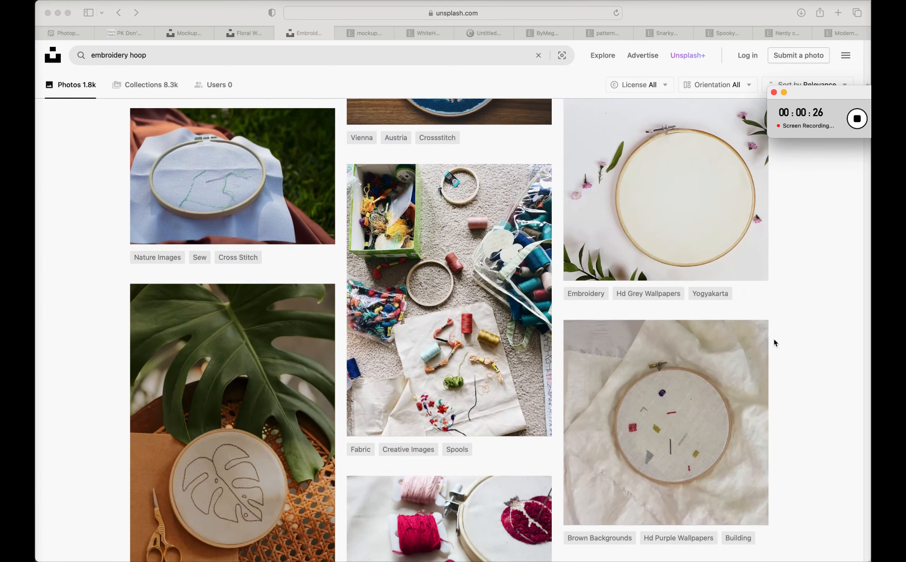
scroll(774, 341, "down", 10)
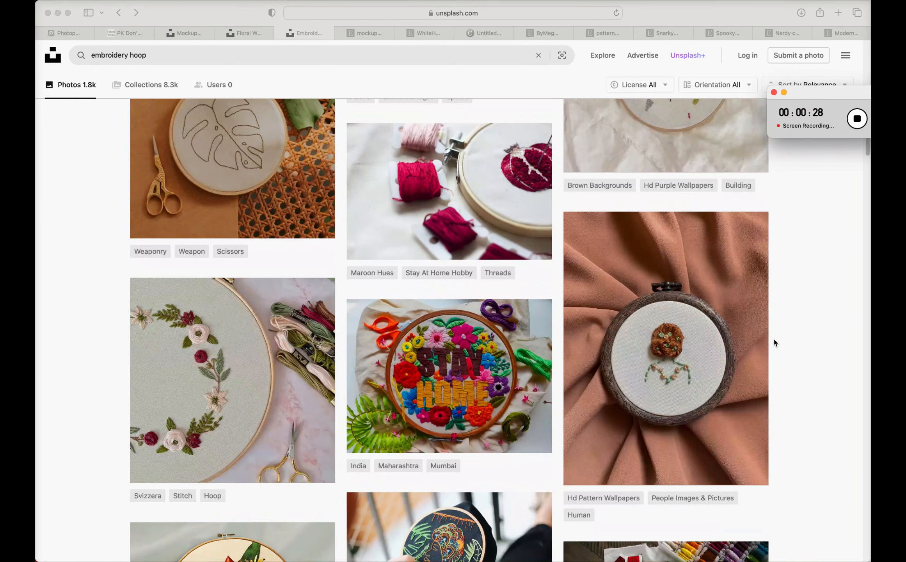
scroll(774, 338, "down", 10)
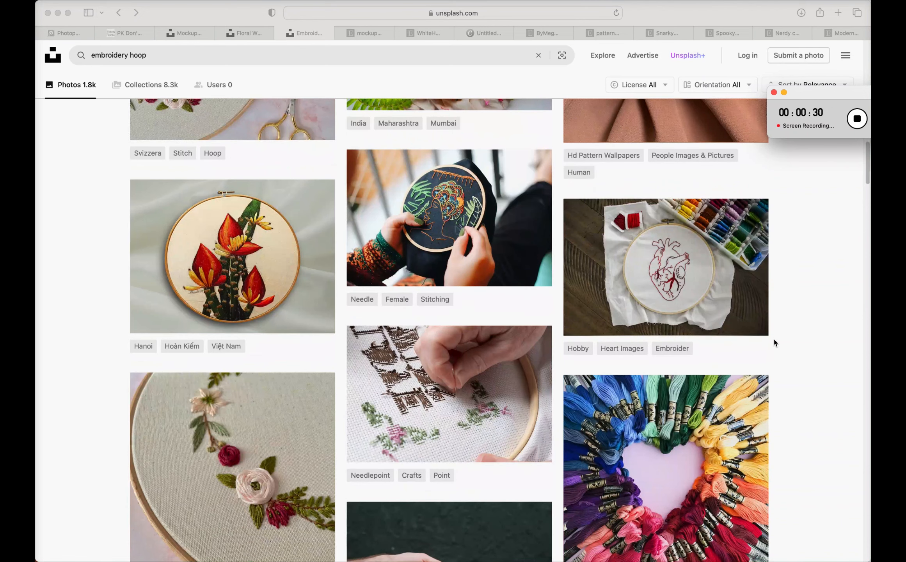
scroll(773, 338, "down", 5)
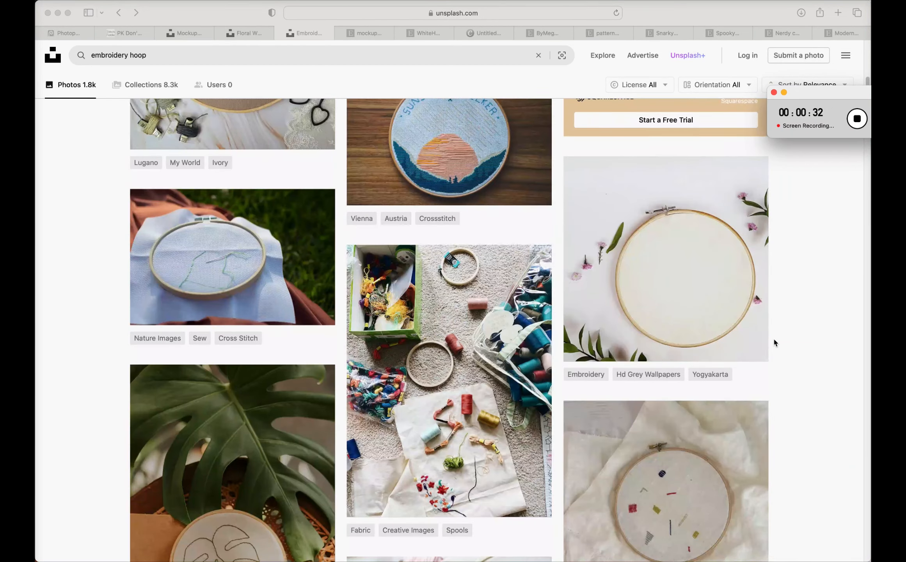
scroll(773, 340, "up", 11)
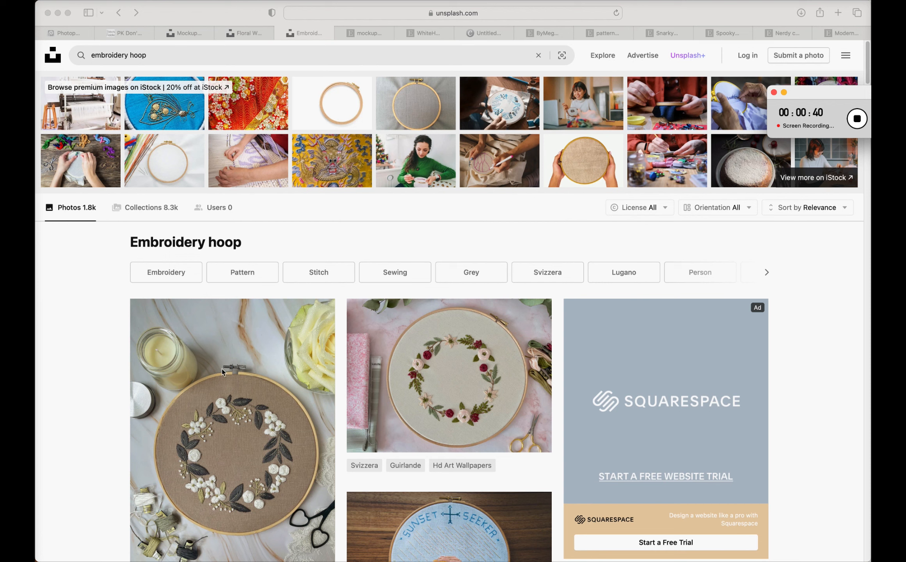
- Switch to the hoop photo in Photopea and set the Clone Stamp brush size to 264 px
key("super+1")
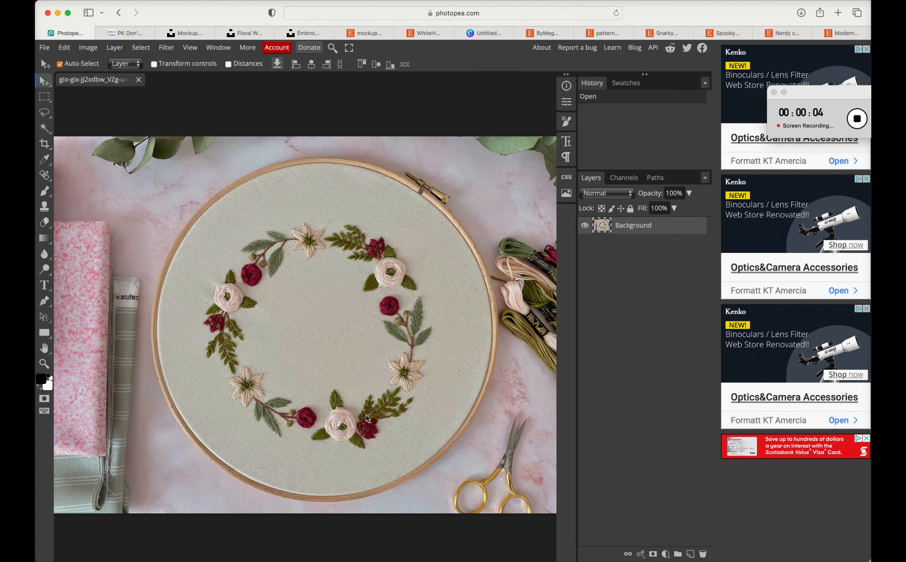
left_click(48, 210)
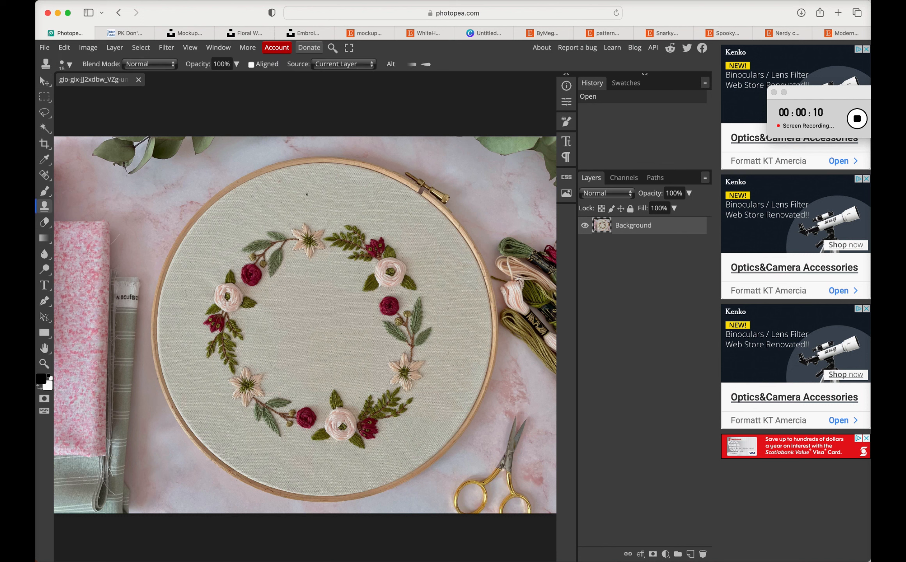
left_click(71, 66)
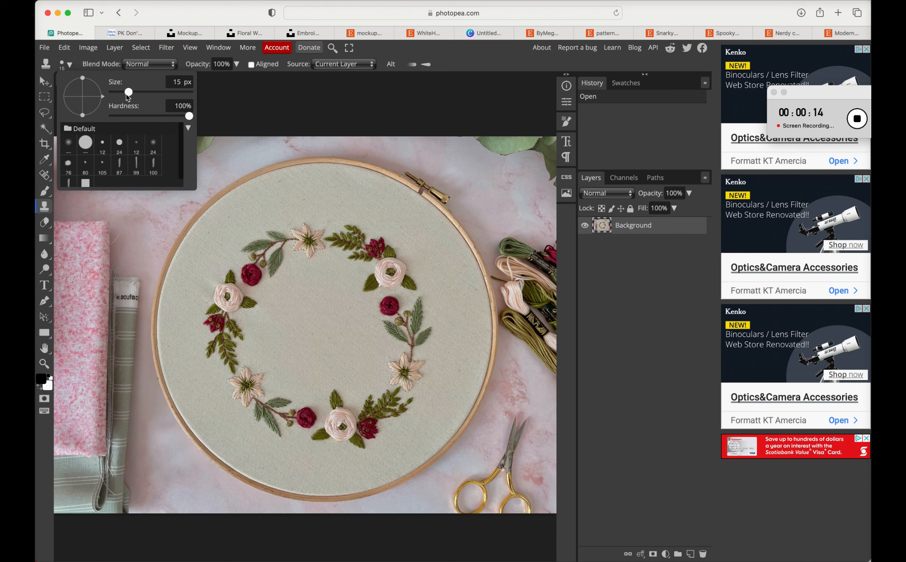
left_click_drag(127, 94, 160, 94)
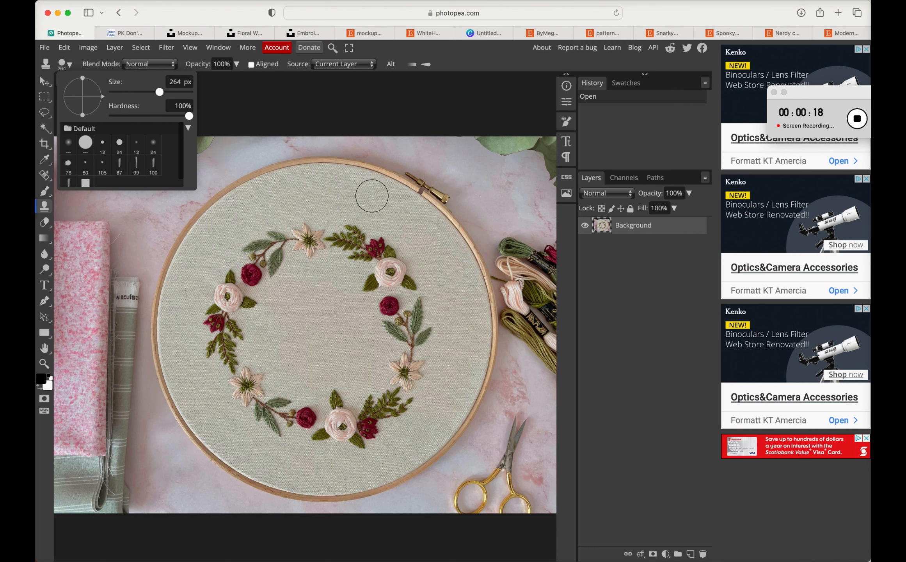
- Sample the plain fabric inside the hoop and clone it over the embroidered floral wreath
left_click(338, 198)
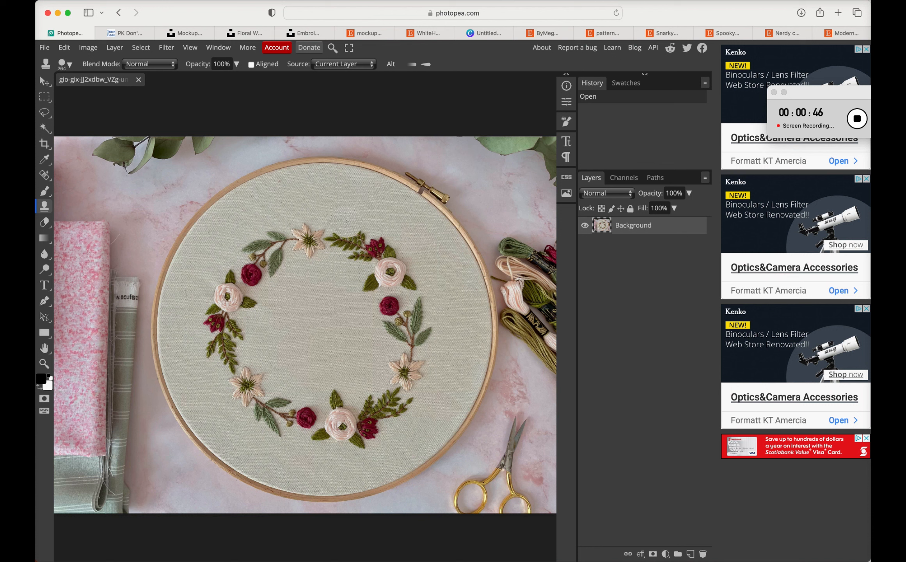
mouse_move(340, 218)
left_mouse_down()
mouse_move(380, 240)
mouse_move(288, 228)
mouse_move(233, 254)
left_mouse_up()
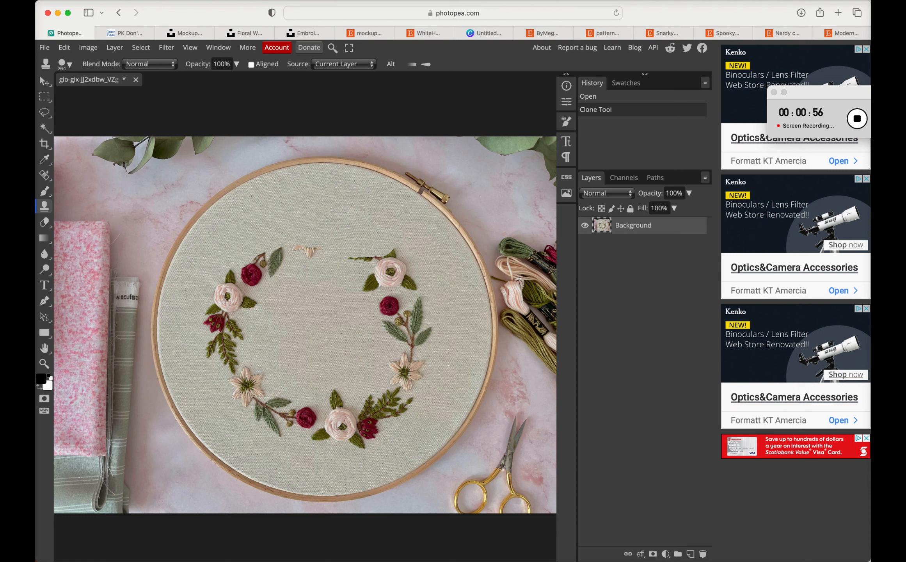
mouse_move(353, 209)
left_mouse_down()
mouse_move(334, 208)
mouse_move(339, 200)
mouse_move(330, 197)
left_mouse_up()
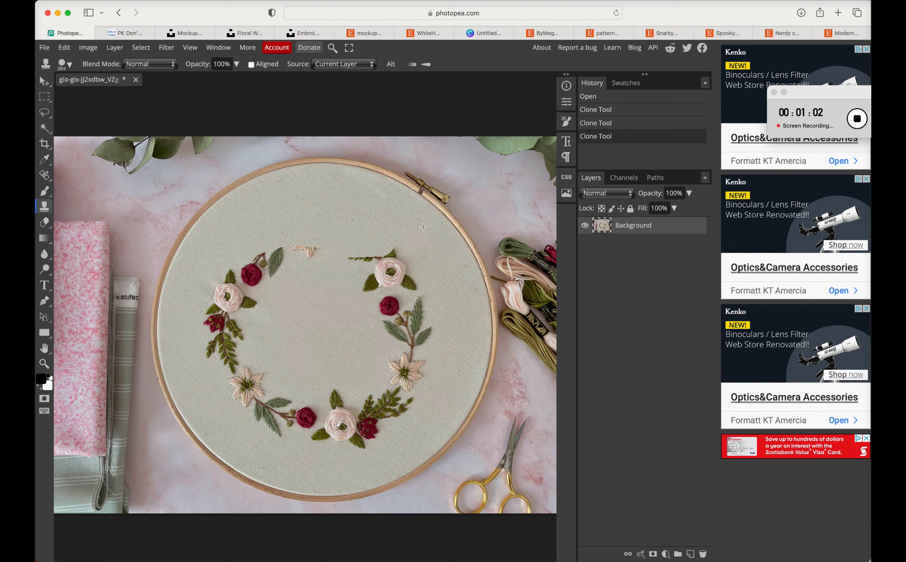
left_click_drag(422, 234, 351, 254)
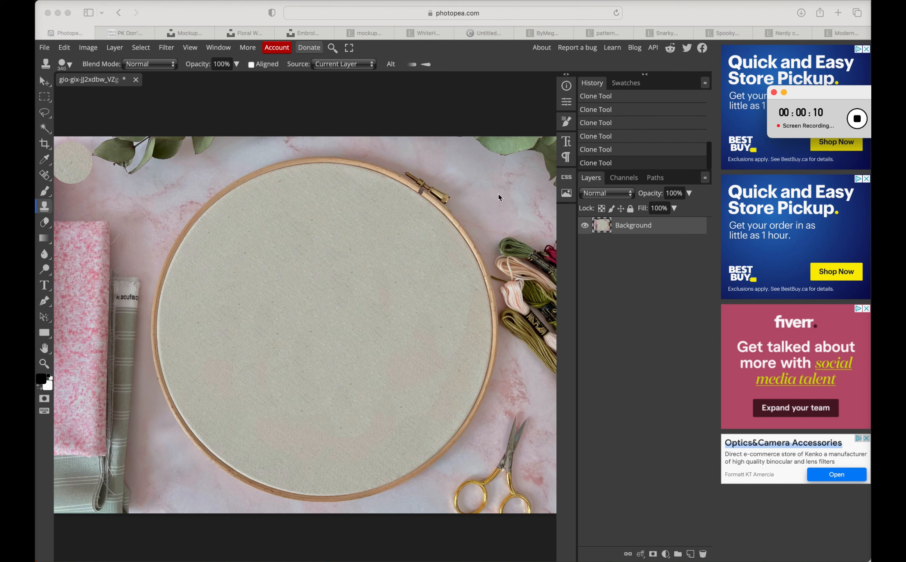
- Activate the Ellipse Select tool for the cleaned hoop photo
left_click(213, 19)
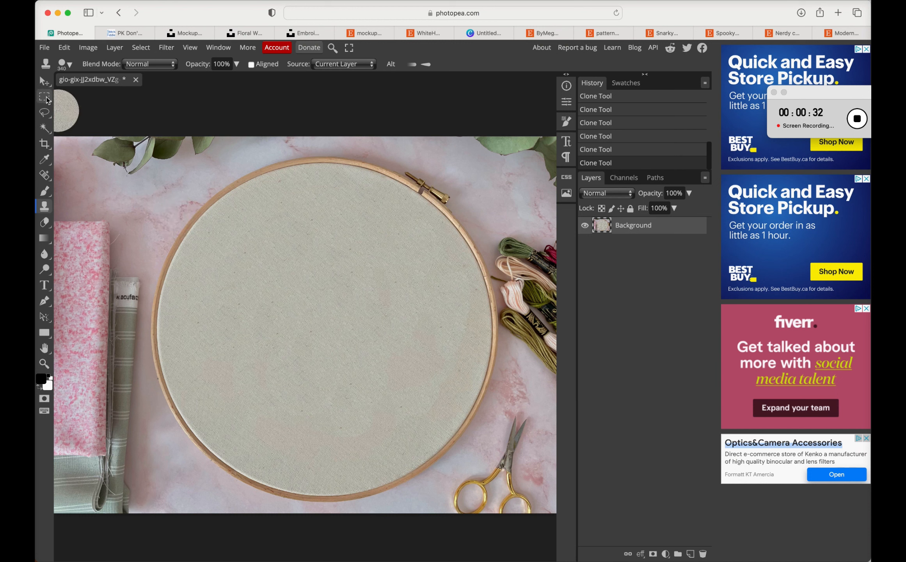
left_click(47, 100)
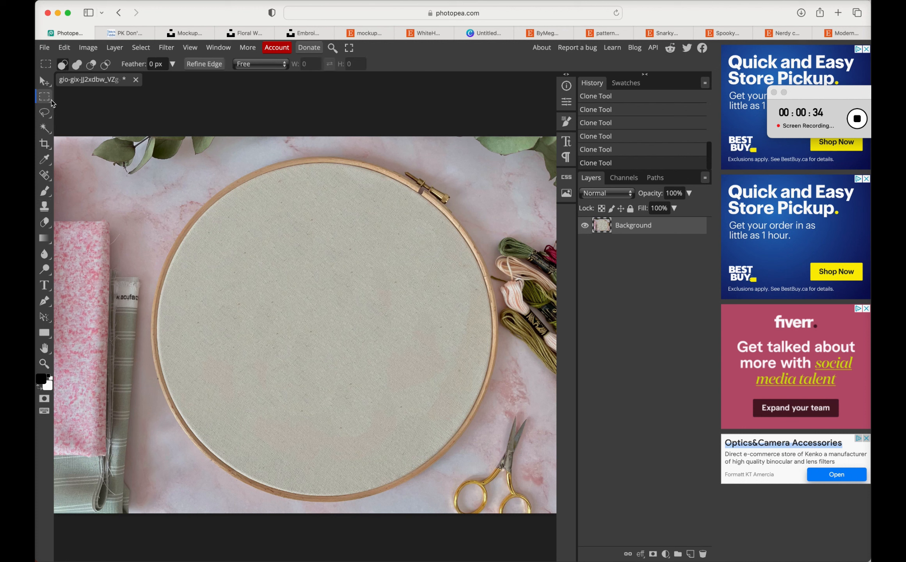
left_click(50, 101)
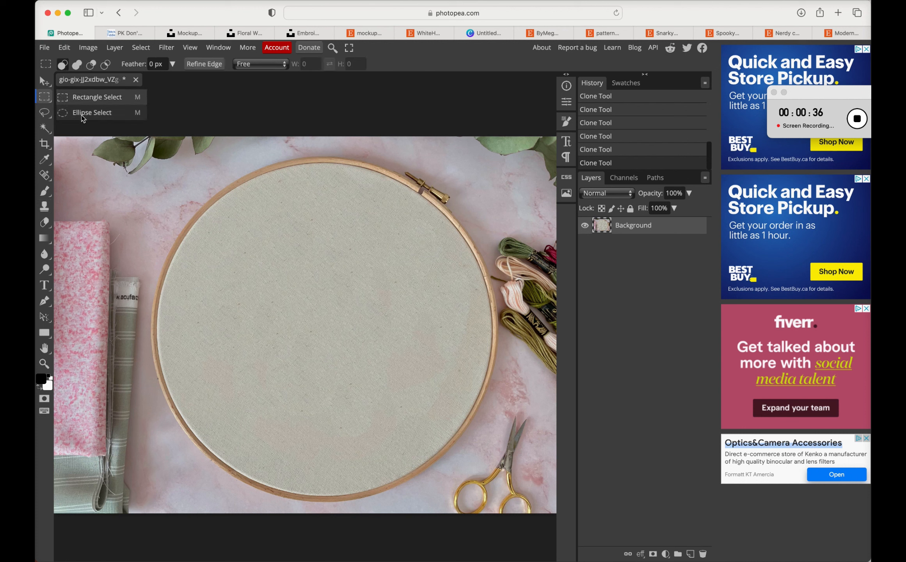
left_click(92, 112)
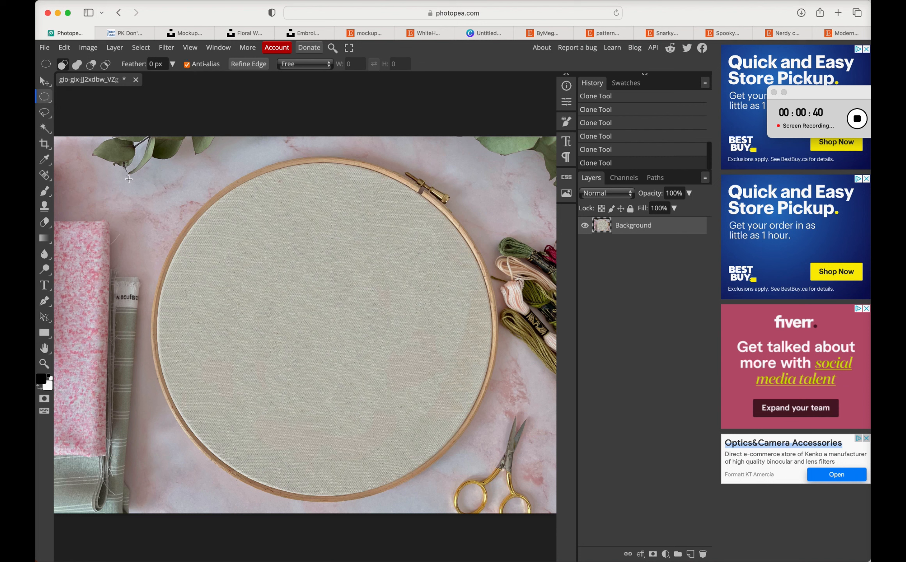
key("shift")
left_click_drag(109, 175, 494, 399)
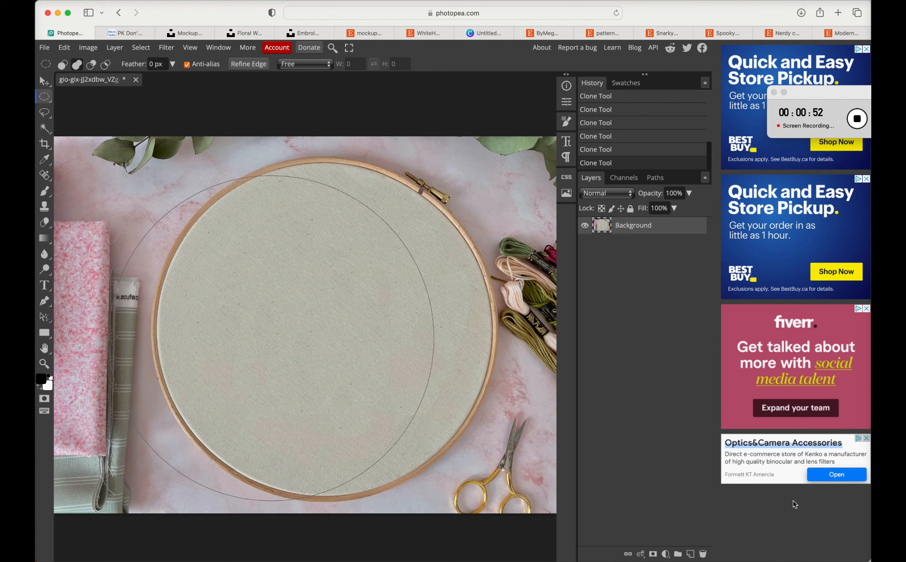
left_click_drag(795, 504, 792, 504)
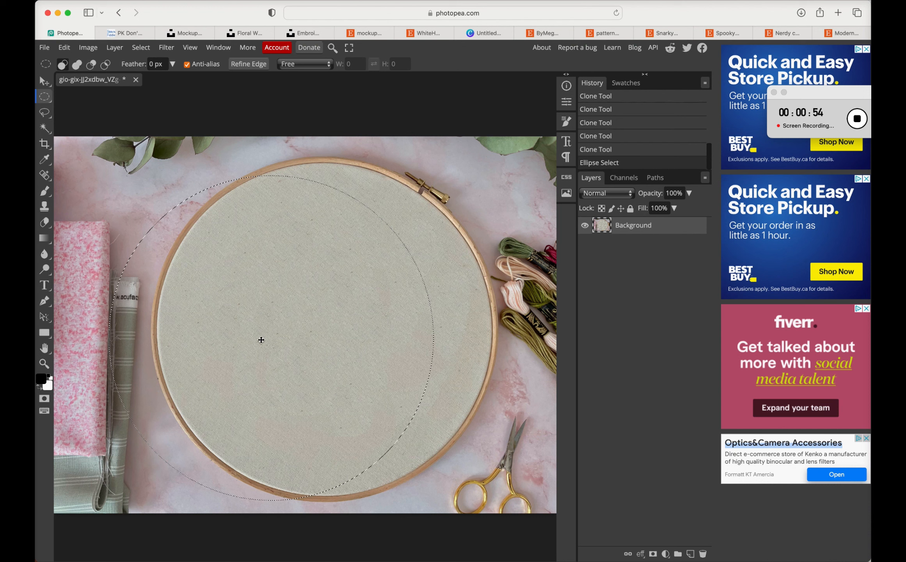
left_click_drag(282, 339, 313, 330)
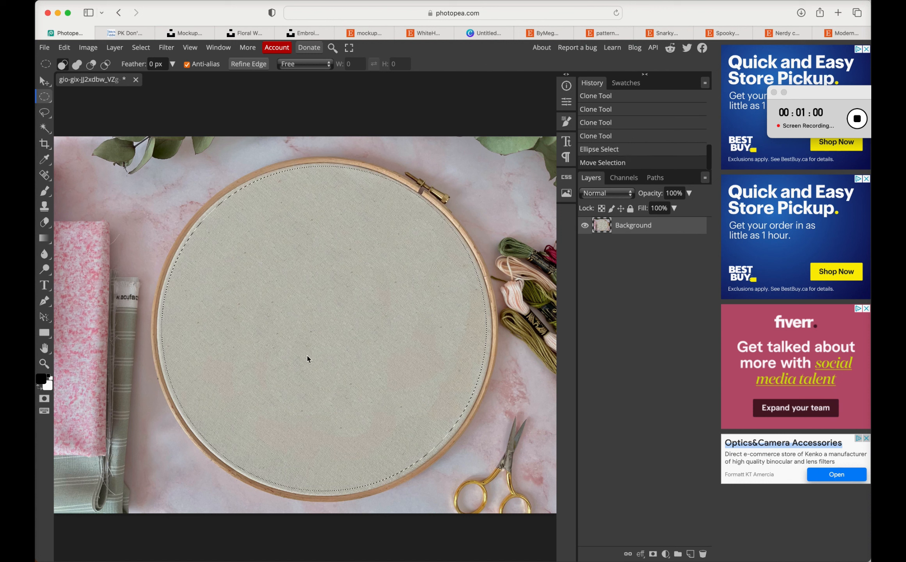
key("super+z")
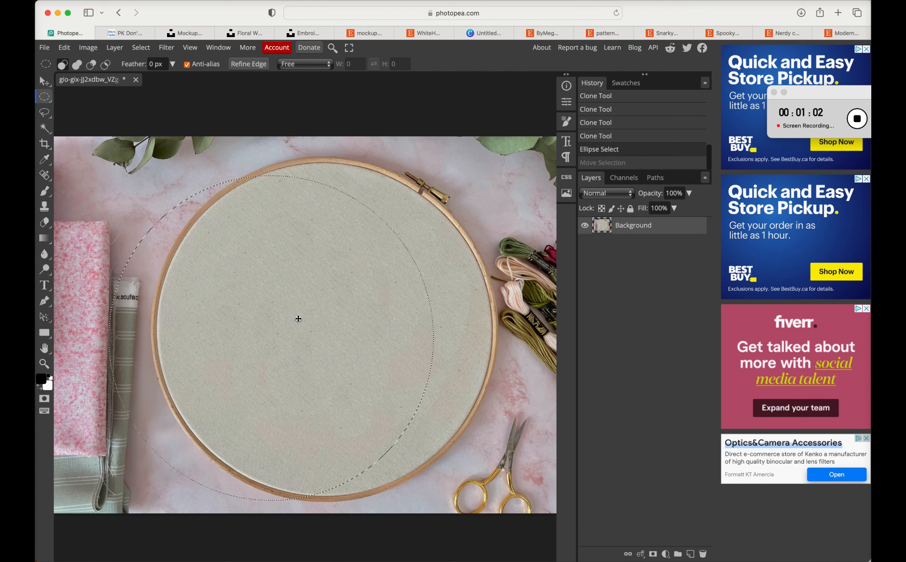
left_click(181, 163)
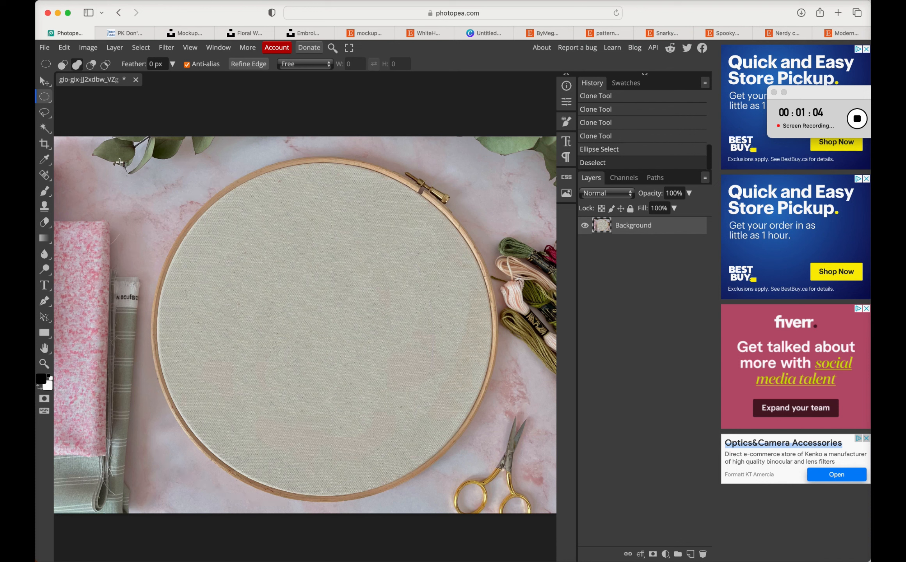
- Select a circular area covering the fabric and align it with the inner edge of the wooden hoop
left_click_drag(128, 153, 606, 491)
left_click_drag(238, 308, 267, 317)
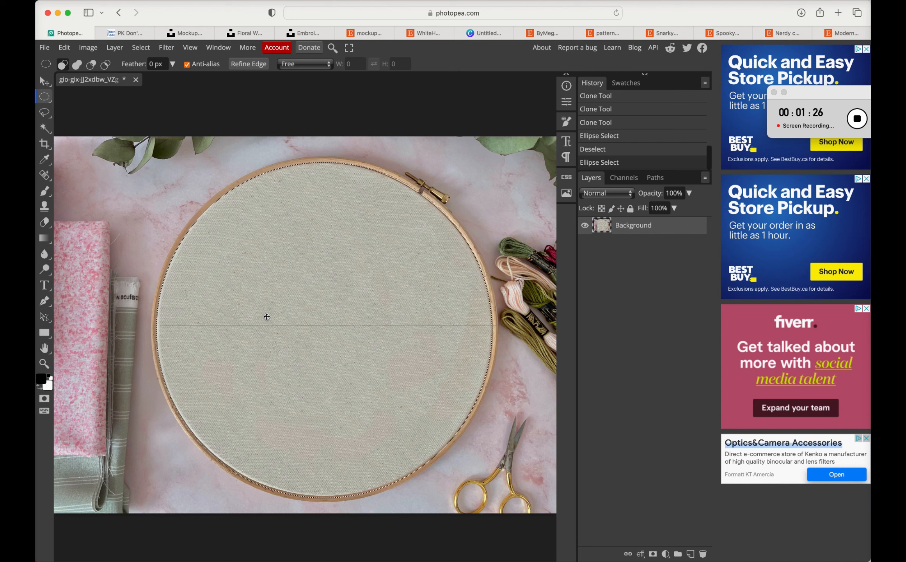
left_click_drag(267, 316, 266, 317)
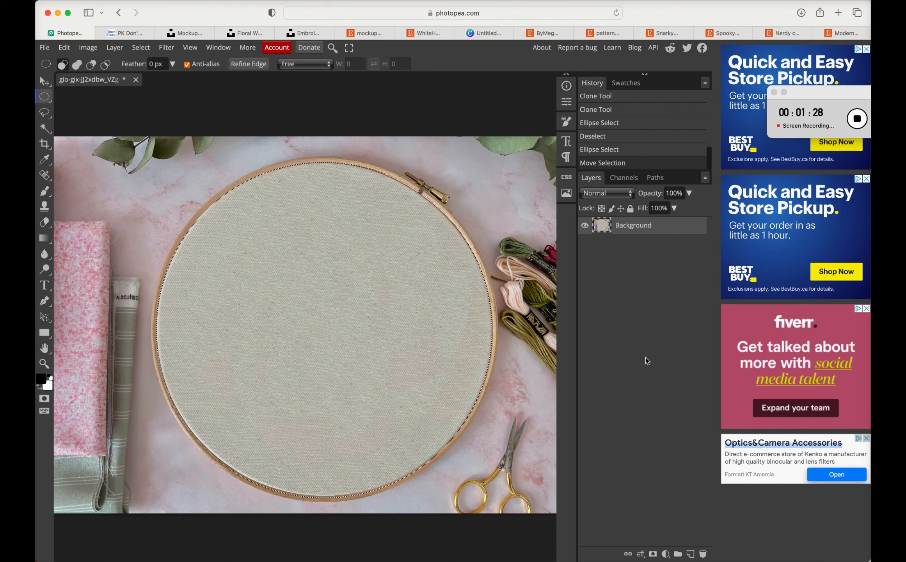
- Add a new layer above the hoop photo and make white (ffffff) the foreground colour
left_click(690, 553)
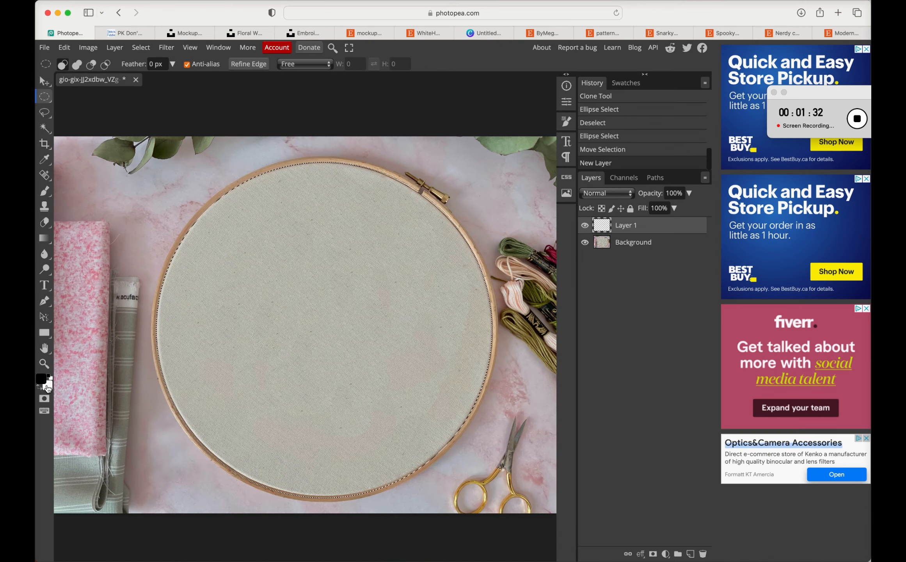
left_click(47, 386)
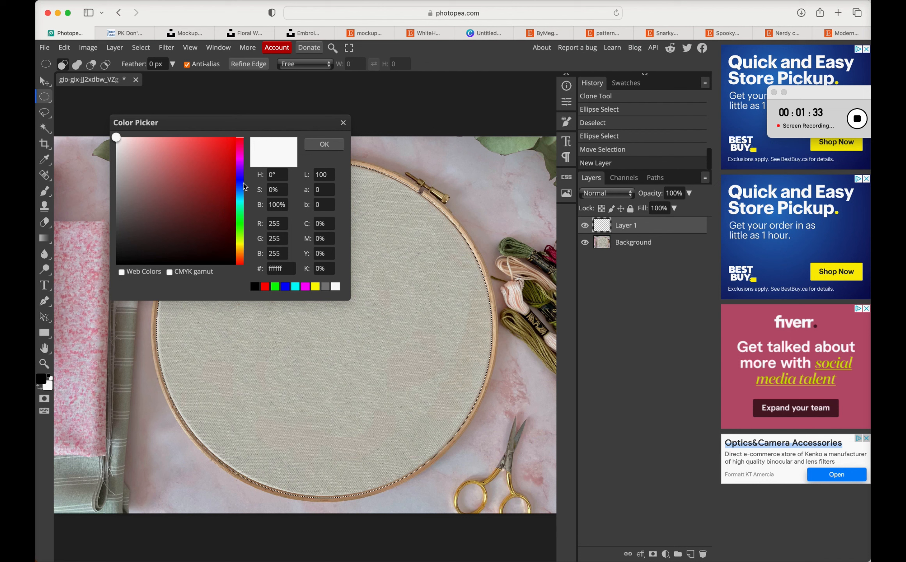
left_click(319, 144)
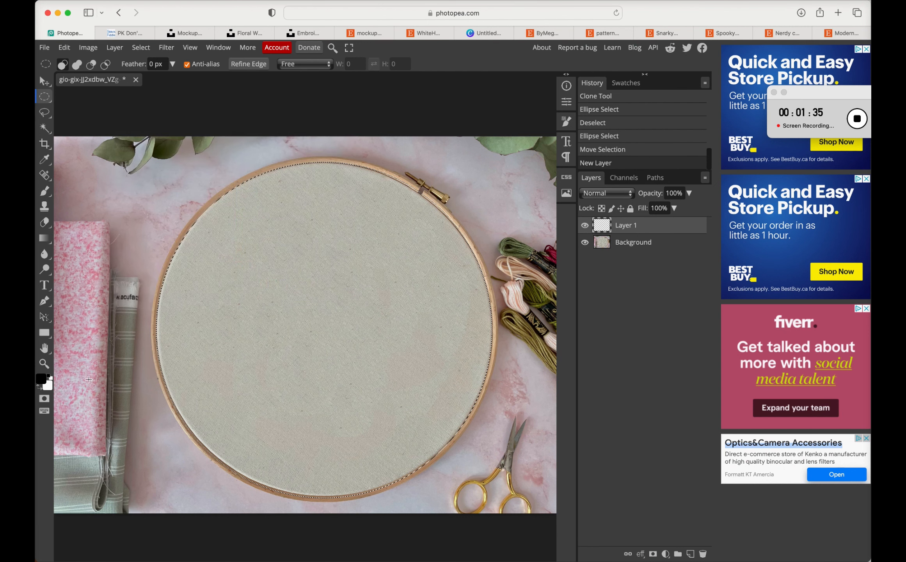
left_click(39, 387)
- Paint the whole circular selection white on the new layer with a 640 px brush, and deselect it
left_click(42, 191)
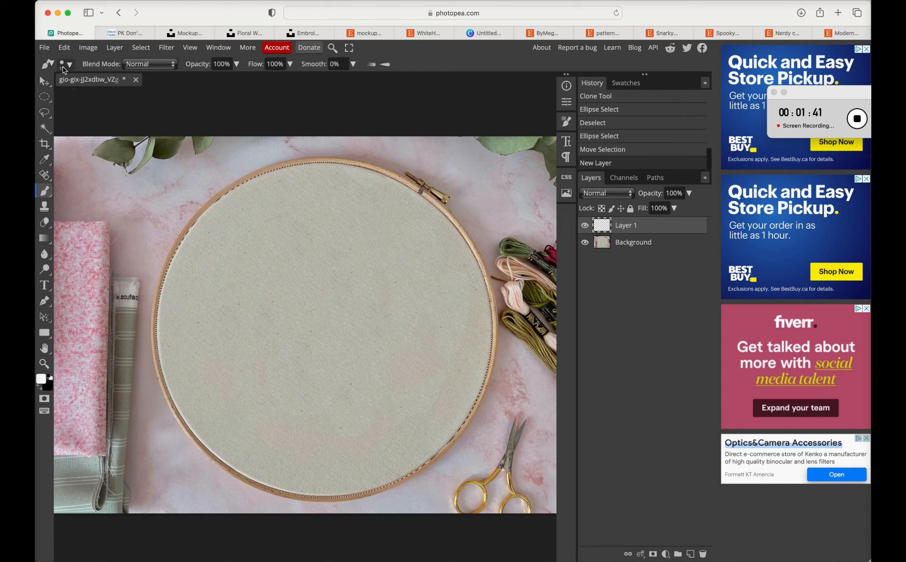
left_click(63, 69)
left_click(178, 92)
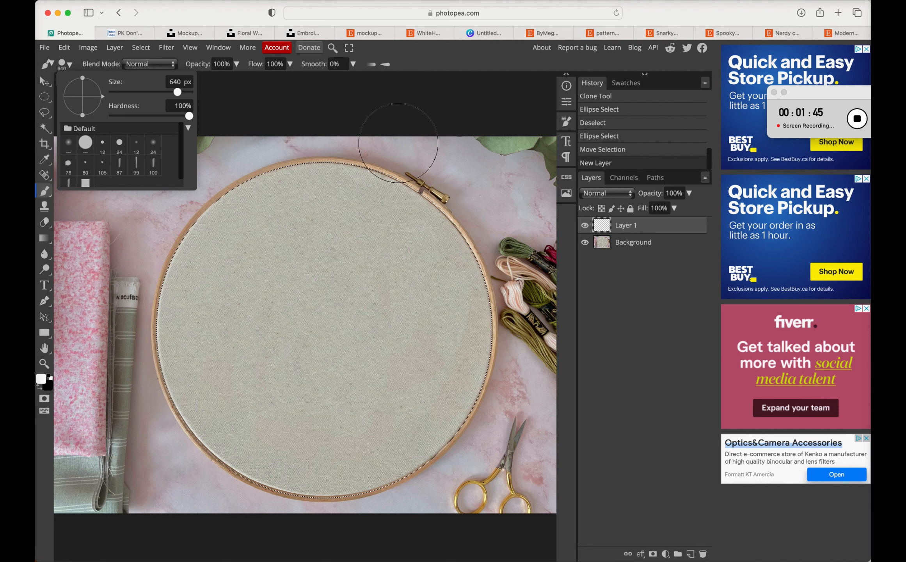
mouse_move(369, 178)
left_mouse_down()
mouse_move(267, 183)
mouse_move(153, 204)
mouse_move(159, 198)
mouse_move(197, 215)
mouse_move(309, 226)
mouse_move(216, 294)
mouse_move(152, 295)
left_mouse_up()
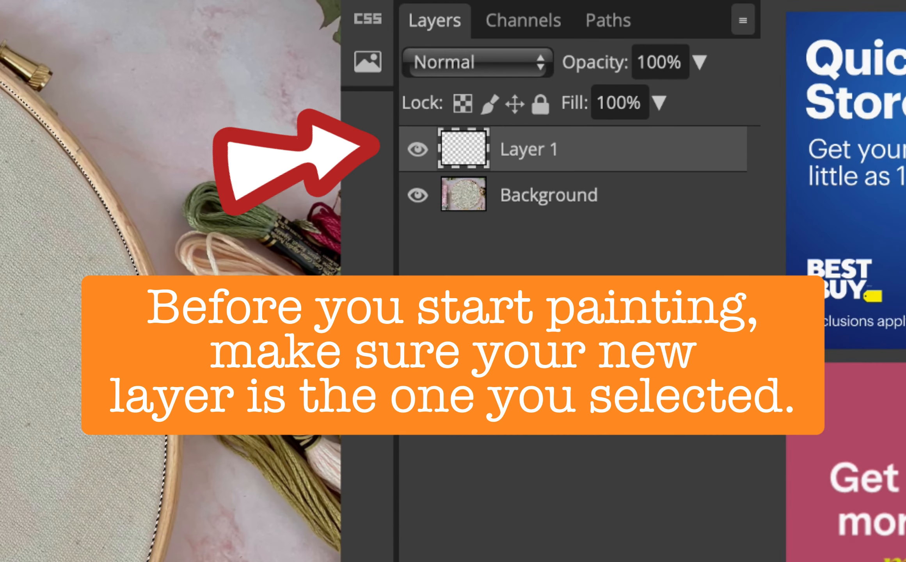
mouse_move(0, 113)
left_mouse_down()
mouse_move(0, 136)
mouse_move(15, 142)
mouse_move(98, 308)
mouse_move(238, 492)
mouse_move(148, 554)
mouse_move(259, 341)
mouse_move(427, 197)
left_mouse_up()
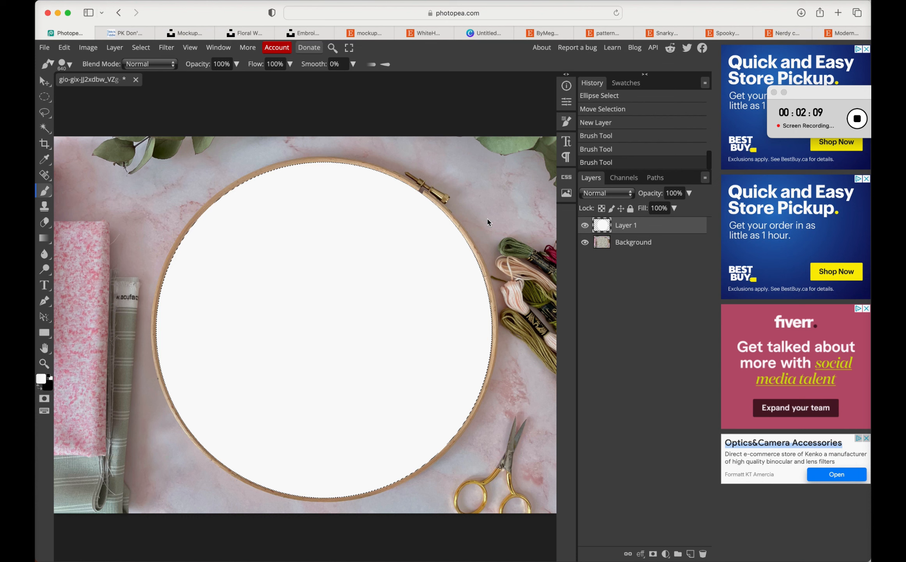
key("super+d")
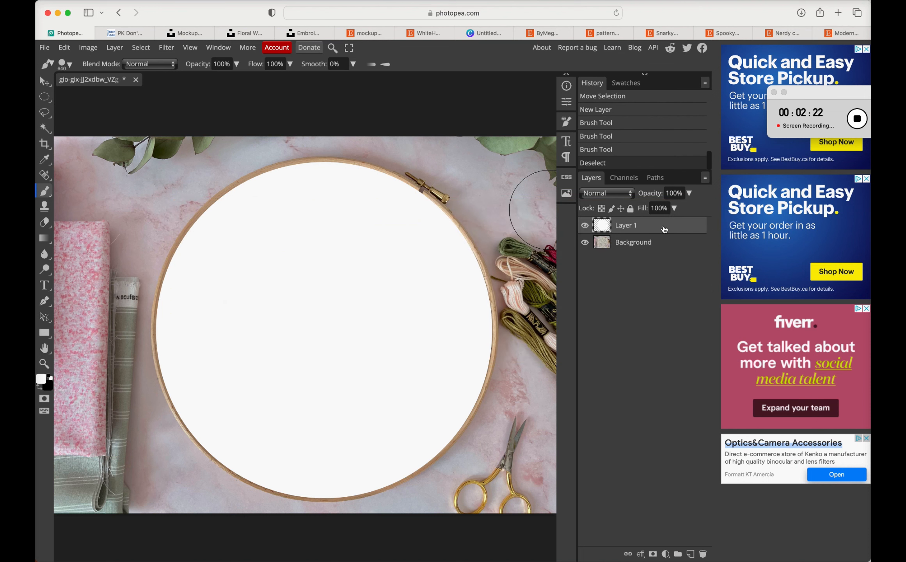
- Convert the white circle layer to a smart object and switch to the browser tab of the PK Don't pattern
right_click(664, 229)
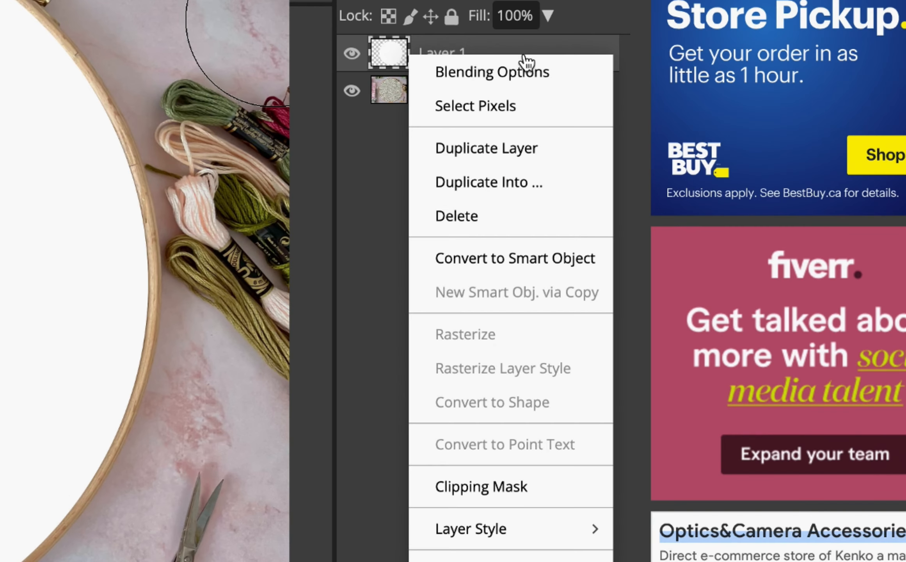
left_click(495, 258)
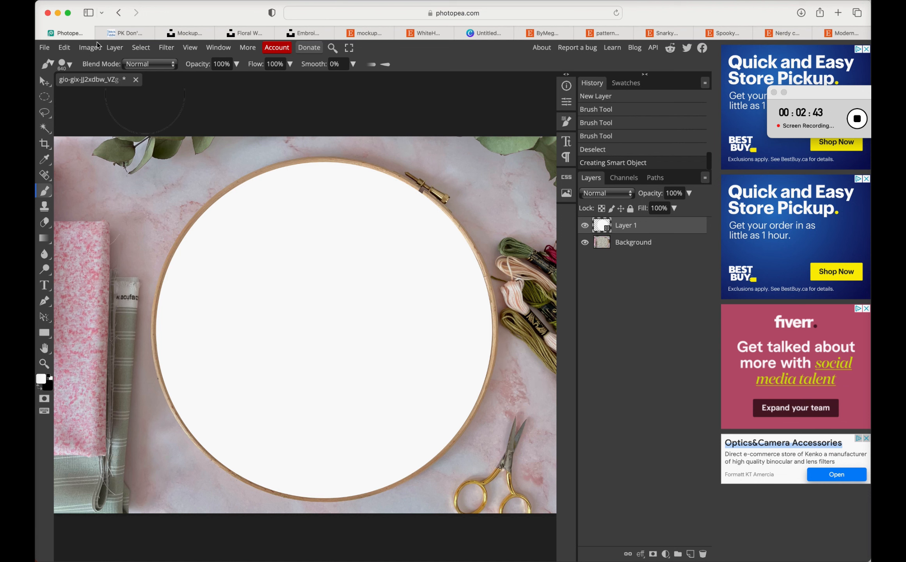
left_click(121, 33)
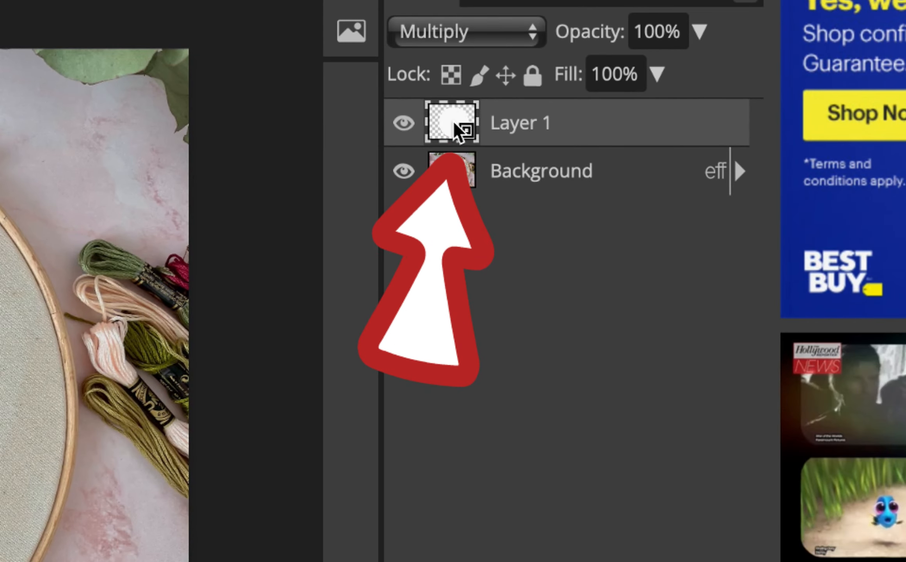
- Open the contents of the Layer 1 smart object and compare them with the hoop mockup document
double_click(449, 124)
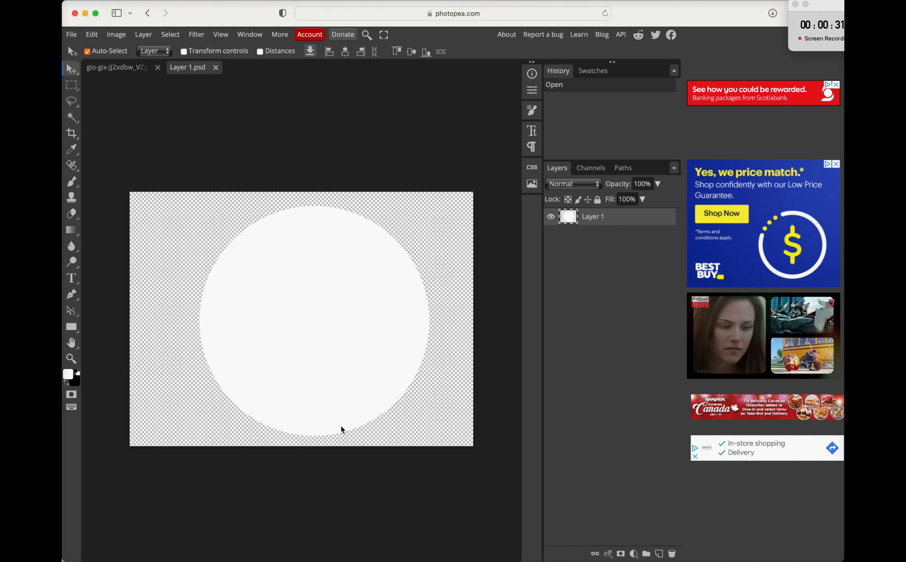
left_click(150, 73)
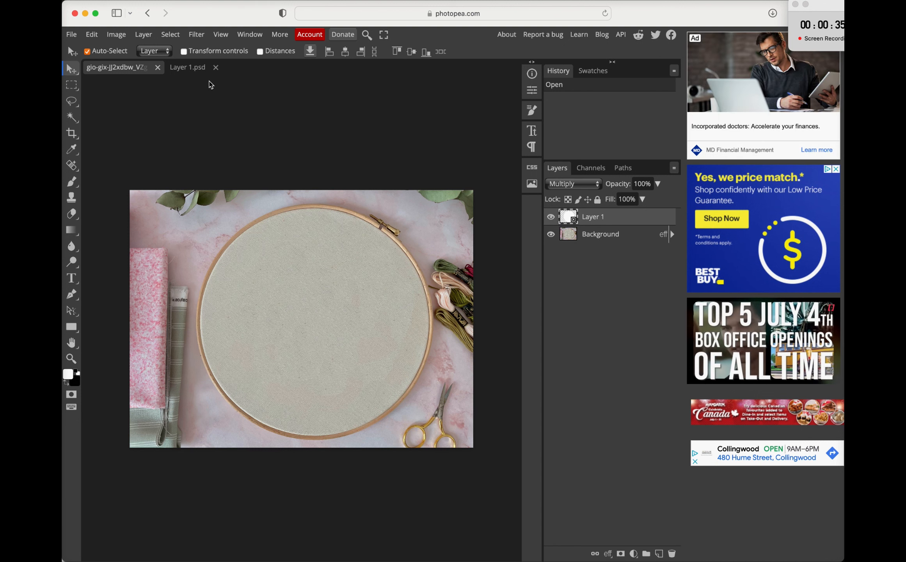
left_click(192, 69)
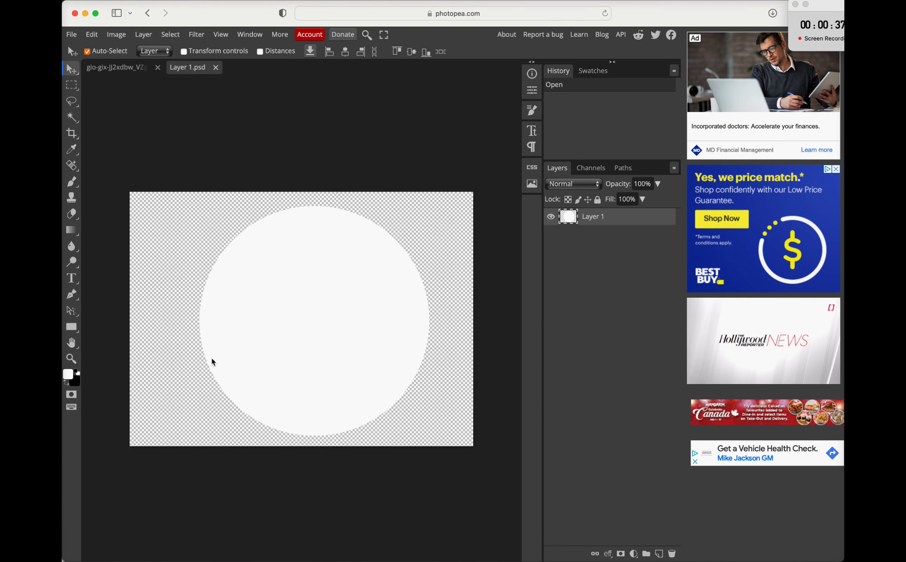
- Place the PK Don't Go Breakin My heart pattern image from the Downloads folder into Layer 1.psd
left_click(97, 558)
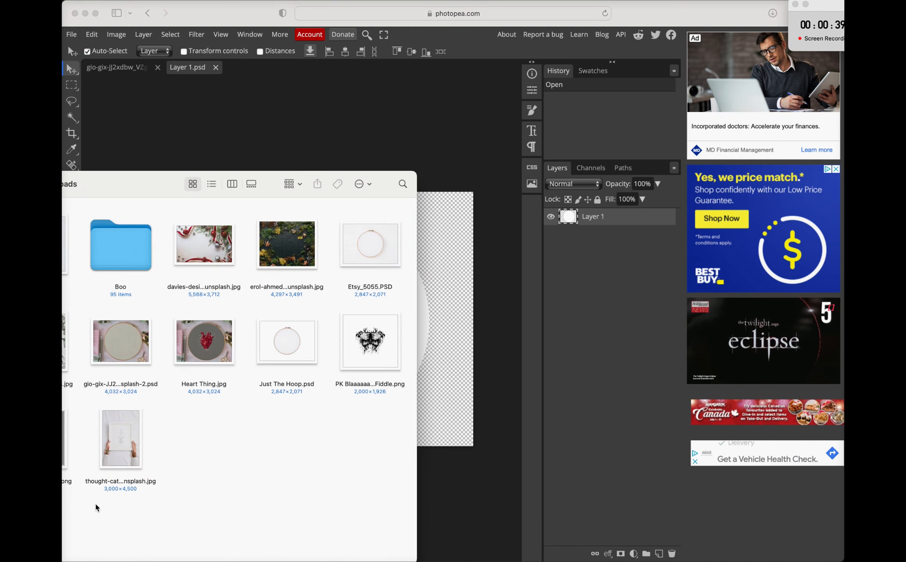
left_click_drag(64, 448, 433, 307)
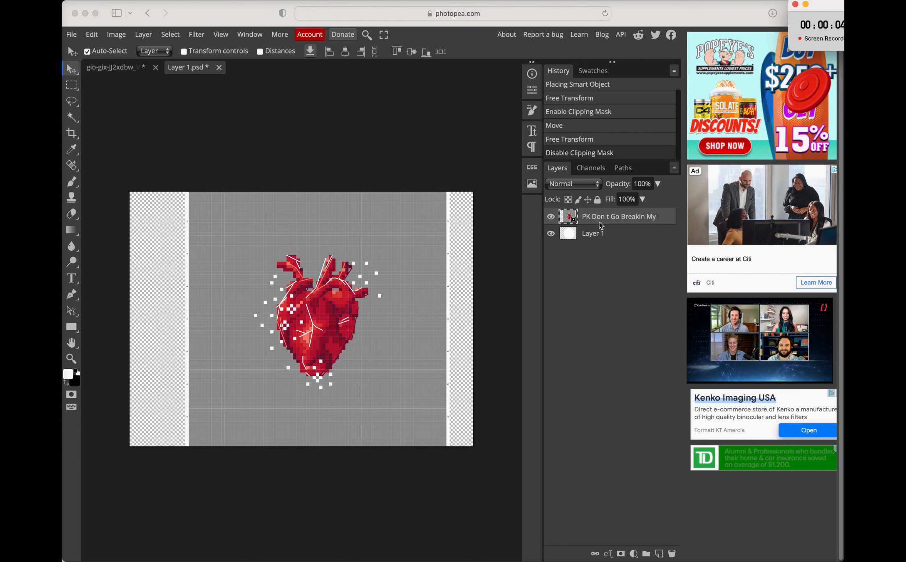
- Clip the heart pattern layer to the Layer 1 circle and nudge it slightly down and left
right_click(602, 224)
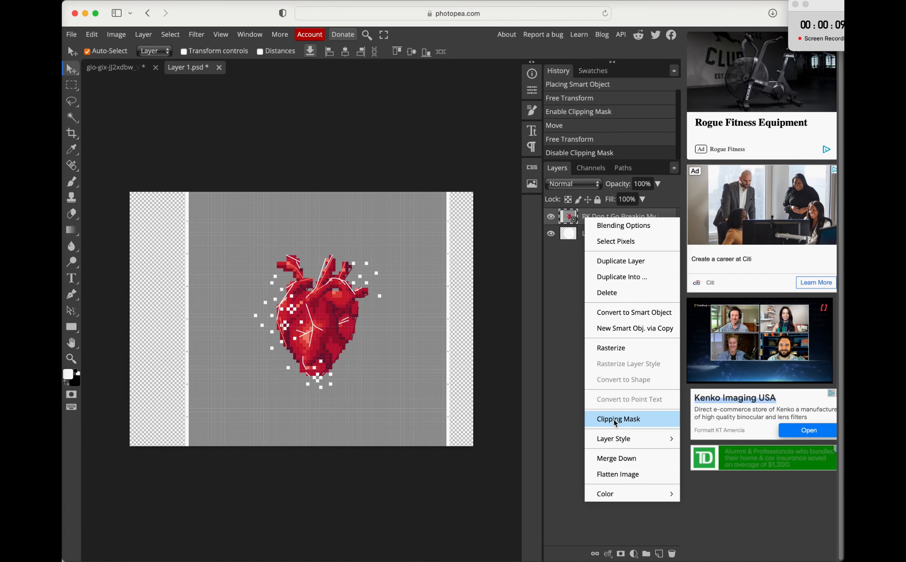
left_click(614, 420)
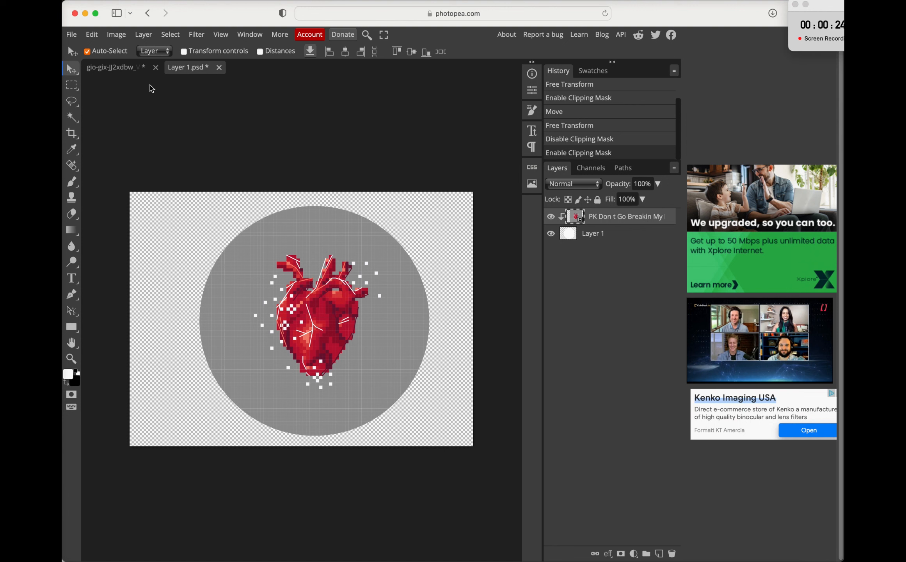
mouse_move(332, 332)
left_mouse_down()
mouse_move(345, 339)
mouse_move(329, 338)
left_mouse_up()
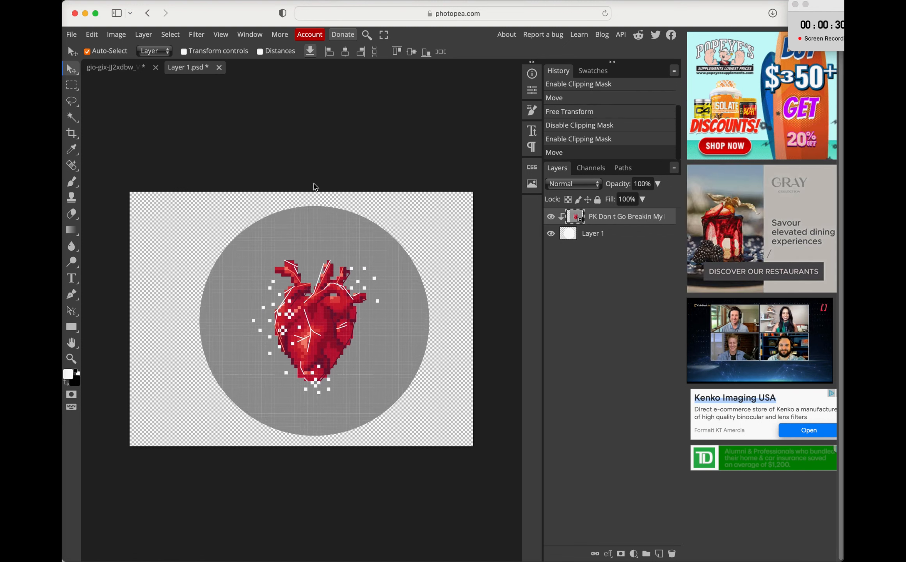
- Scale the heart pattern layer proportionally to 148.15% and re-centre it over the circle
left_click(184, 52)
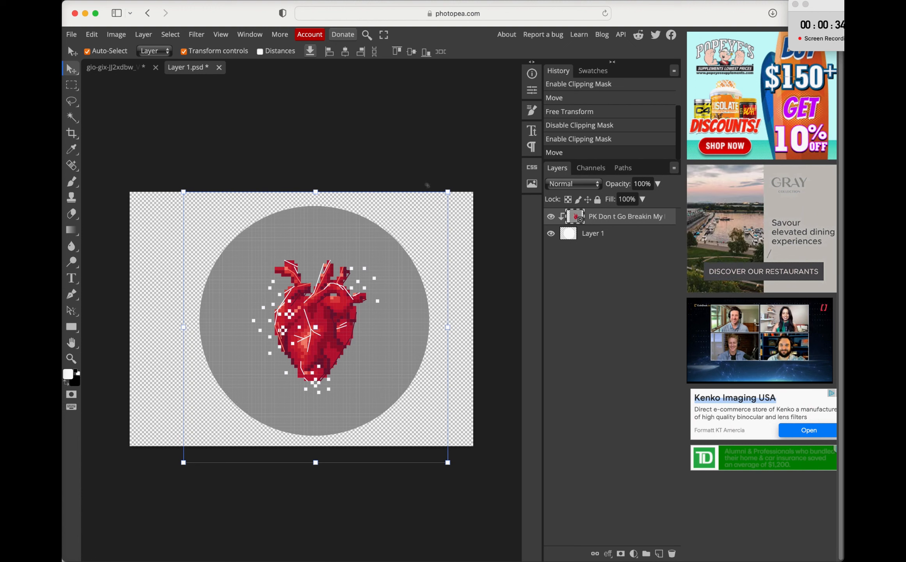
left_click_drag(448, 192, 438, 243)
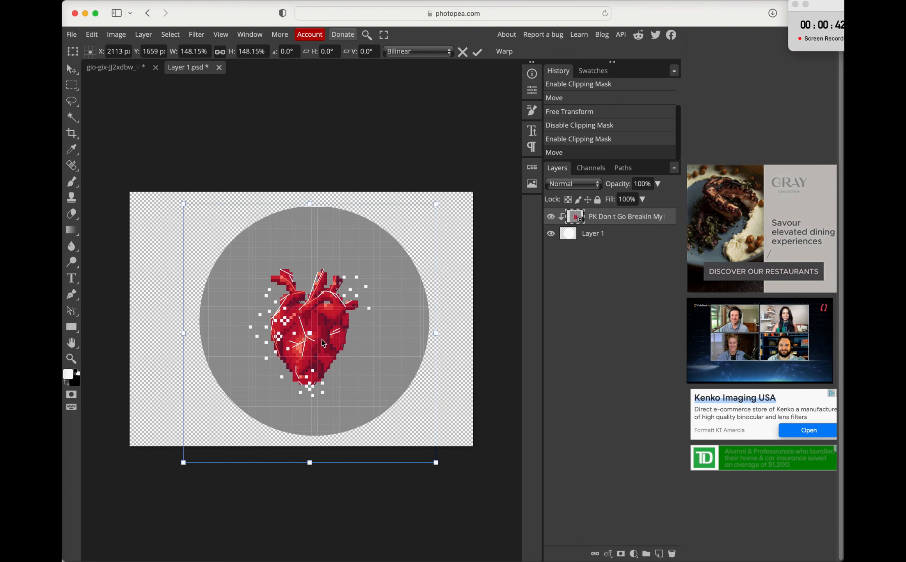
left_click_drag(324, 343, 330, 331)
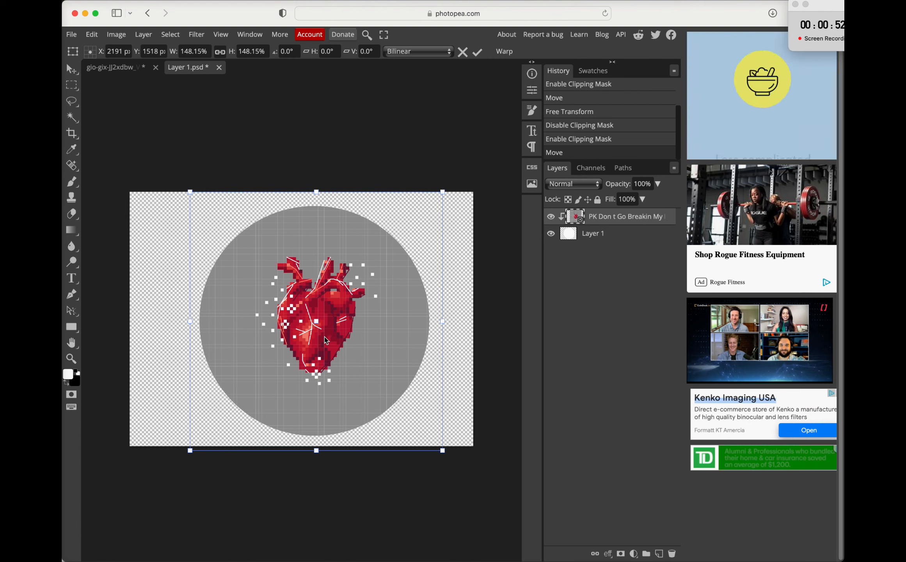
left_click(479, 55)
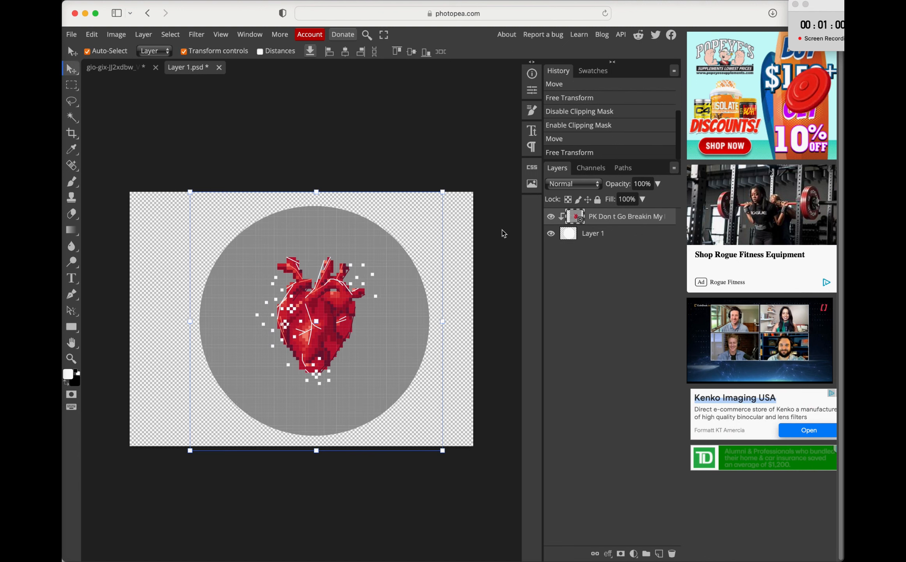
left_click(186, 53)
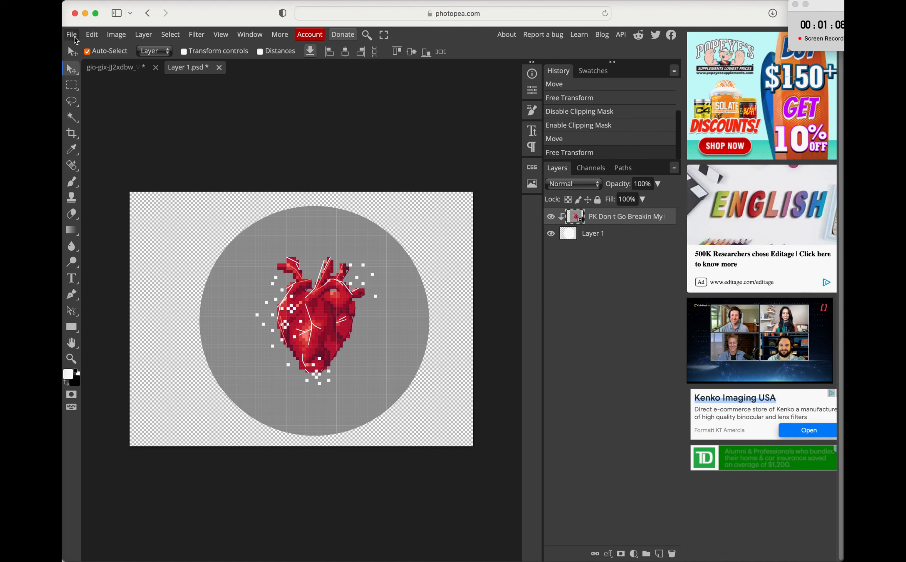
- Save the Layer 1.psd smart object contents and return to the hoop mockup document
left_click(72, 36)
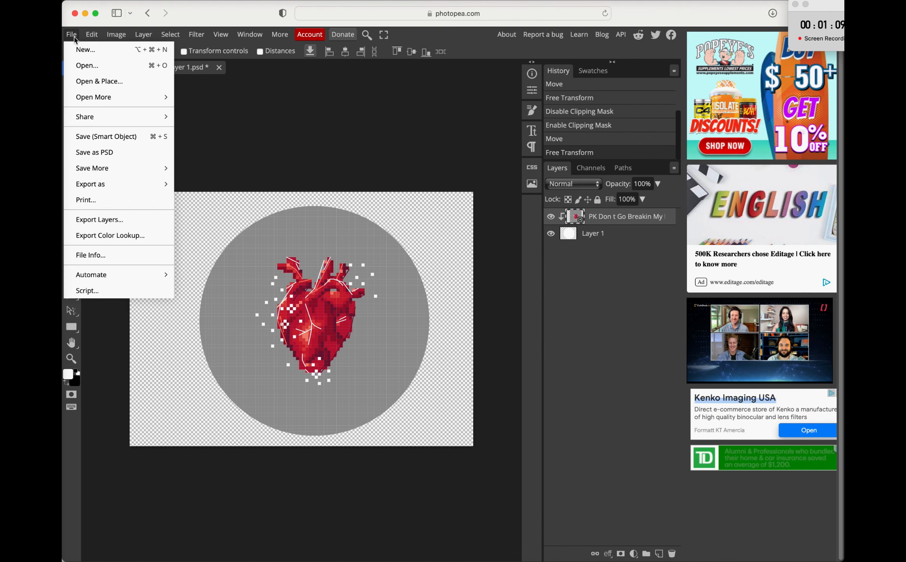
left_click(138, 143)
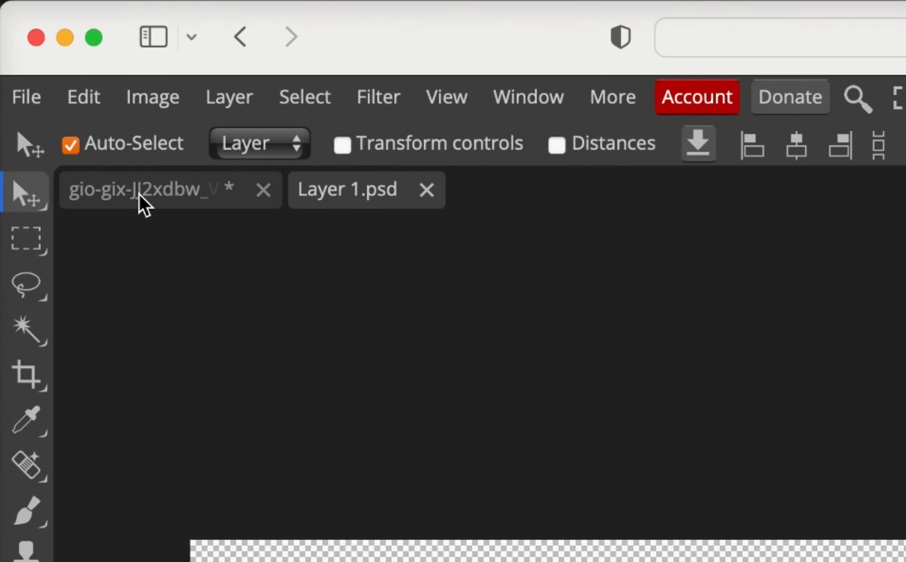
left_click(139, 193)
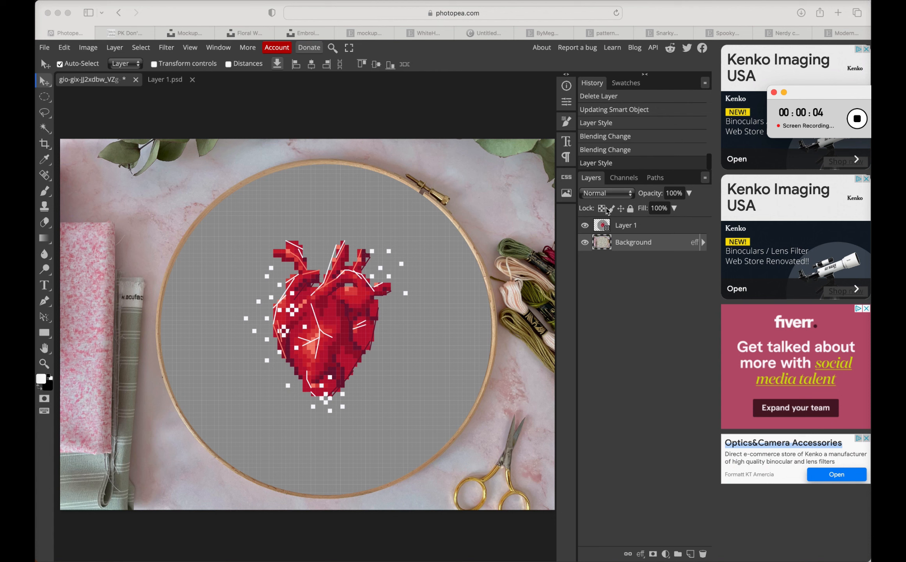
- Set the blend mode of the Layer 1 smart object to Multiply
left_click(645, 234)
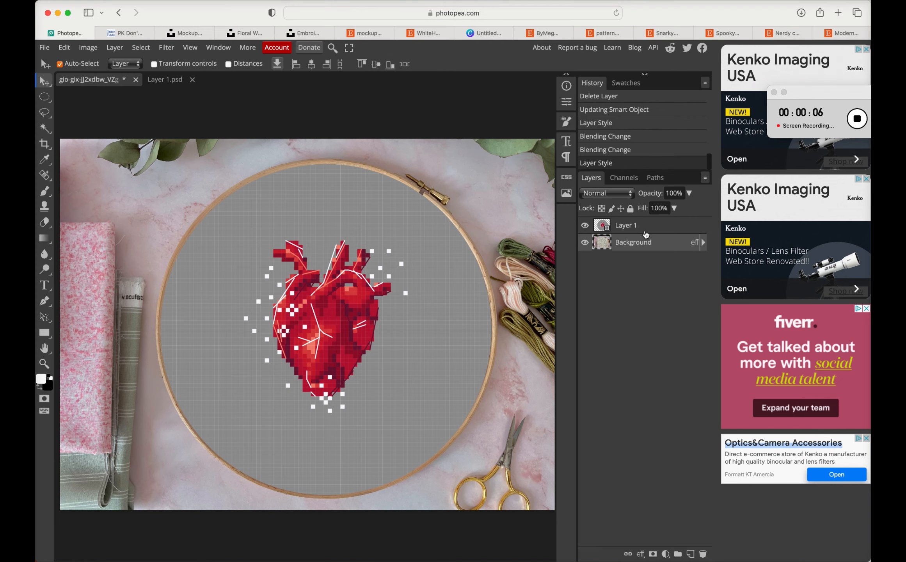
left_click(648, 226)
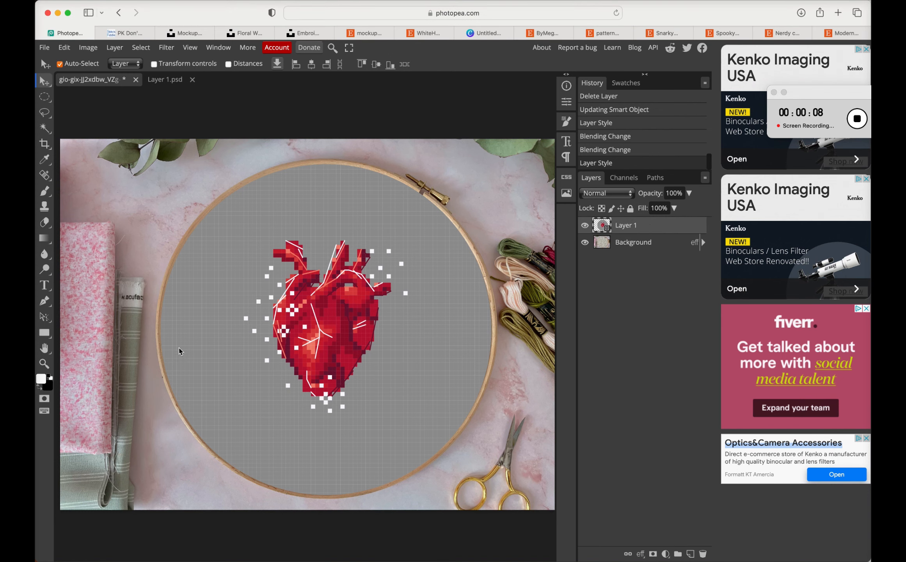
left_click(614, 195)
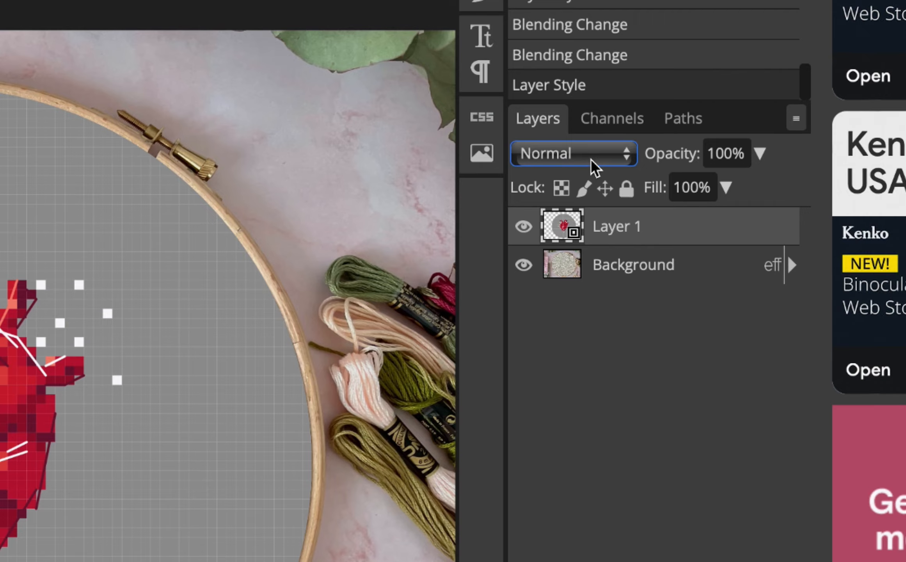
left_click(590, 158)
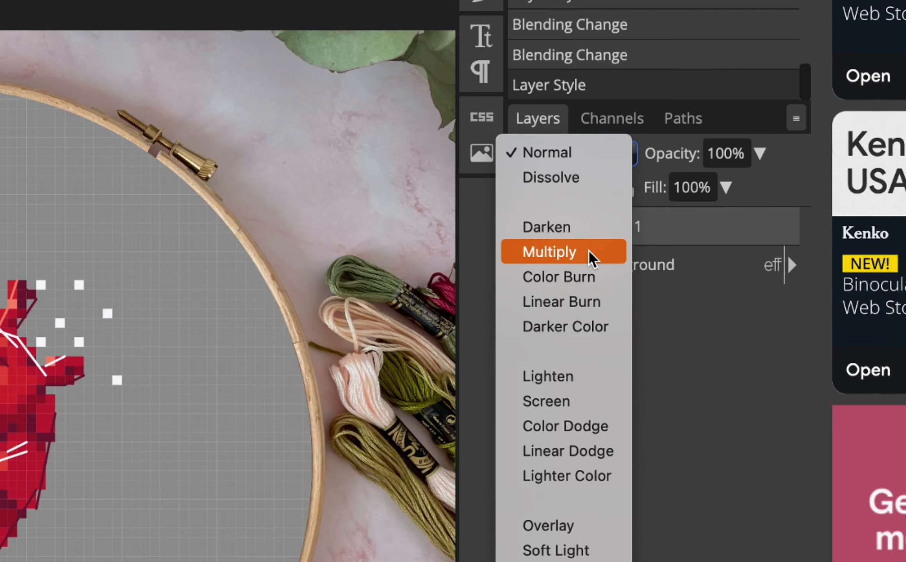
left_click(588, 252)
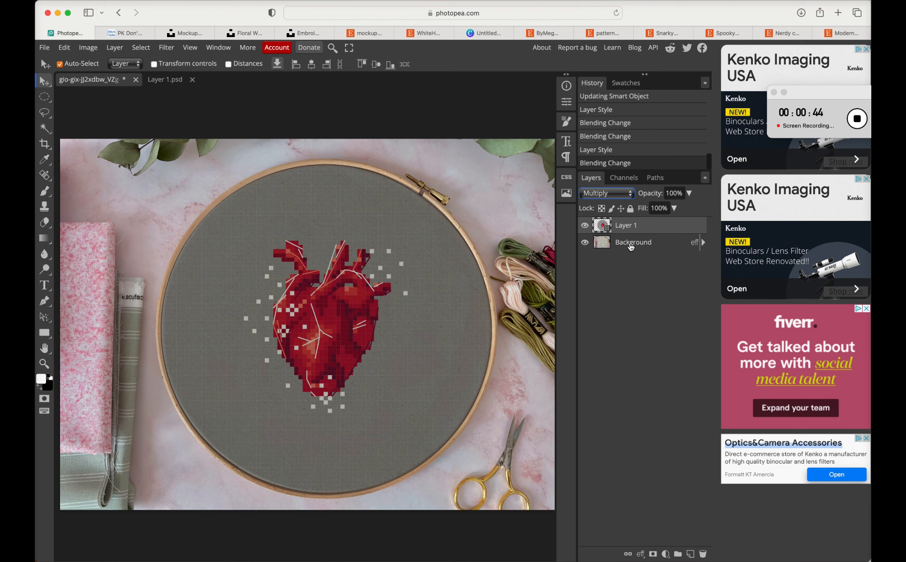
- Check the Background layer's blending options and examine the blended heart pattern on the hoop at several magnifications
left_click(635, 246)
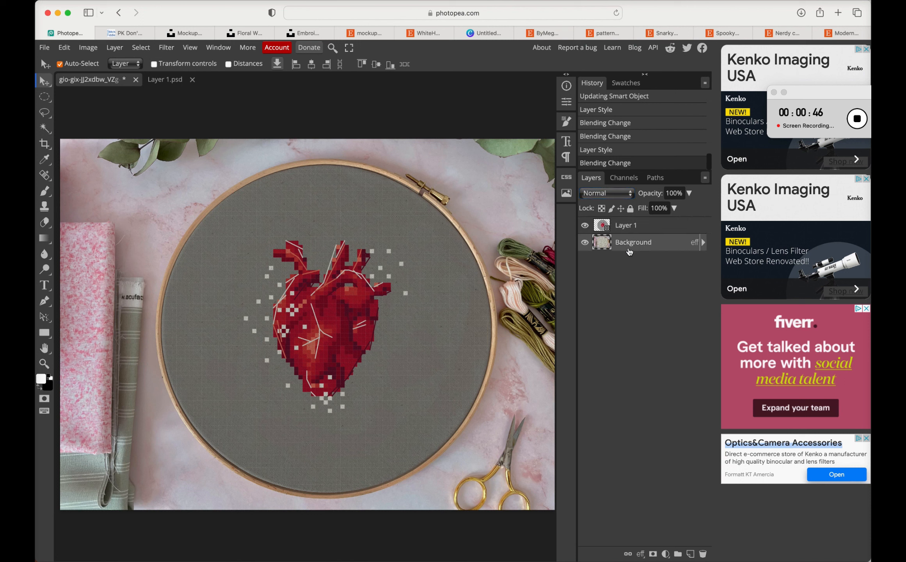
double_click(602, 247)
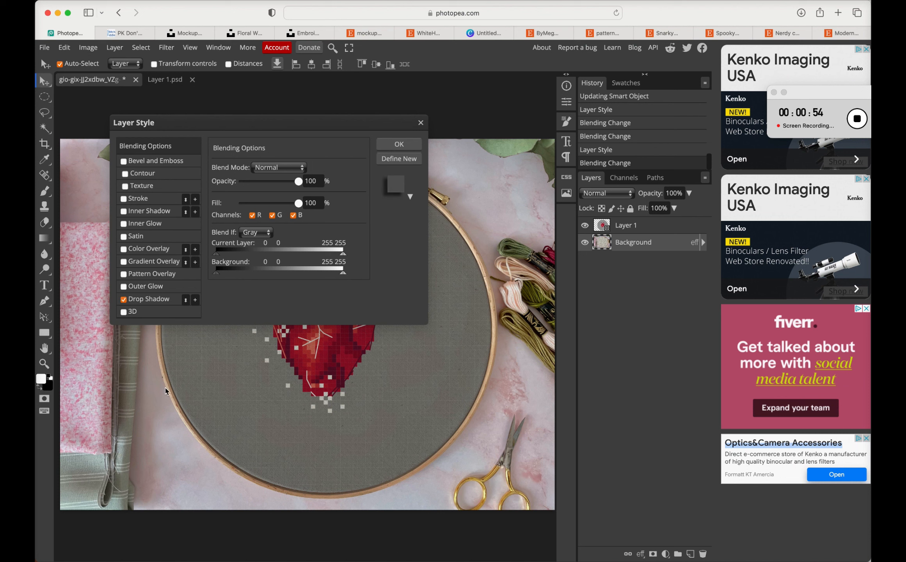
left_click(394, 147)
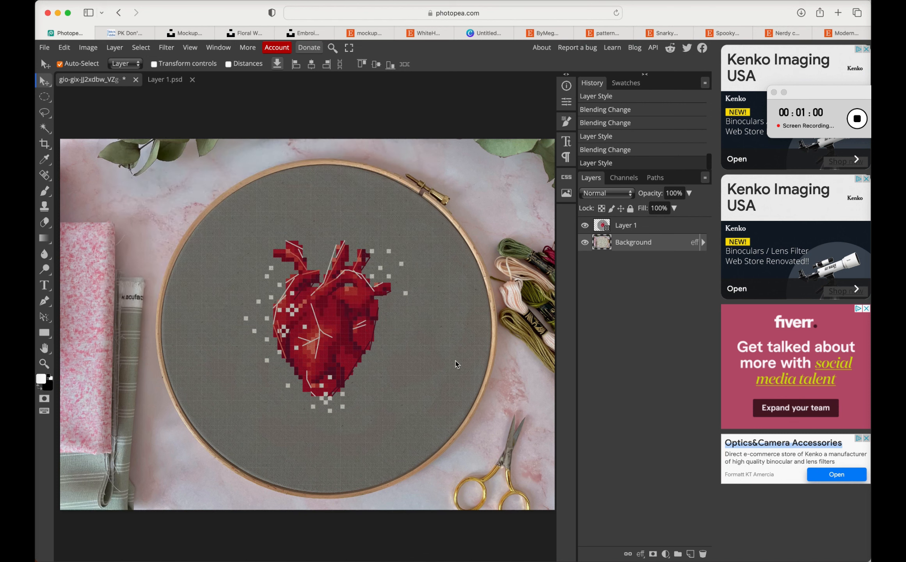
scroll(457, 365, "down", 5)
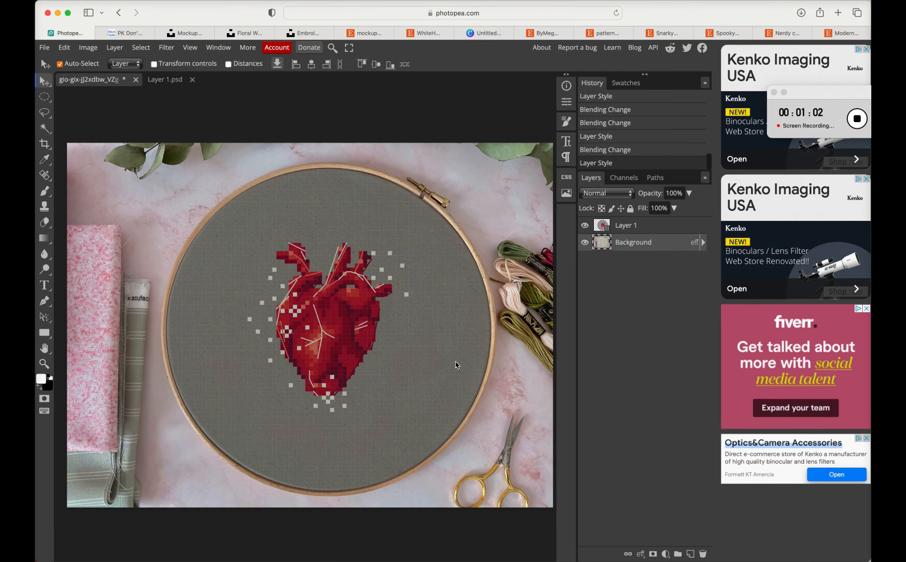
scroll(457, 365, "down", 4)
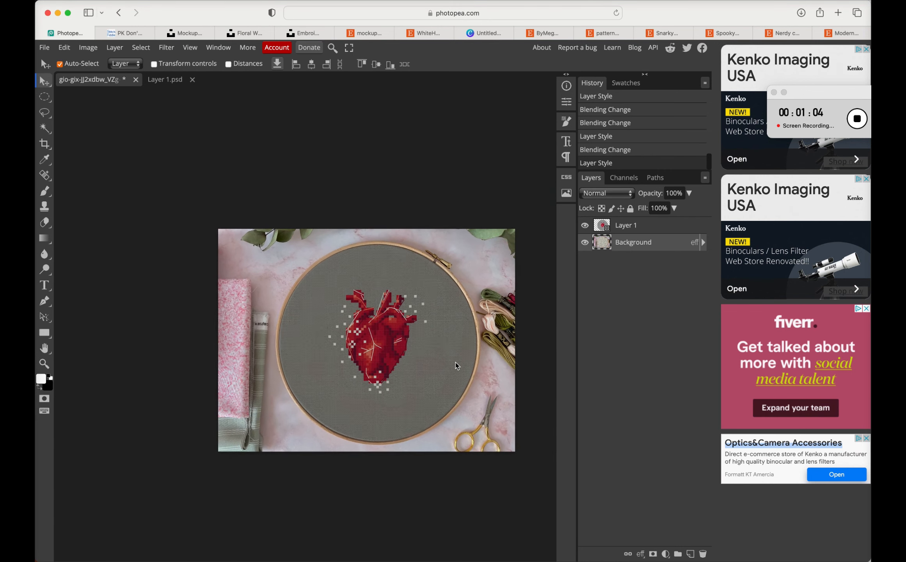
scroll(457, 365, "down", 3)
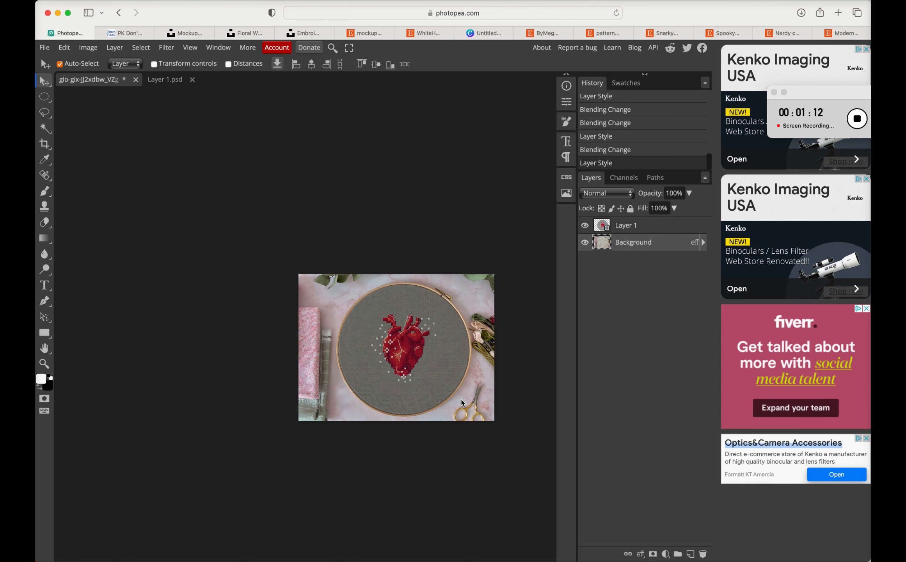
scroll(462, 402, "up", 2)
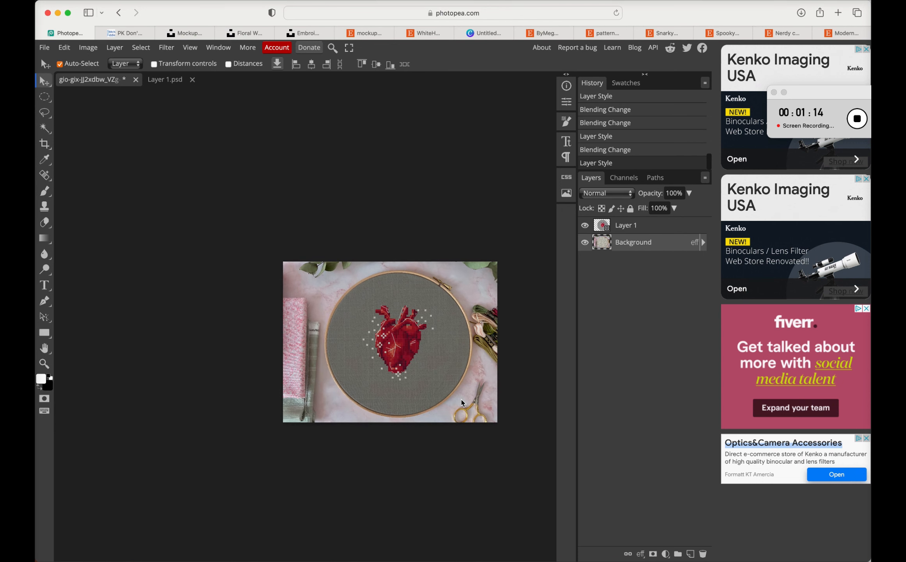
scroll(462, 402, "up", 5)
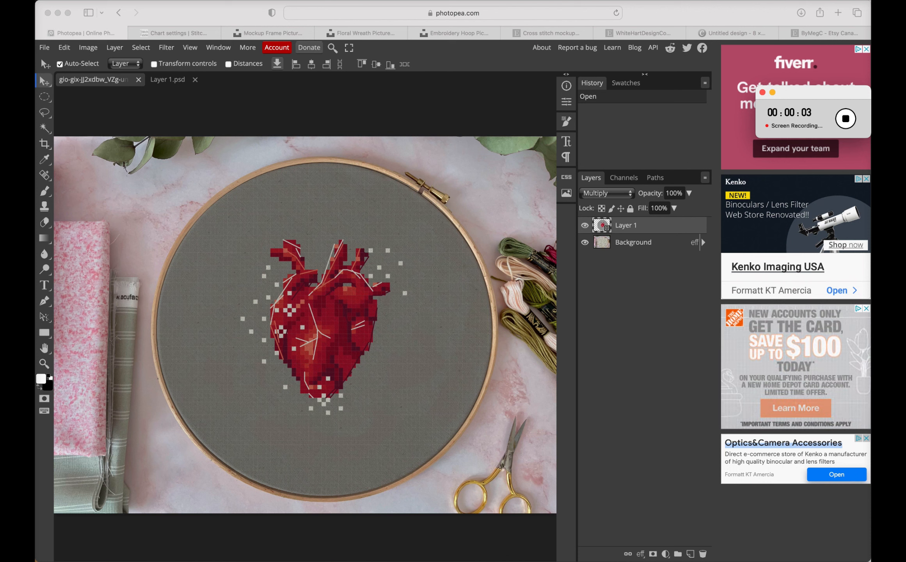
- Open the export settings for saving the hoop mockup as a JPG
left_click(44, 53)
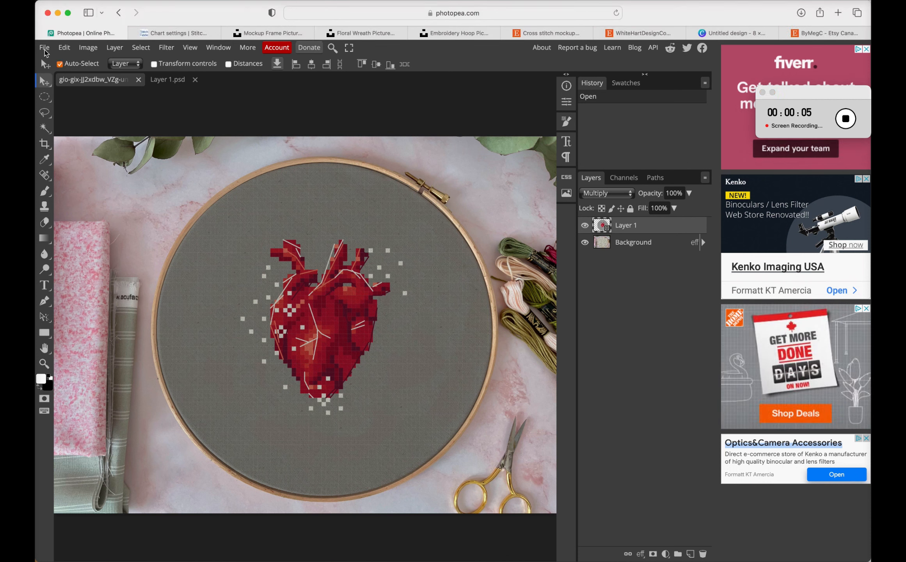
left_click(45, 47)
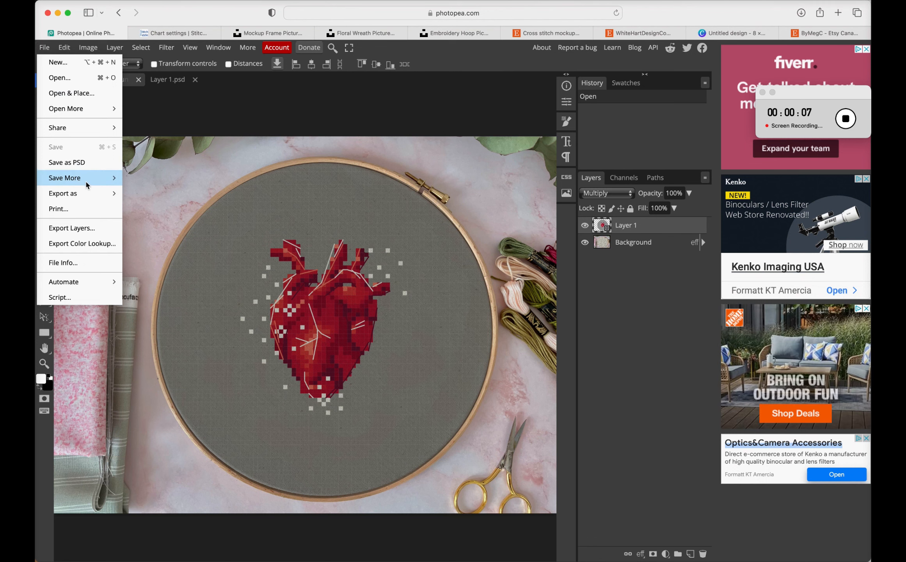
mouse_move(85, 171)
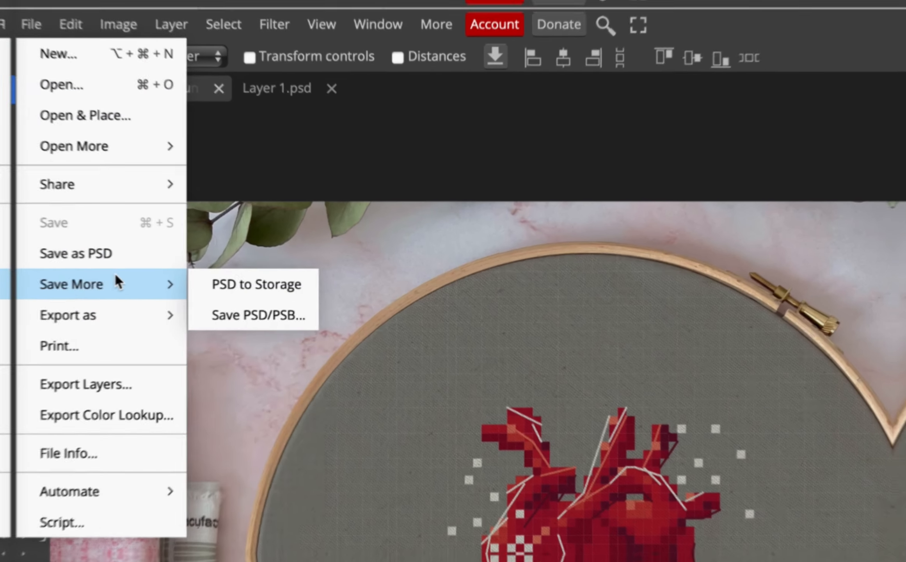
mouse_move(111, 314)
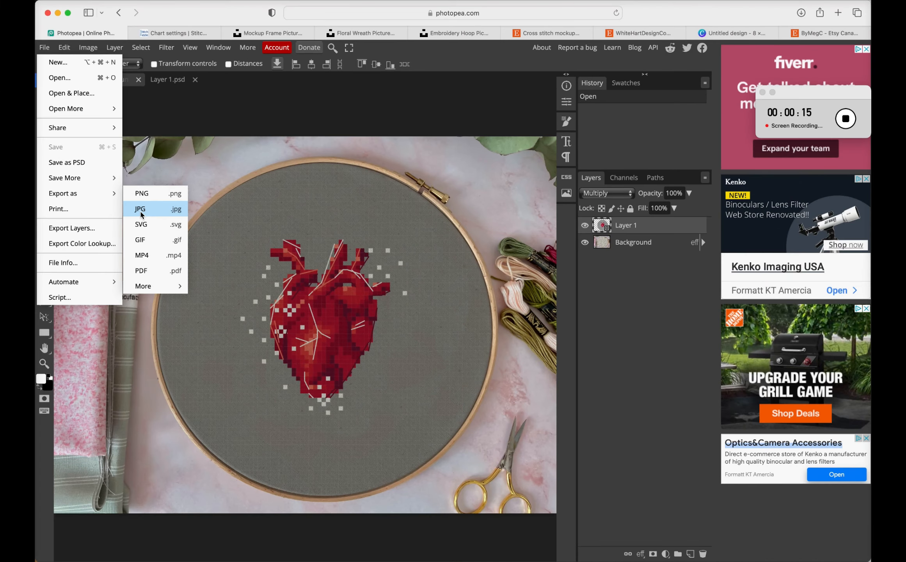
left_click(215, 352)
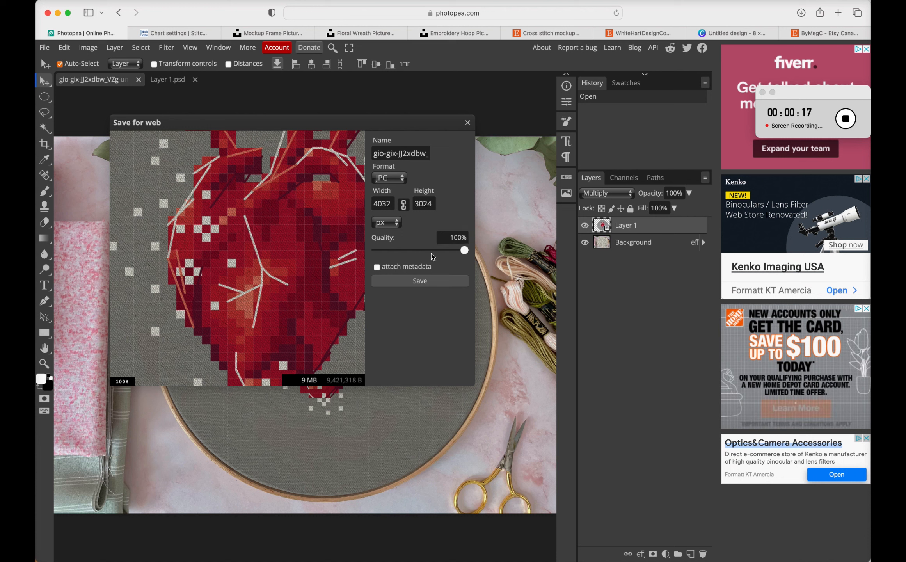
- Name the JPG export Heart Thing and save it
left_click(411, 153)
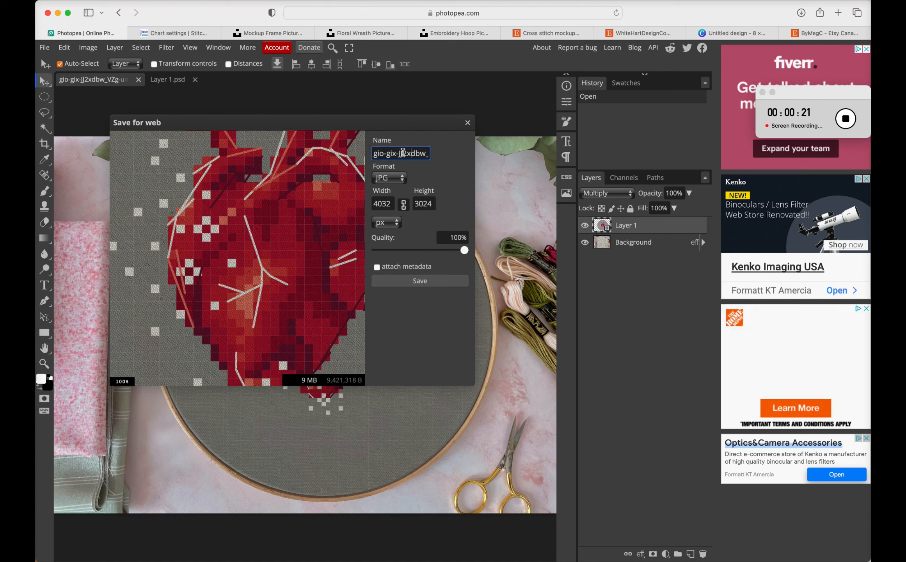
left_click_drag(402, 153, 429, 153)
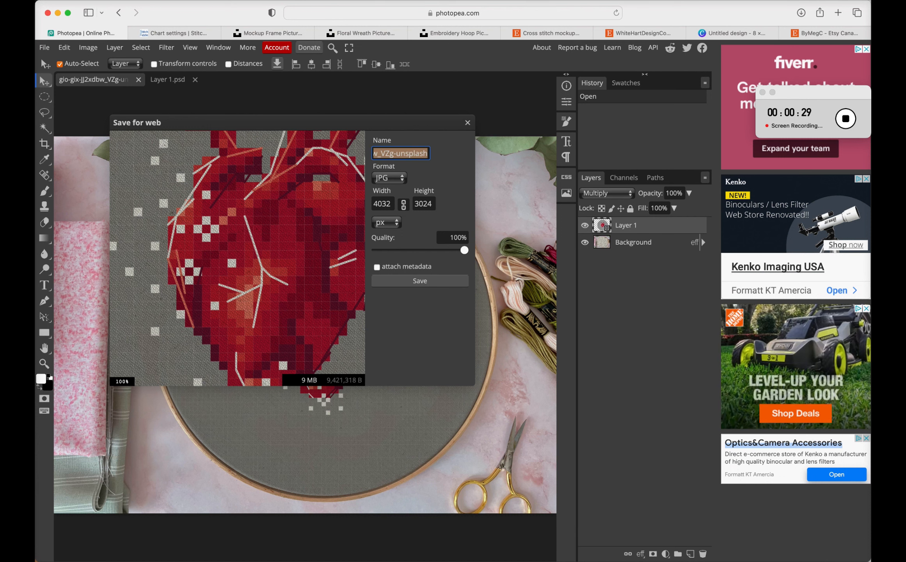
type("He")
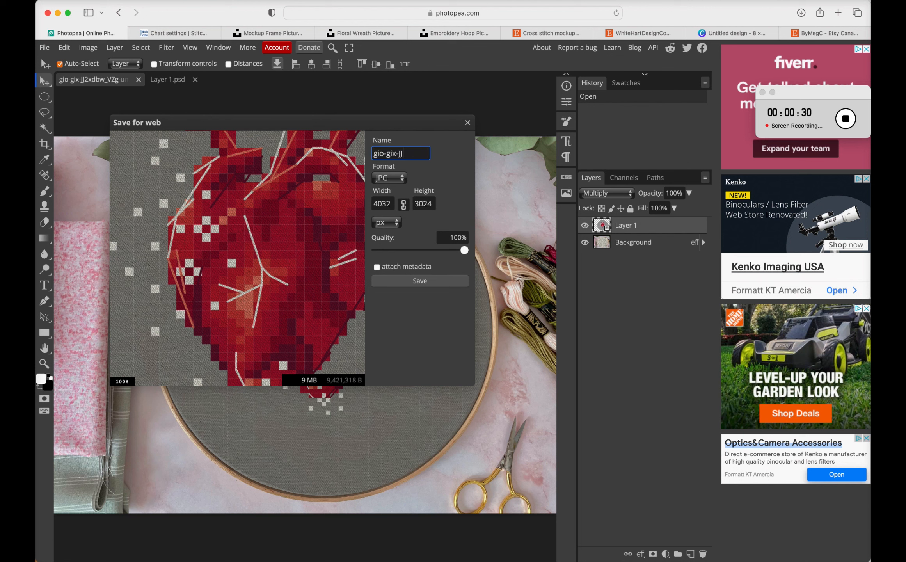
key("BackSpace")
key("BackSpace")
key("BackSpace")
key("BackSpace")
key("BackSpace")
key("BackSpace")
key("BackSpace")
key("BackSpace")
key("BackSpace")
key("BackSpace")
type("He")
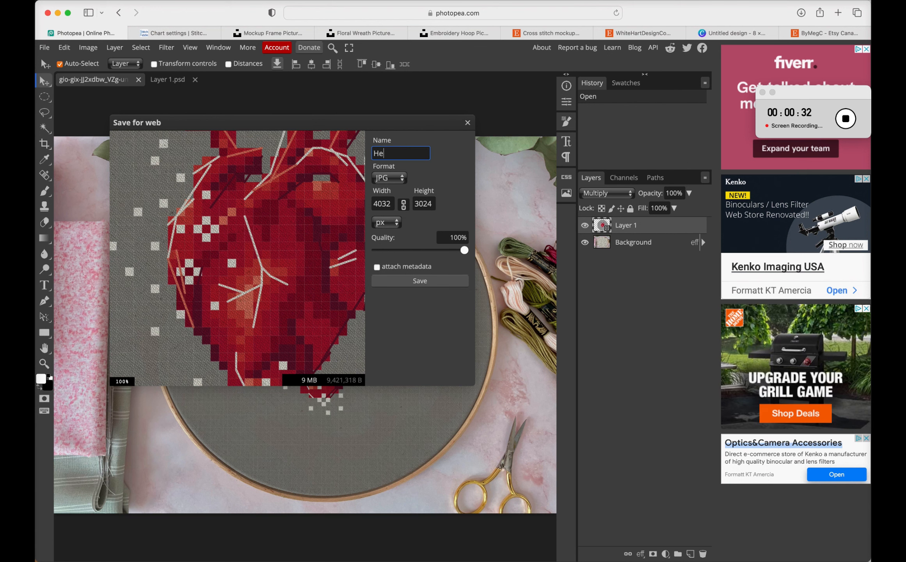
type("arr")
type(" Thing")
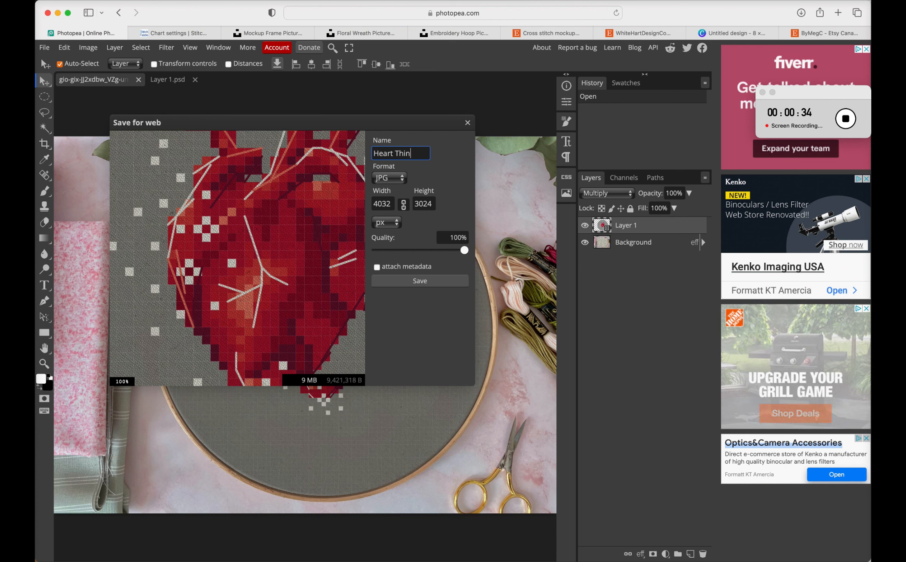
left_click(410, 282)
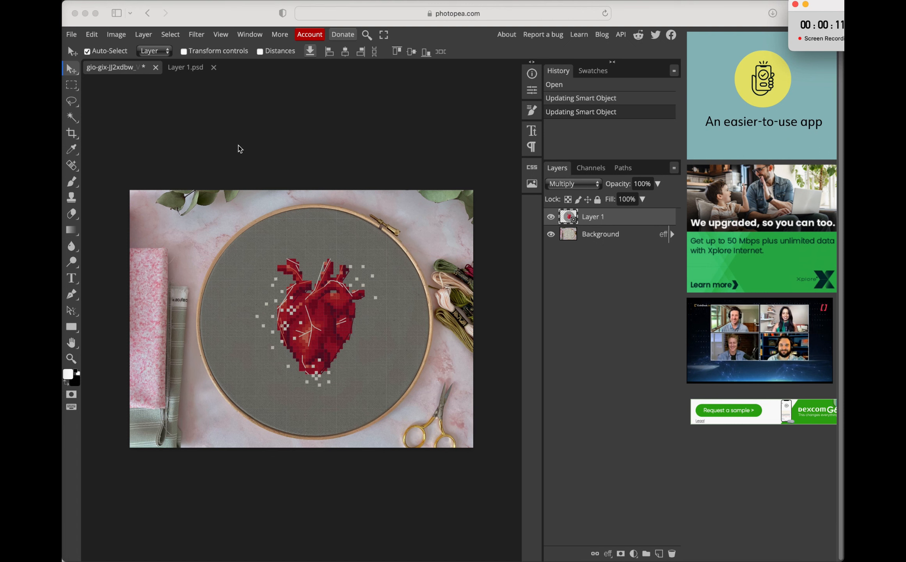
- Switch to the Layer 1.psd smart object document and delete the clipped heart pattern layer
left_click(182, 73)
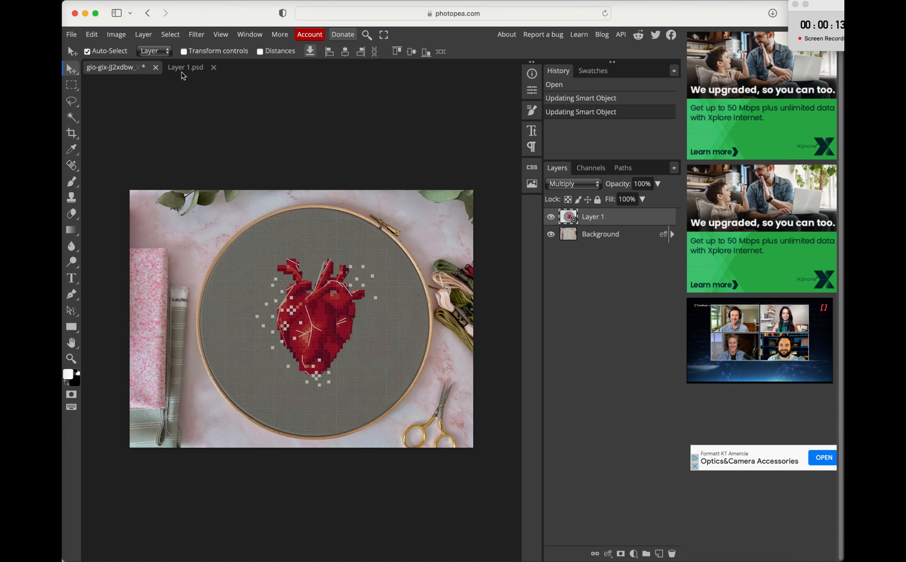
left_click(188, 72)
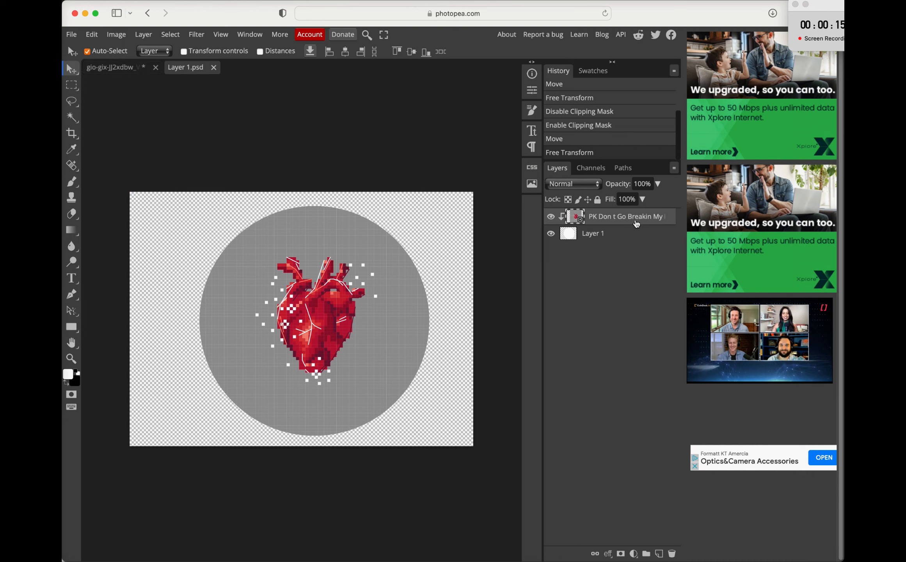
right_click(634, 218)
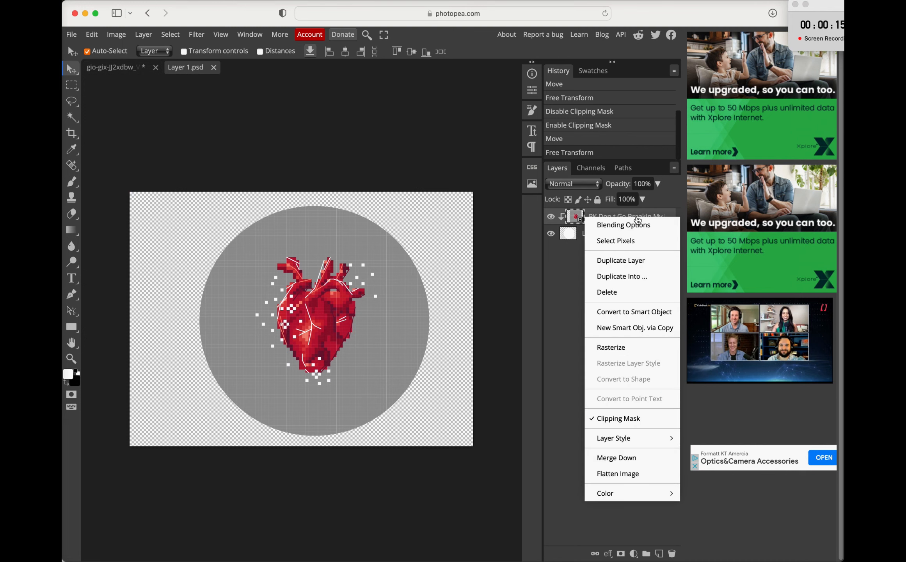
left_click(604, 292)
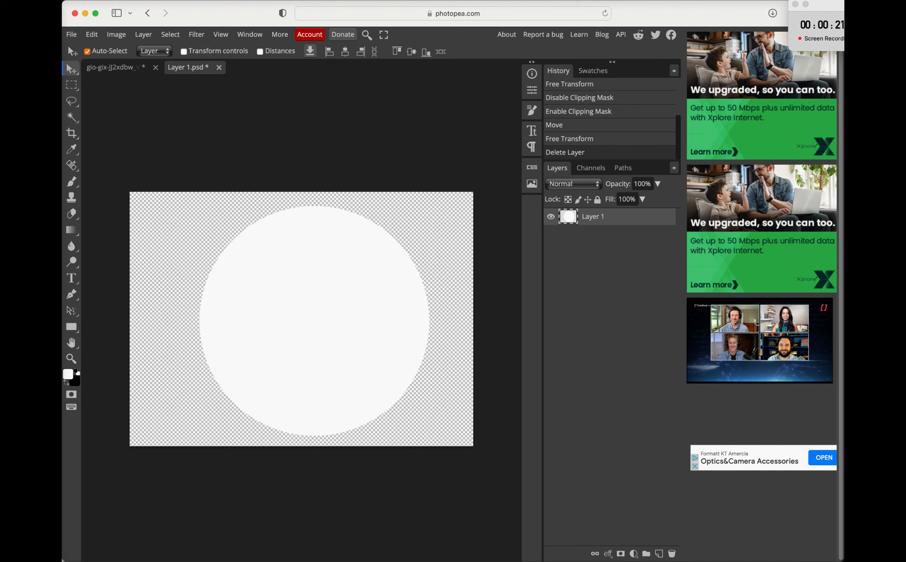
- Save the emptied smart object and return to the hoop photo document
left_click(76, 37)
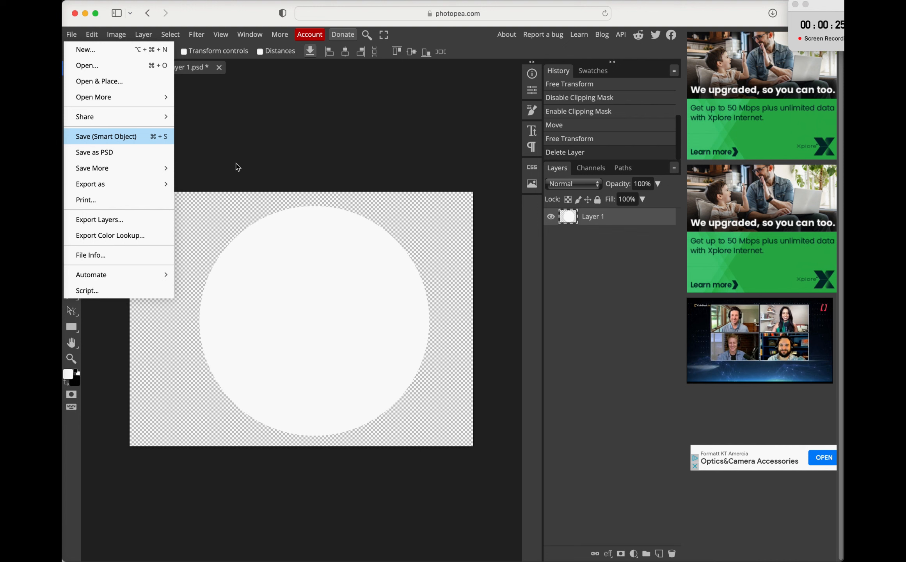
key("super+s")
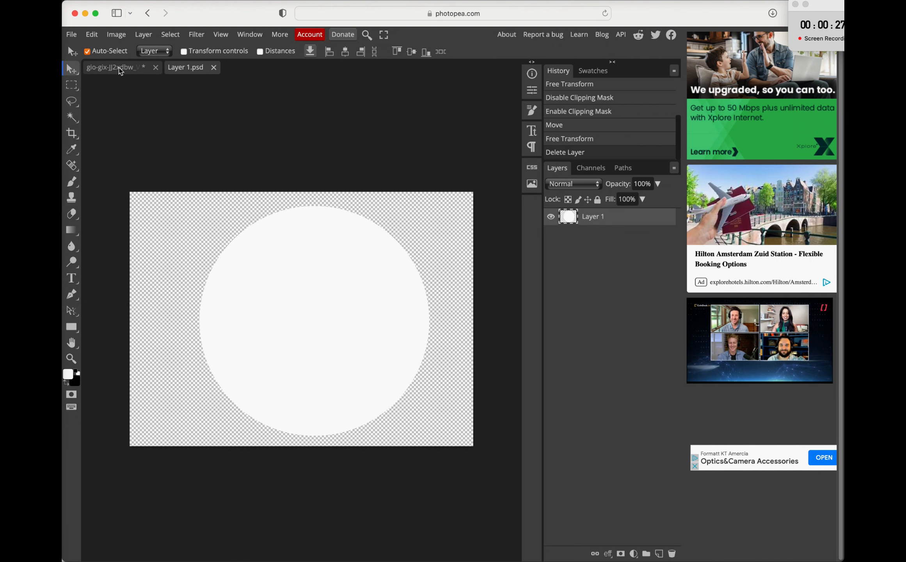
left_click(121, 70)
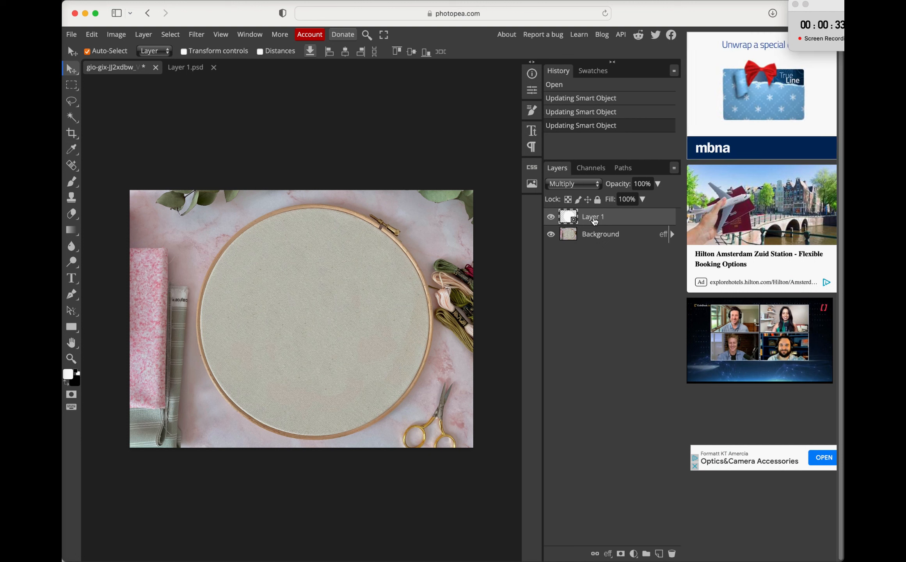
left_click(72, 35)
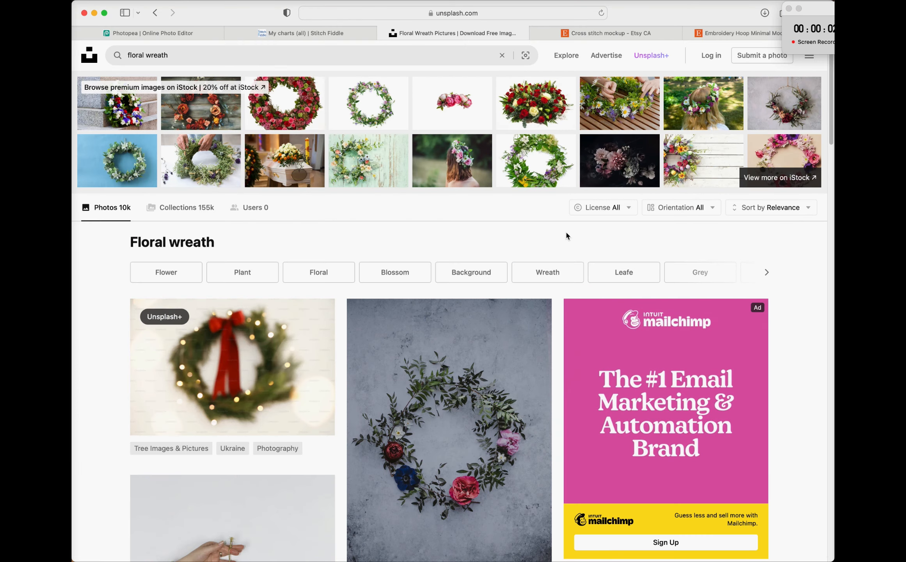
- Browse the Unsplash floral wreath results, loading more photos, and examine them for a suitable mockup background
scroll(572, 235, "down", 2)
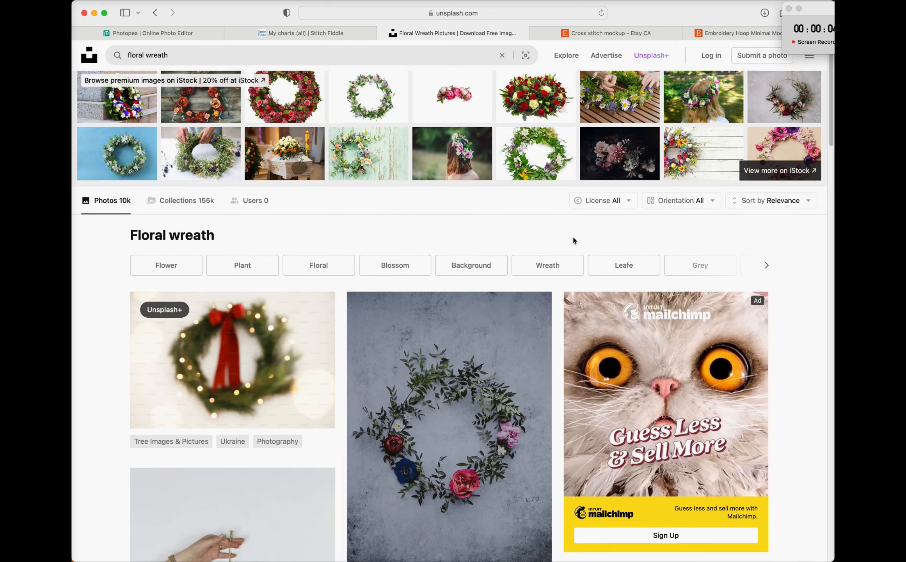
scroll(573, 241, "down", 10)
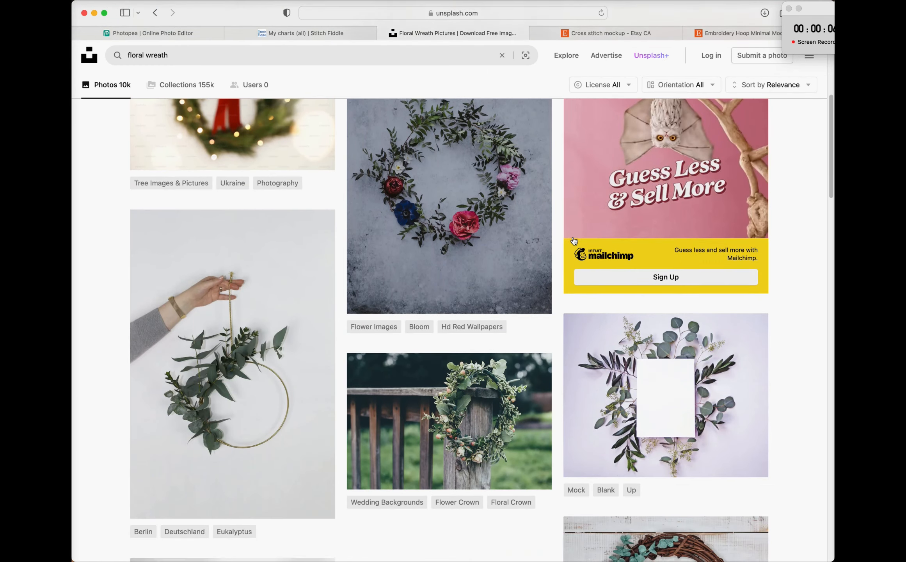
scroll(573, 237, "down", 12)
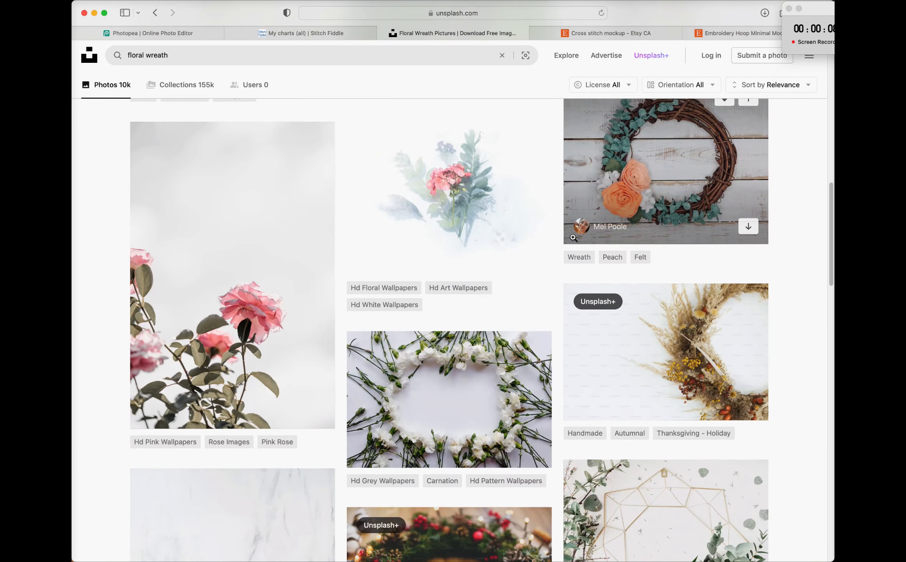
scroll(573, 239, "down", 8)
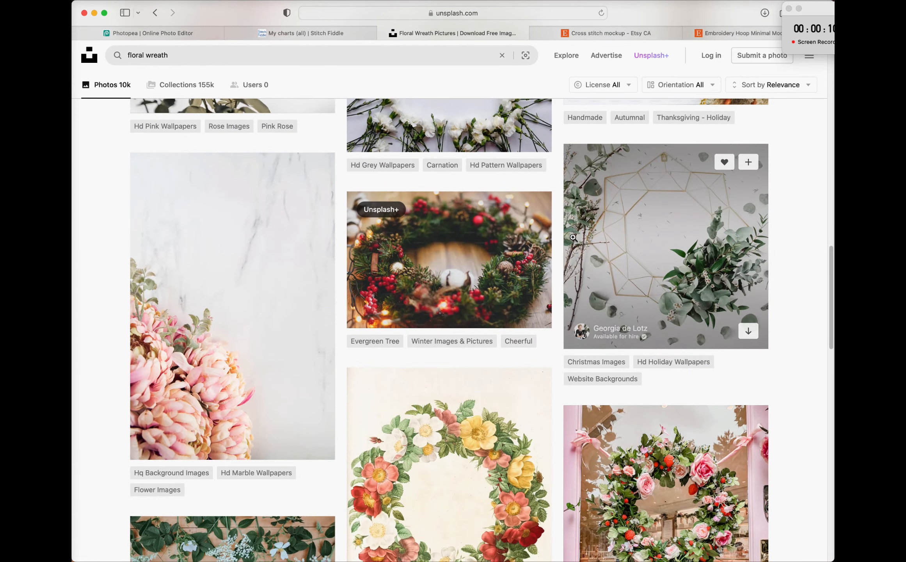
scroll(573, 237, "down", 3)
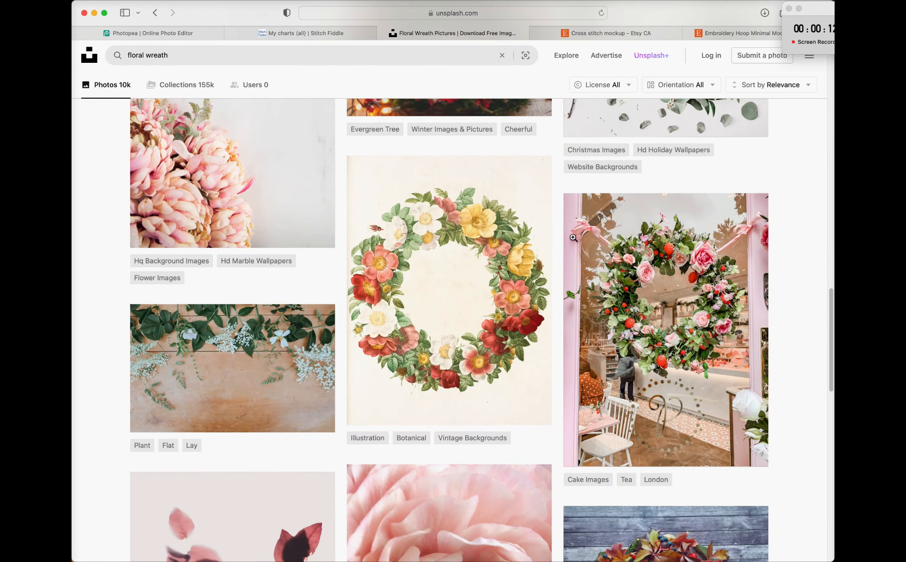
scroll(573, 238, "down", 2)
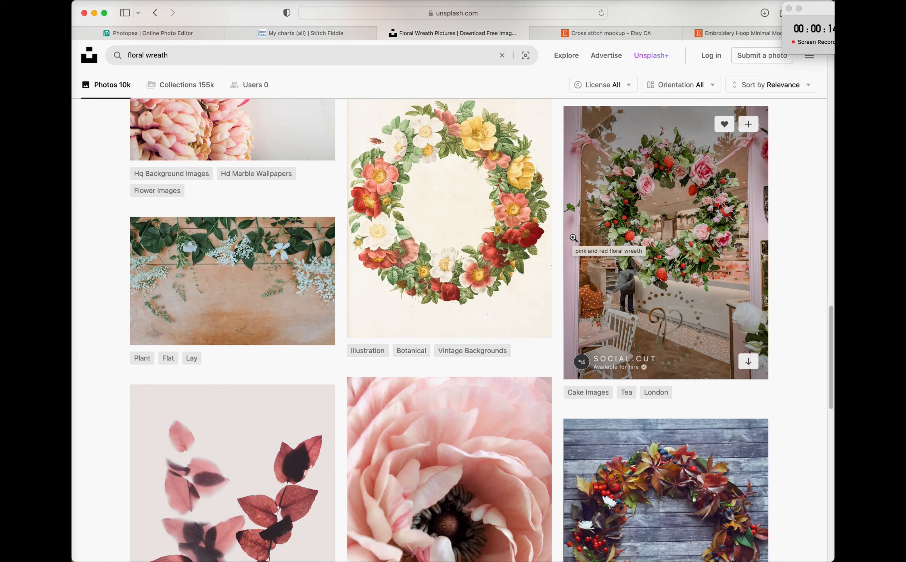
scroll(584, 309, "down", 9)
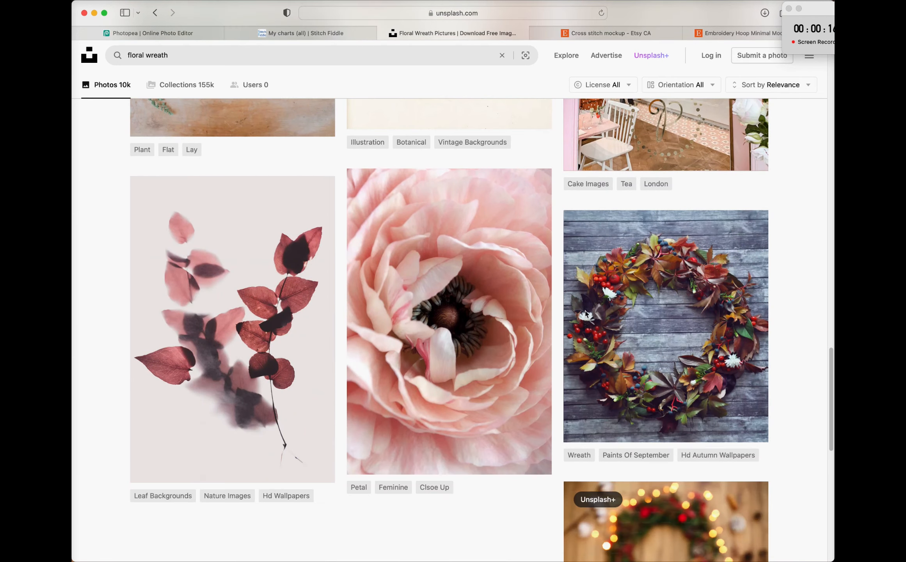
scroll(578, 310, "down", 7)
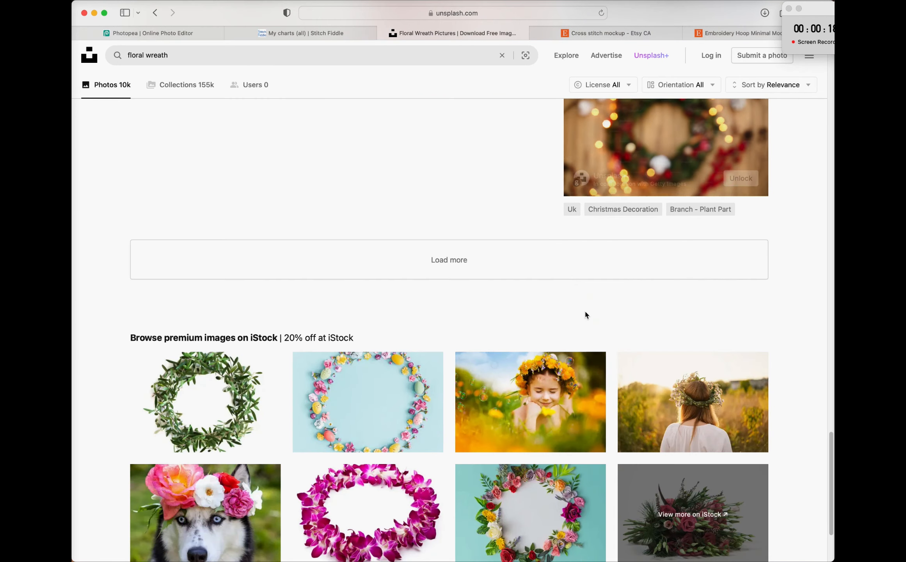
left_click(545, 261)
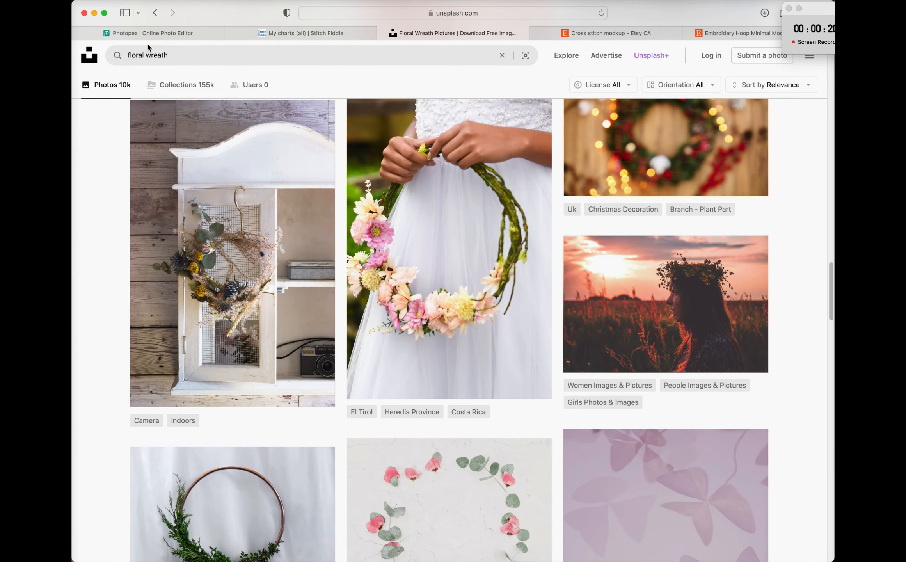
scroll(609, 309, "down", 5)
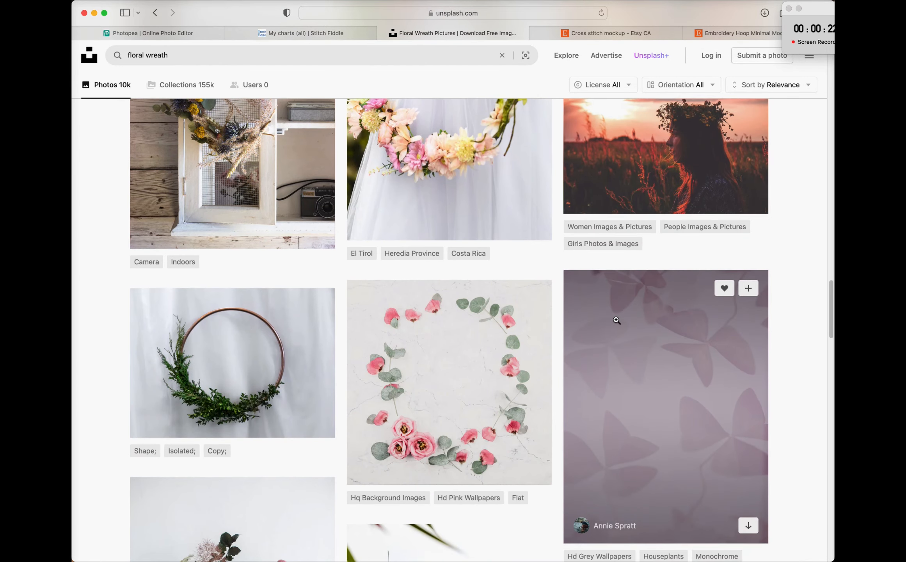
scroll(620, 321, "down", 2)
scroll(618, 321, "down", 10)
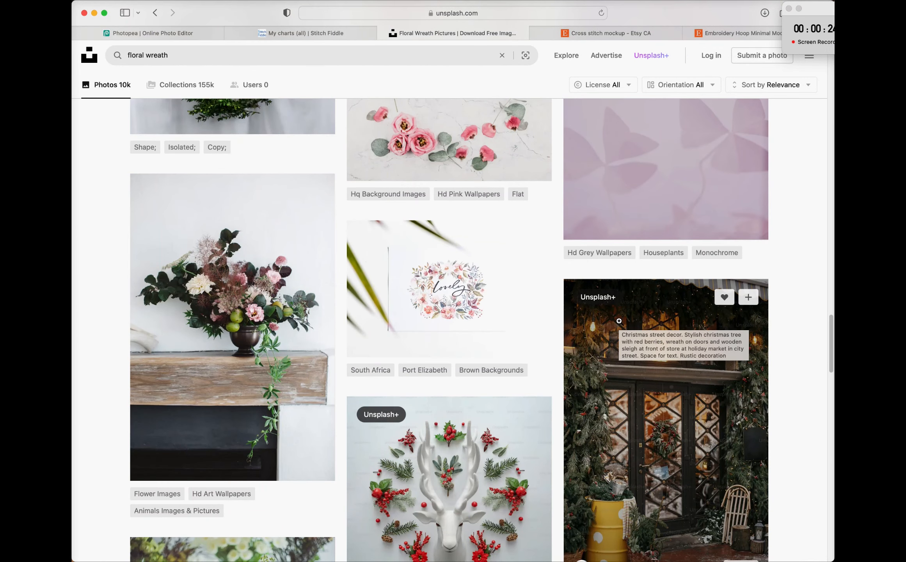
scroll(619, 321, "down", 15)
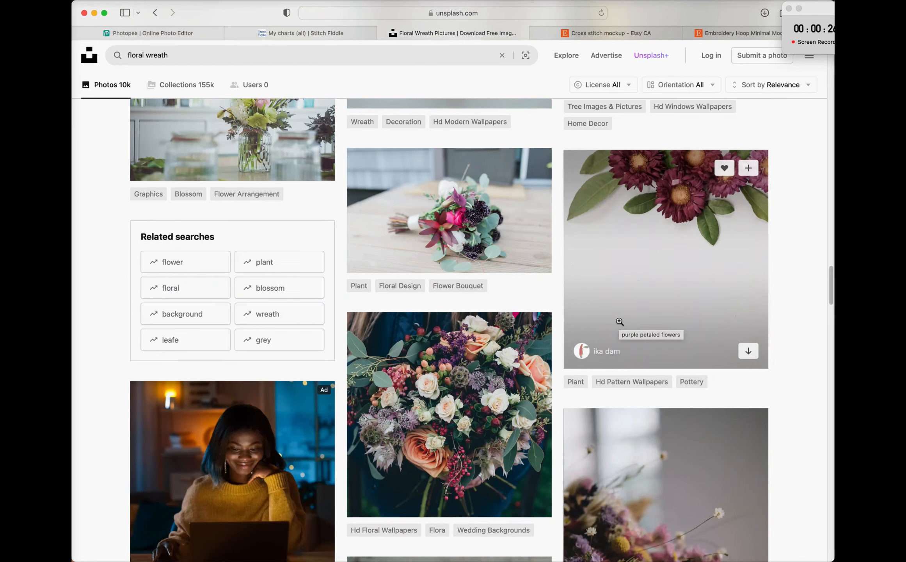
scroll(619, 321, "down", 6)
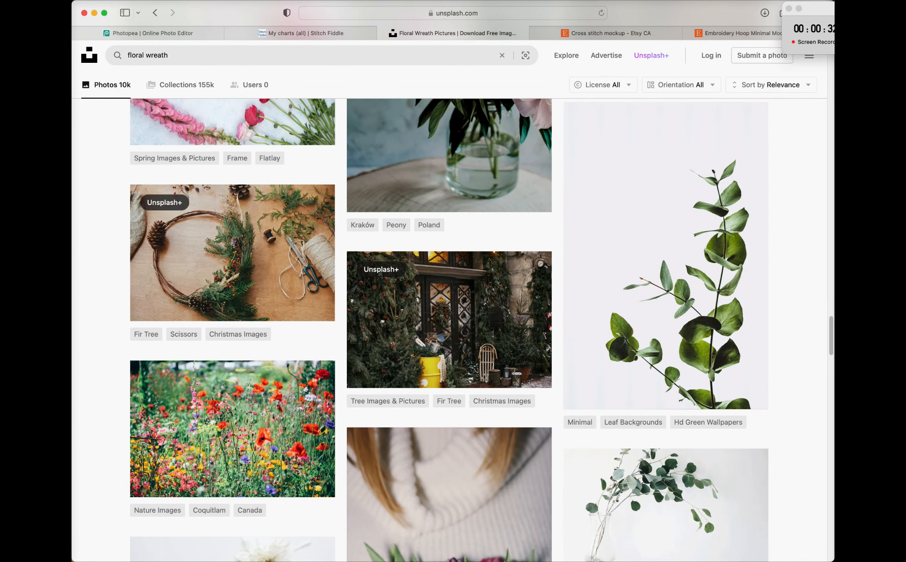
- Switch to Photopea and open the square eucalyptus wreath photo with scissors from the Downloads folder
left_click(198, 34)
left_click(184, 560)
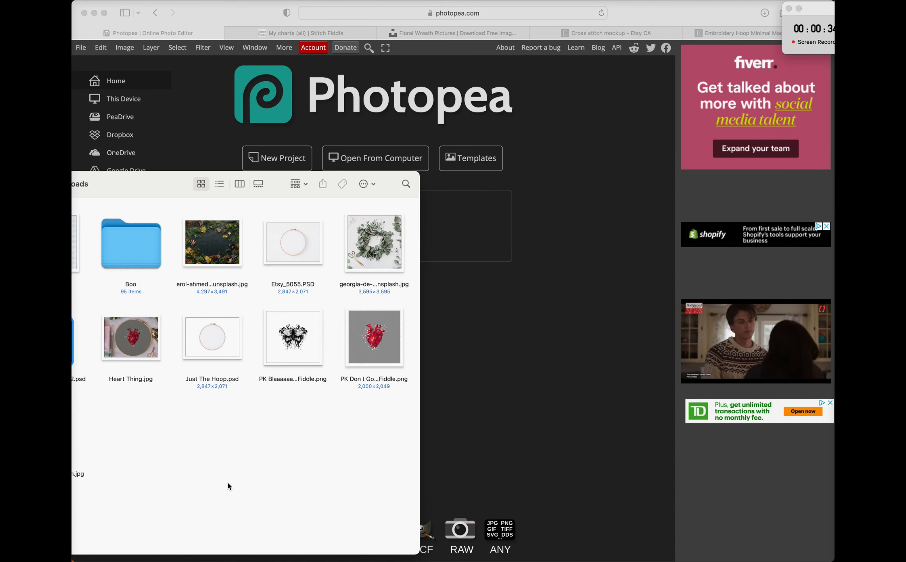
left_click_drag(374, 242, 470, 237)
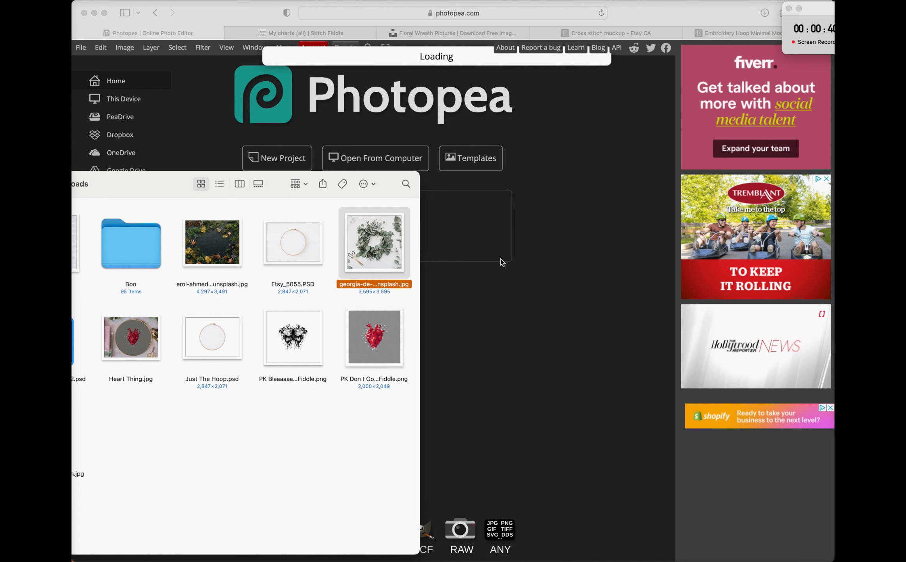
left_click(673, 16)
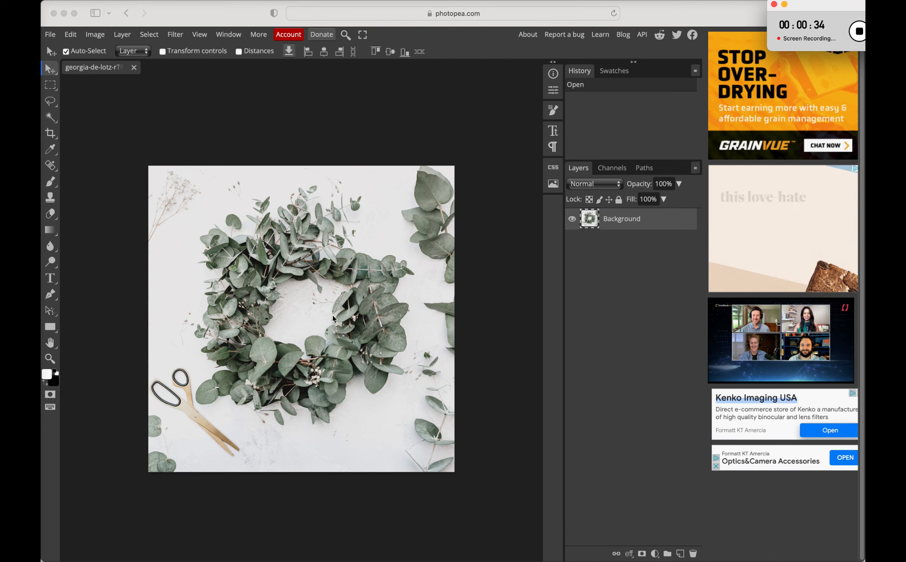
- Locate the aida fabric file in the cross stitch folder and open 1.aida.psd alongside the wreath photo
key("super+Tab")
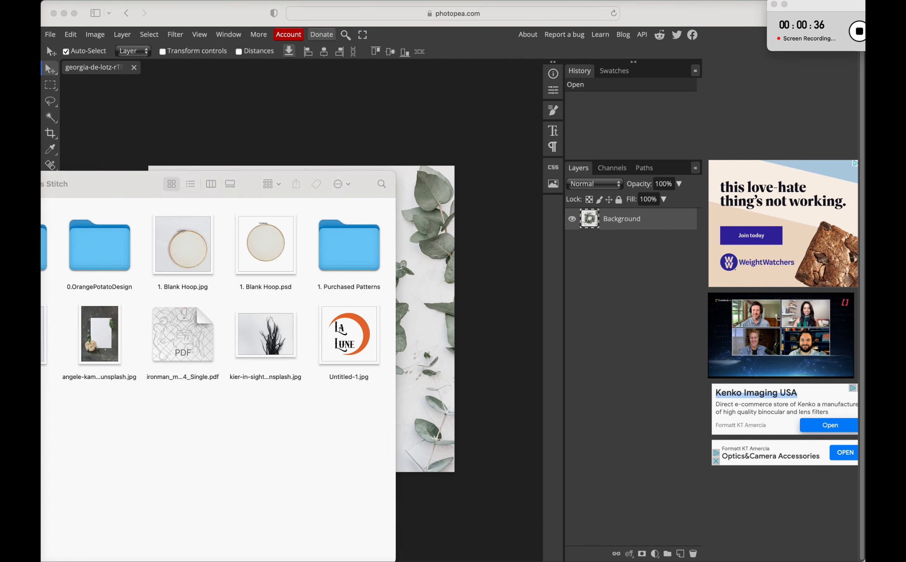
left_click(43, 335)
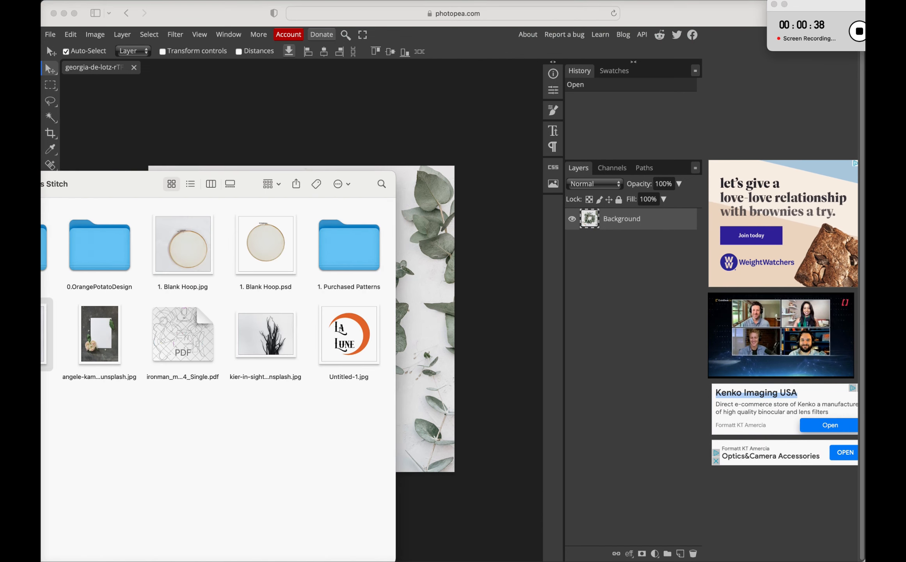
left_click(189, 58)
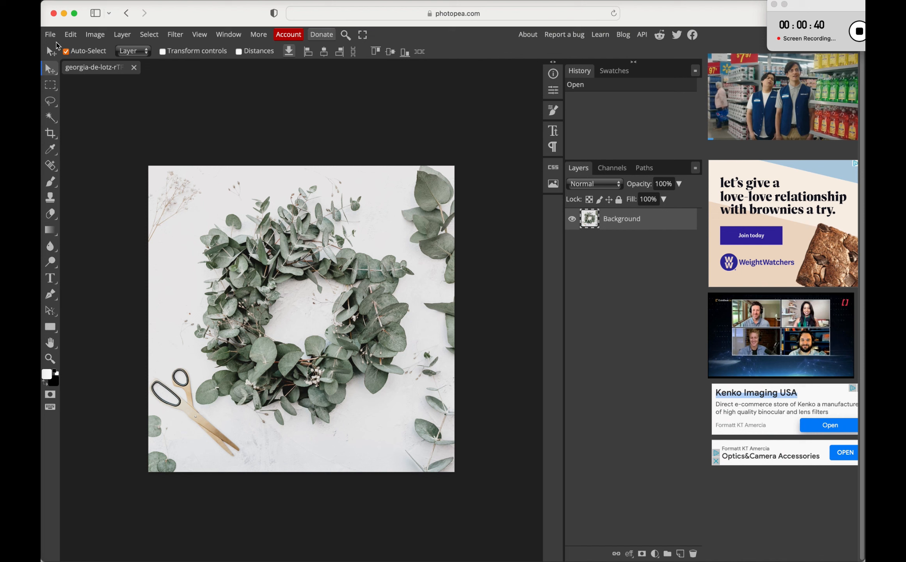
left_click(50, 34)
left_click(62, 66)
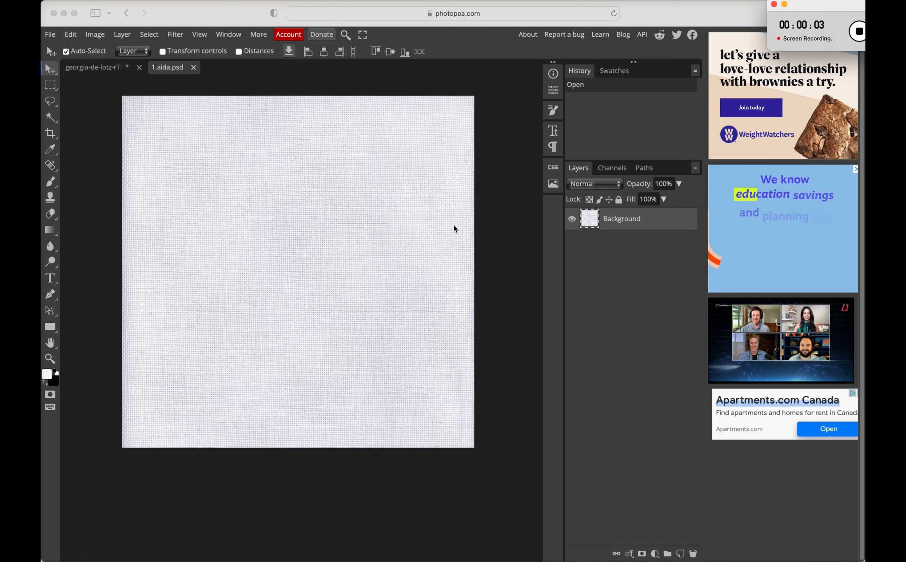
- Copy the aida fabric layer into the wreath photo document and move it inside the wreath
left_click_drag(592, 223, 87, 69)
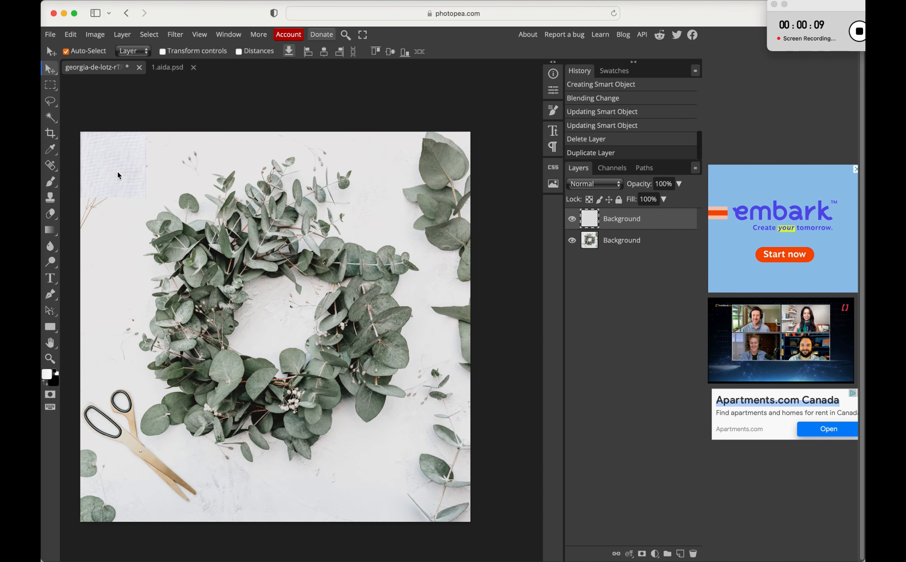
left_click_drag(113, 165, 237, 310)
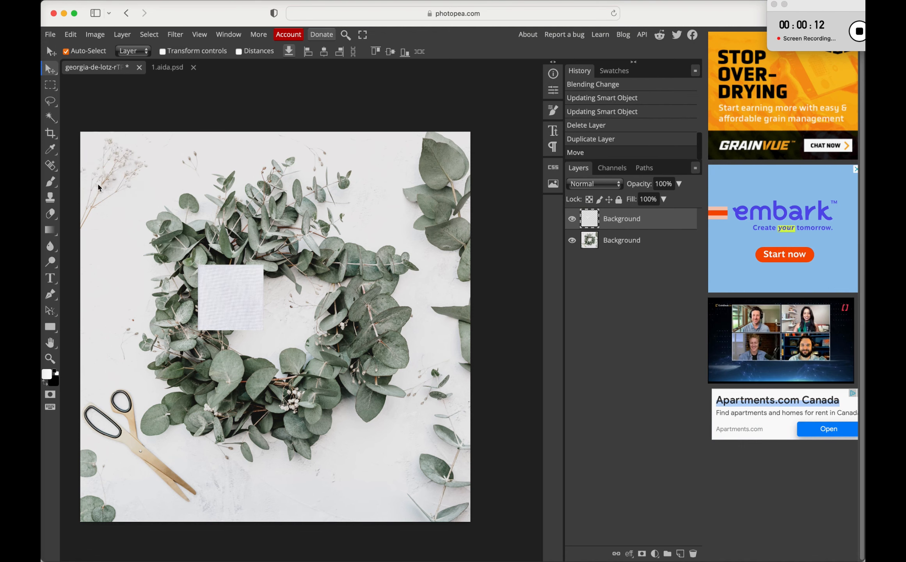
- Scale the aida fabric layer to about 273% and centre it over the wreath at about X 1797, Y 1797 px
left_click(162, 52)
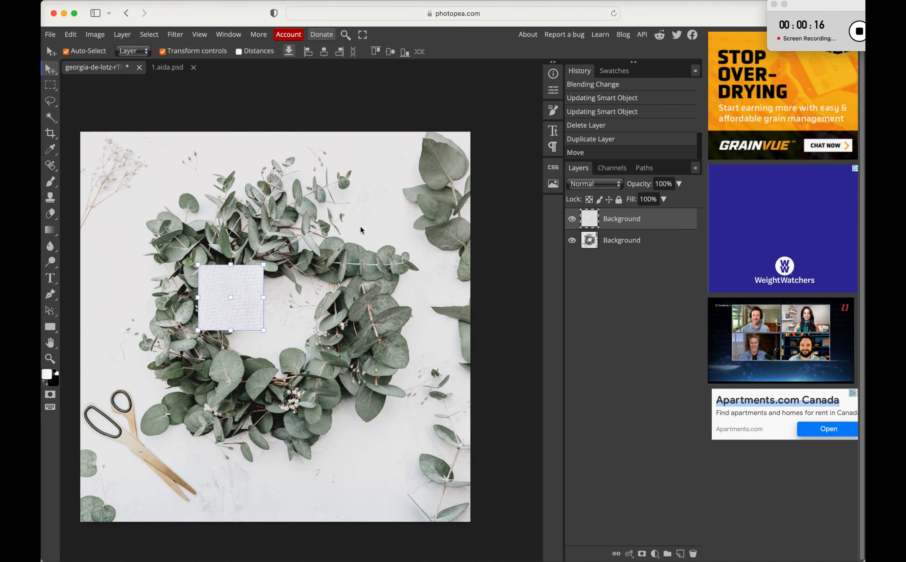
left_click_drag(273, 293, 369, 226)
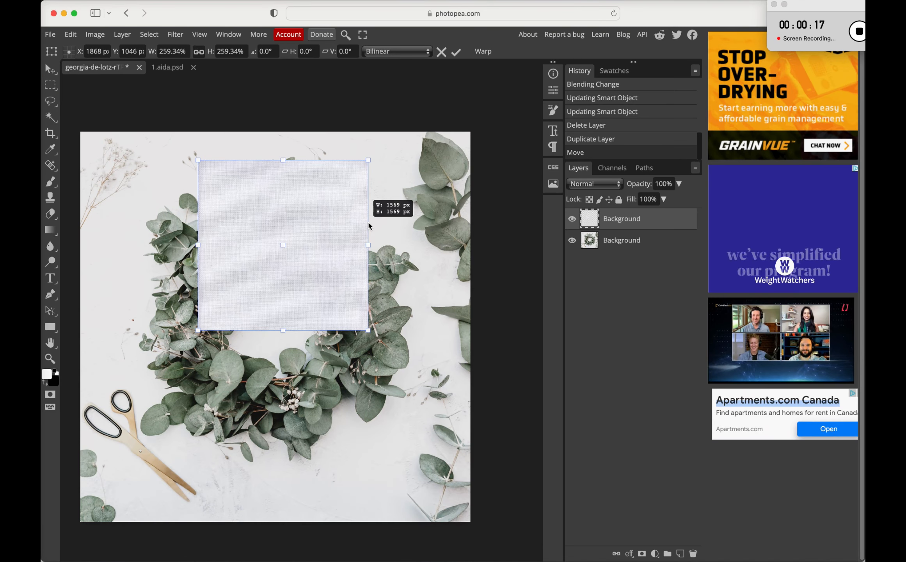
mouse_move(305, 313)
left_mouse_down()
mouse_move(306, 328)
mouse_move(316, 326)
left_mouse_up()
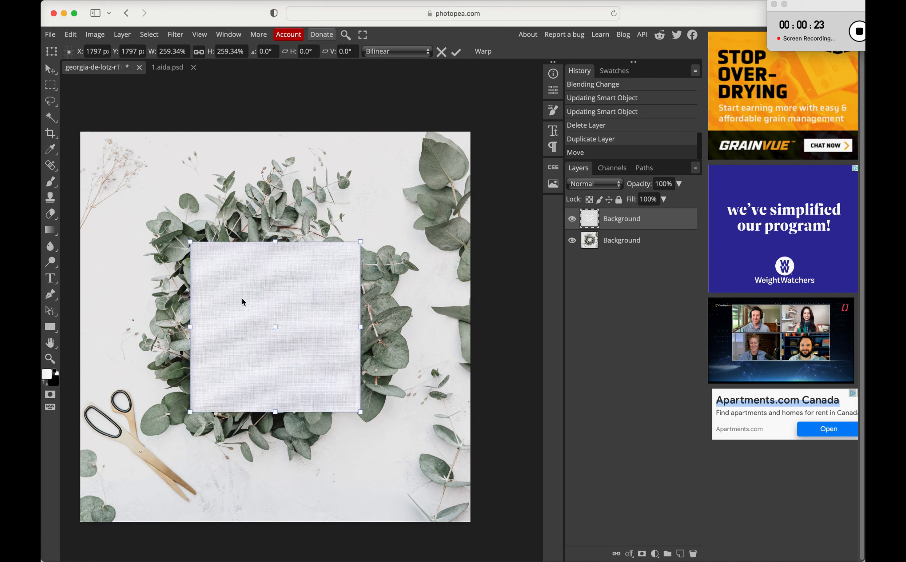
left_click_drag(190, 241, 182, 233)
left_click_drag(307, 318, 309, 326)
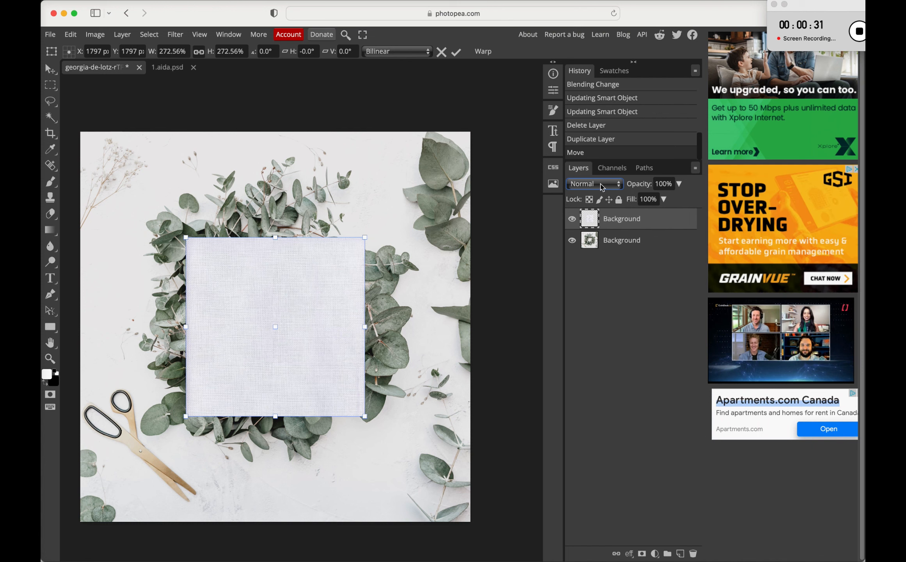
- Apply the aida fabric layer's scaling and set its blend mode to Multiply
left_click(590, 186)
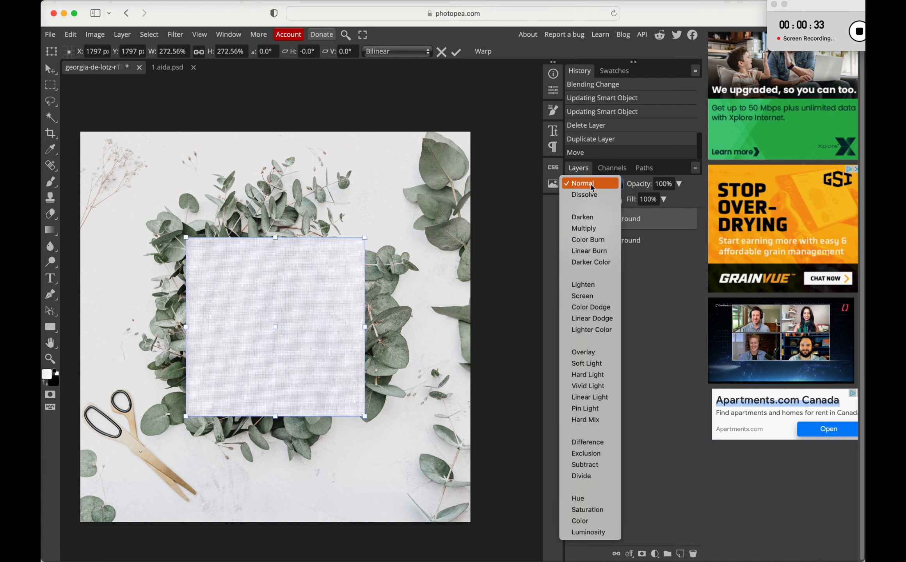
left_click(603, 228)
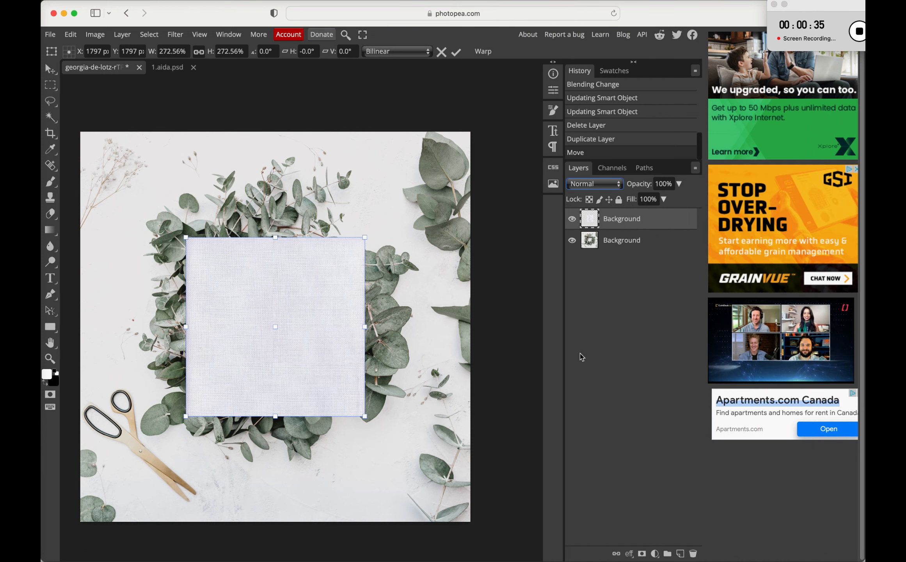
key("Return")
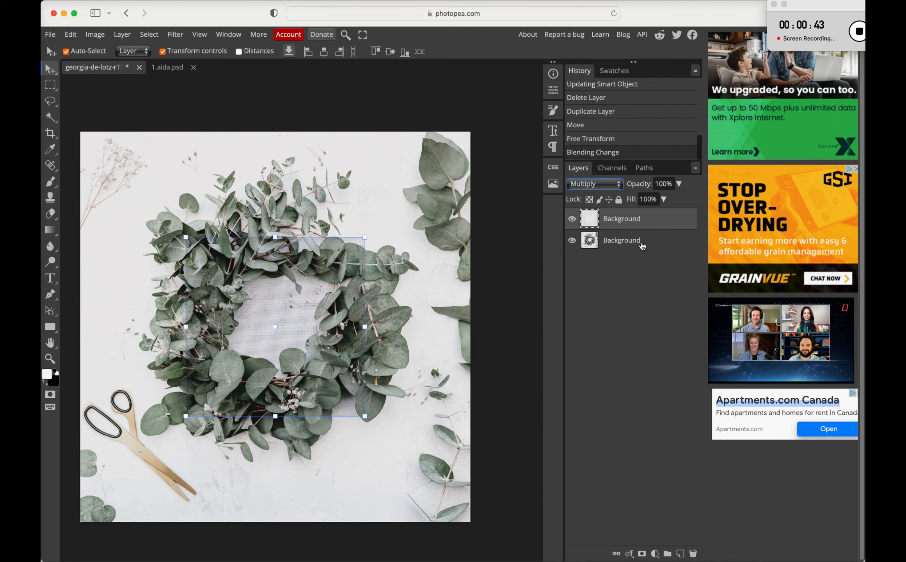
- Add an empty layer directly above the wreath photo and load the aida fabric layer's outline as a selection
left_click(617, 242)
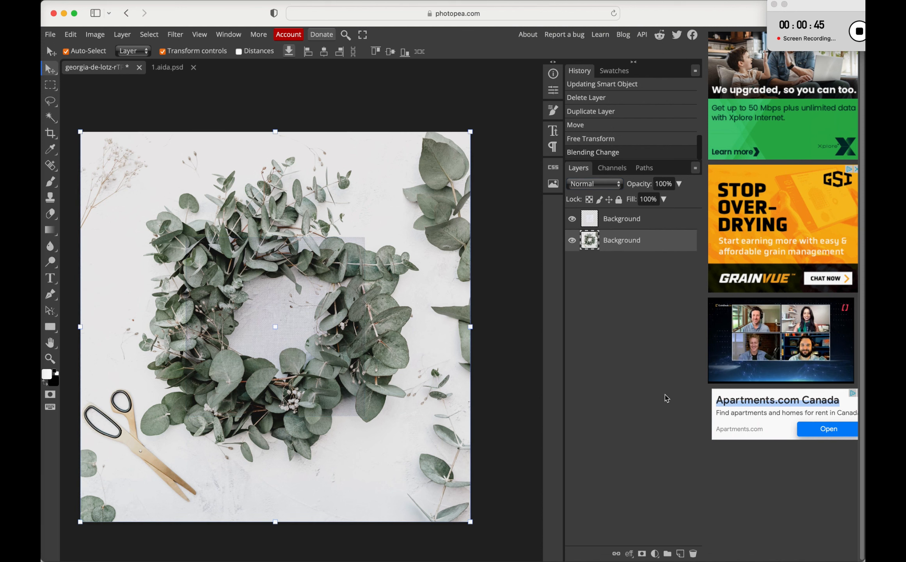
left_click(680, 553)
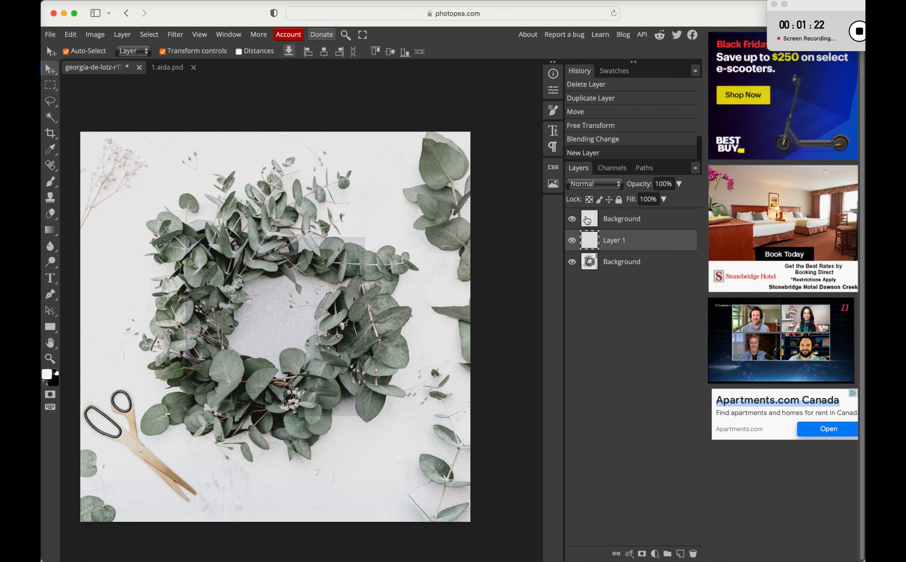
left_click(594, 219)
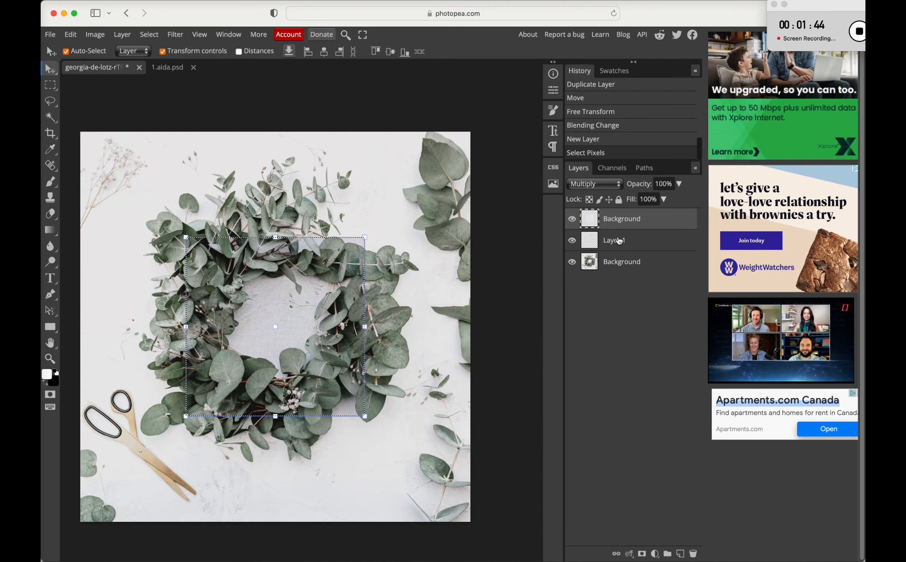
- Paint the selected square solid white with the Brush on the empty layer beneath the aida fabric, and deselect it
left_click(618, 243)
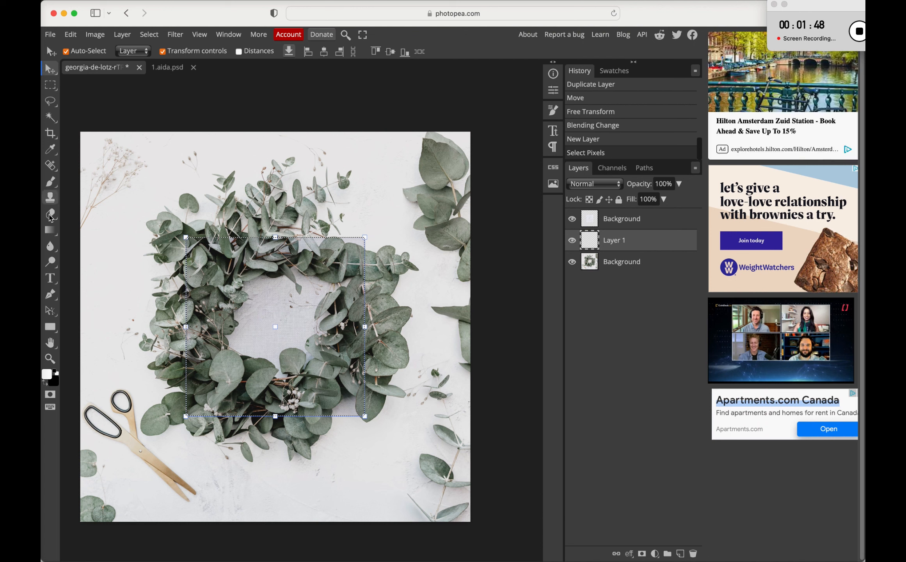
left_click(50, 181)
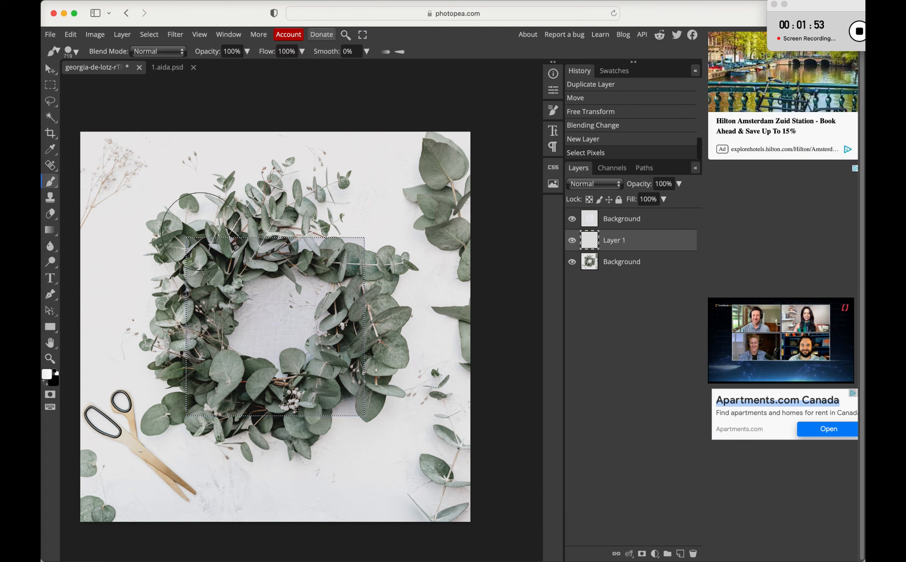
mouse_move(185, 240)
left_mouse_down()
mouse_move(253, 254)
mouse_move(364, 238)
mouse_move(421, 250)
left_mouse_up()
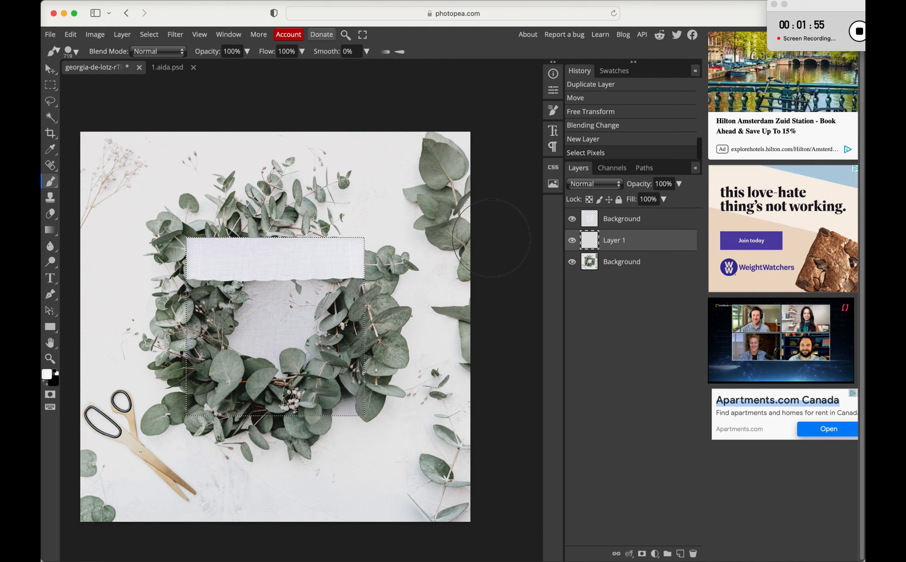
mouse_move(325, 286)
left_mouse_down()
mouse_move(67, 325)
mouse_move(205, 413)
mouse_move(269, 390)
mouse_move(370, 386)
mouse_move(390, 366)
mouse_move(376, 322)
mouse_move(333, 313)
mouse_move(280, 345)
mouse_move(143, 396)
left_mouse_up()
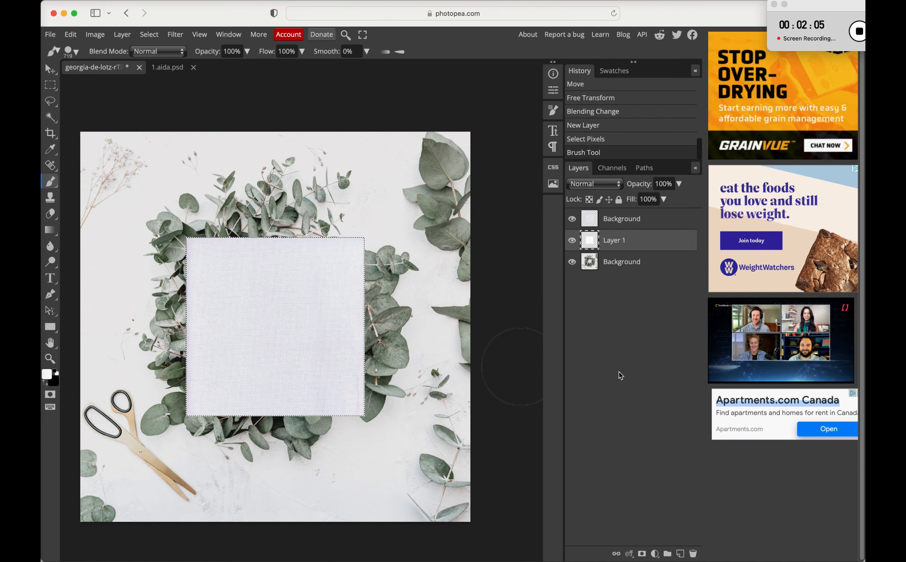
key("ctrl+d")
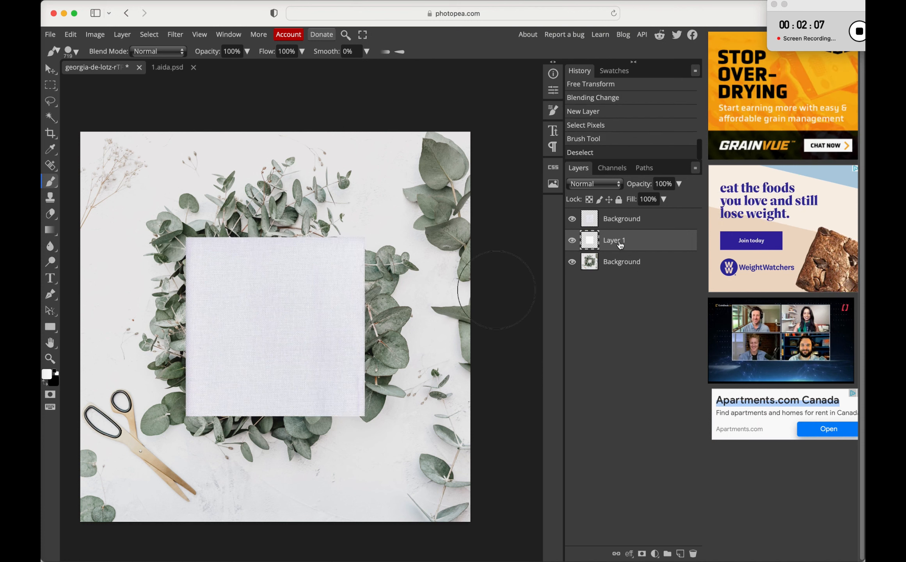
- Rename the white square layer between the aida fabric and the wreath photo, entering Smart
double_click(615, 243)
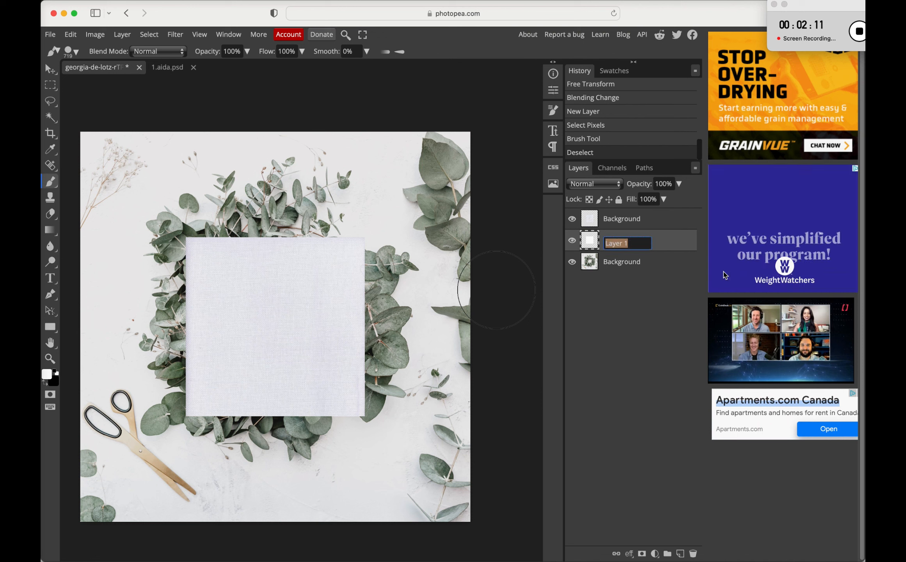
type("Smart")
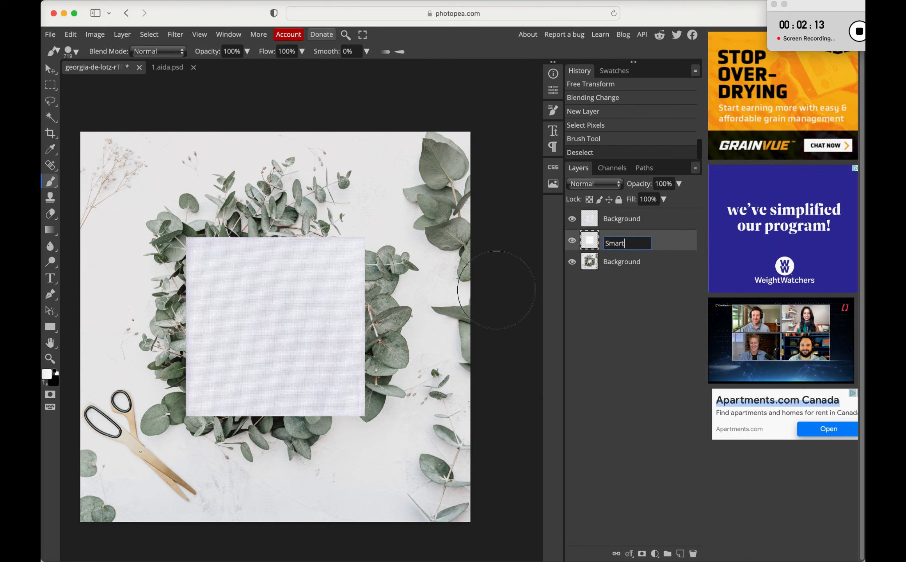